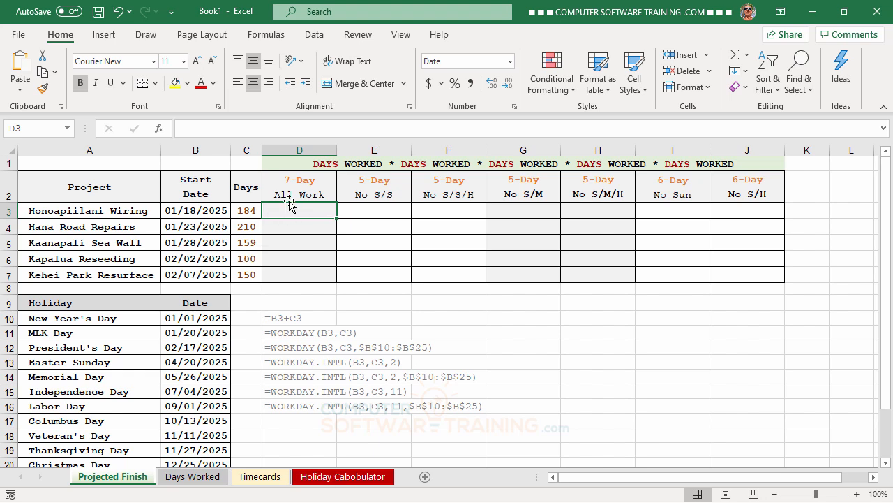
- Enter the formula =B3+C3 in cell D3 to calculate the 7-day finish date for Honoapiilani Wiring
type("=")
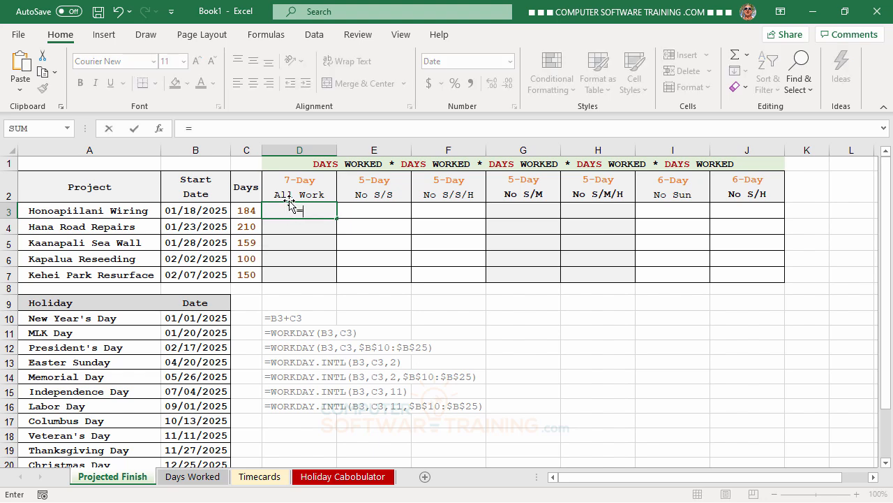
left_click(194, 212)
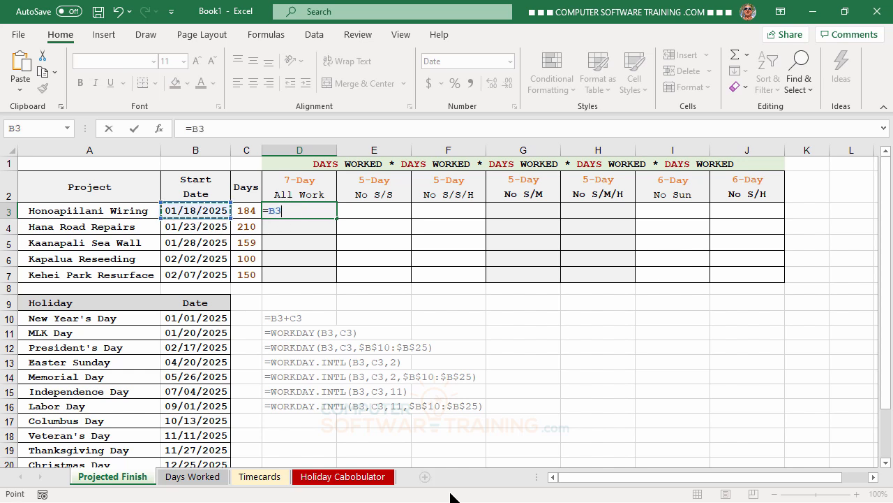
type("+")
left_click(250, 211)
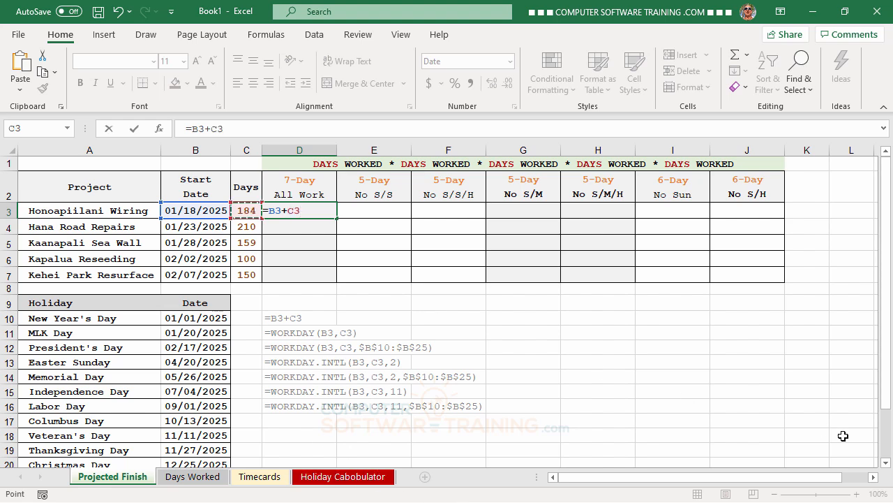
key("Return")
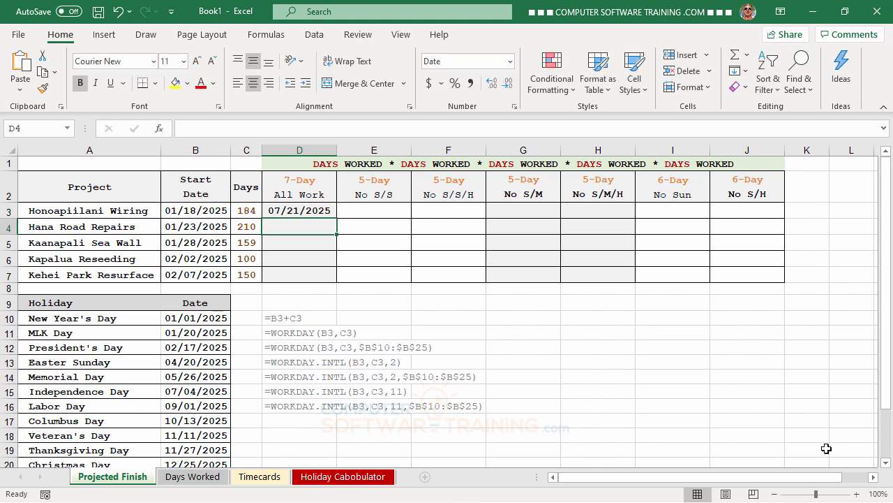
- Fill the D3 formula down through D7 without formatting
left_click(305, 210)
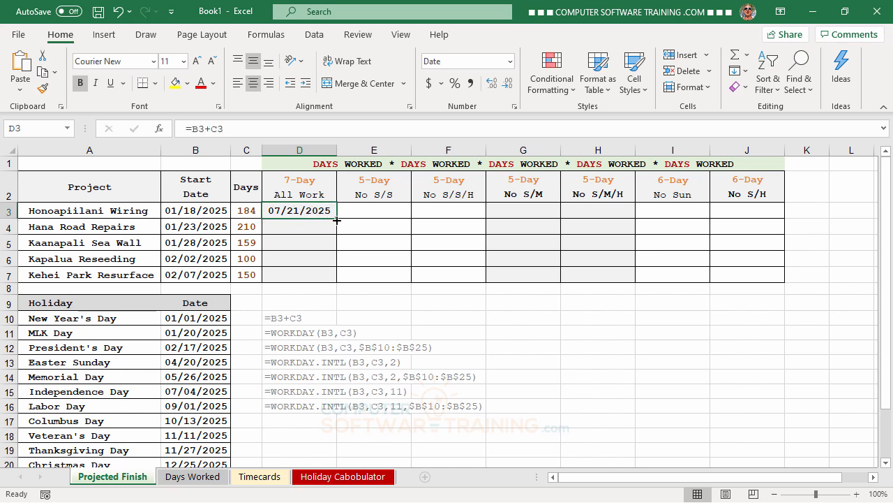
double_click(336, 218)
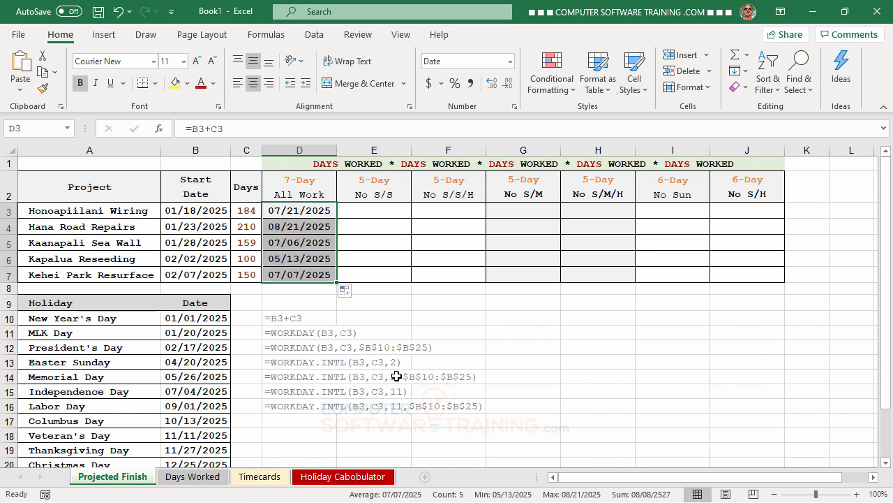
left_click(379, 315)
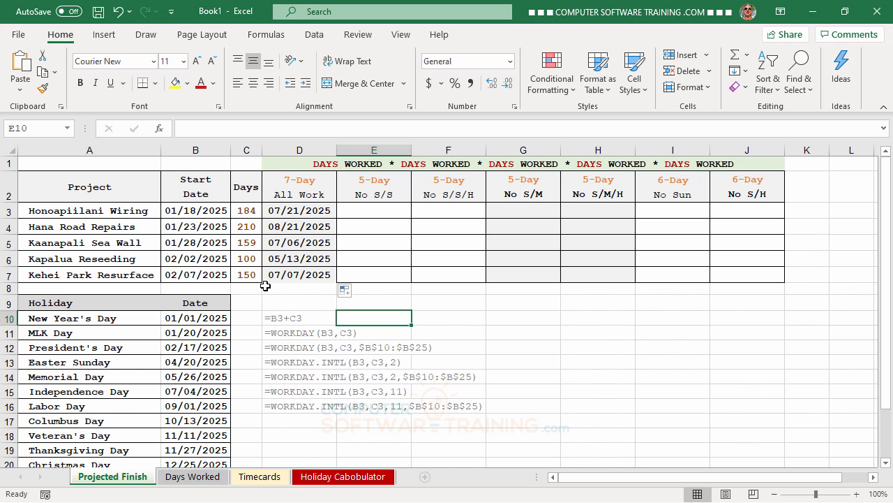
left_click(348, 296)
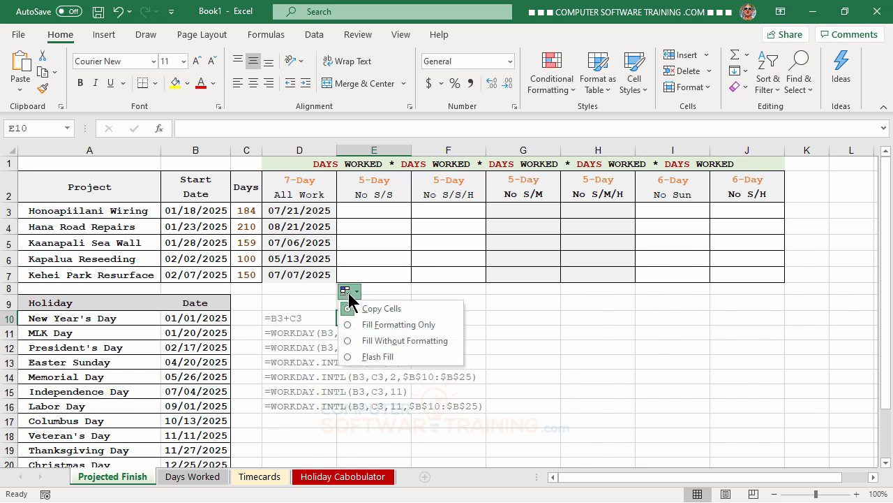
left_click(382, 342)
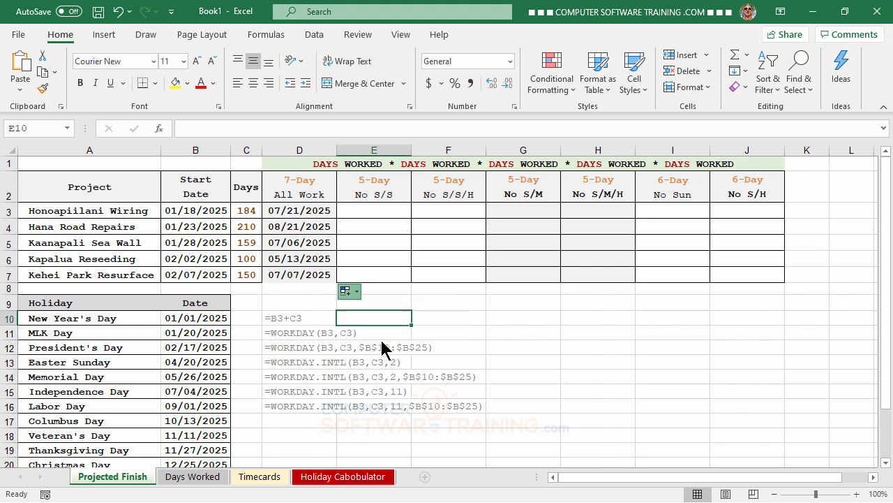
left_click(451, 296)
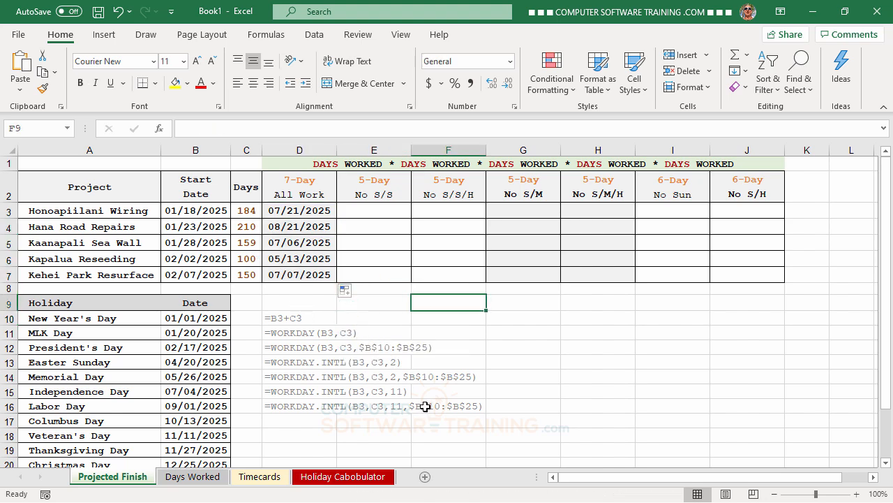
- Enter =WORKDAY(B3,C3) in cell E3 for the 5-day No S/S finish date
left_click(372, 204)
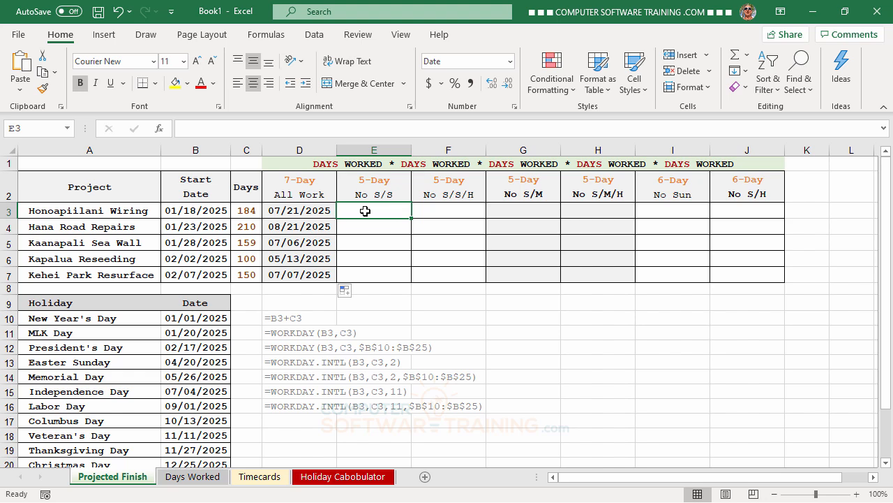
type("=wo")
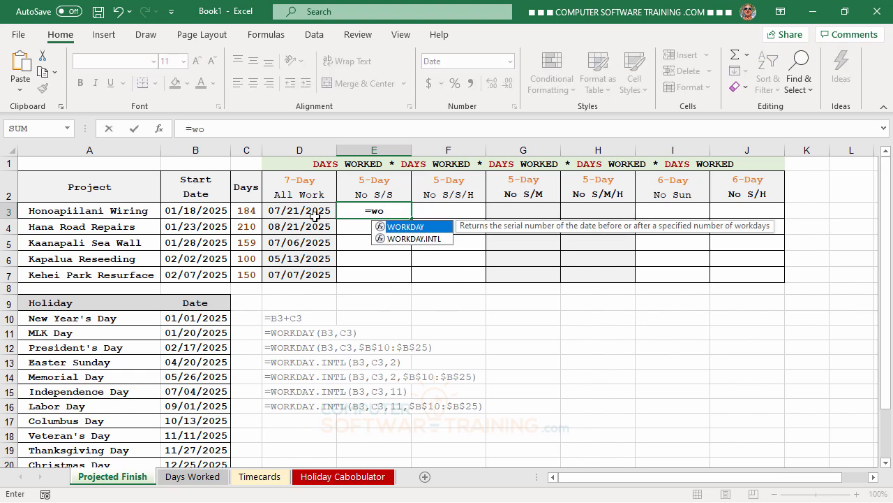
double_click(380, 226)
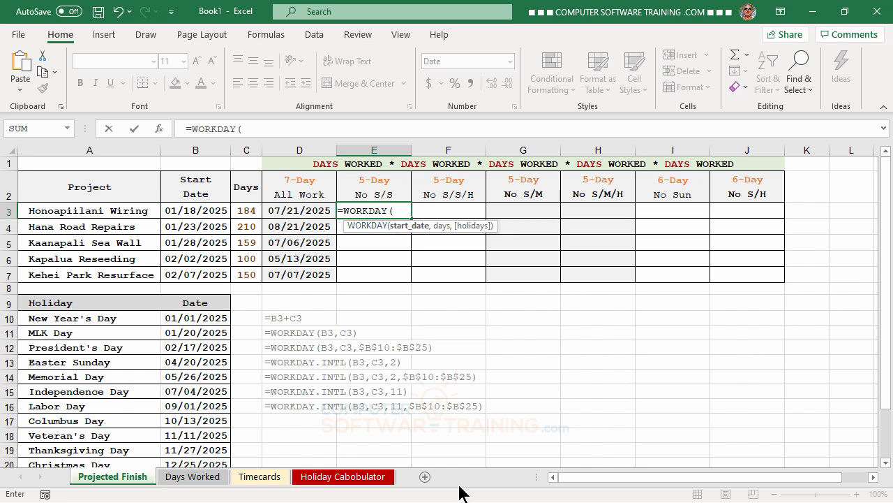
left_click(196, 210)
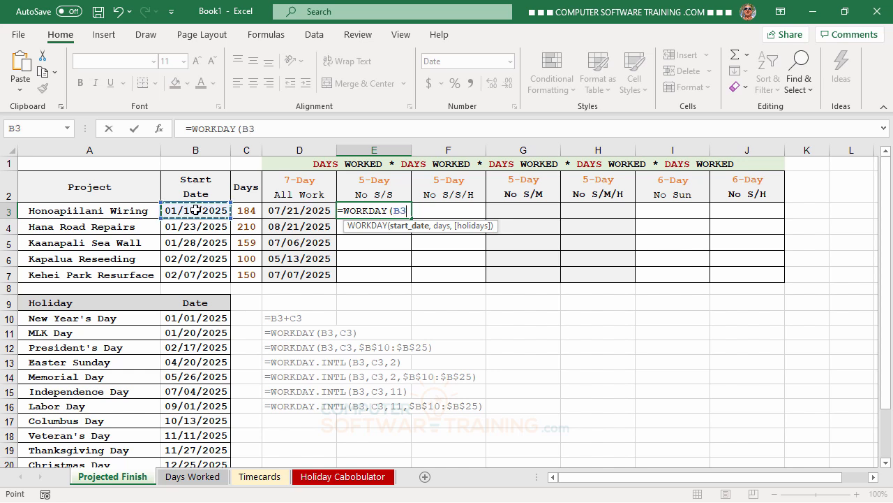
type(",")
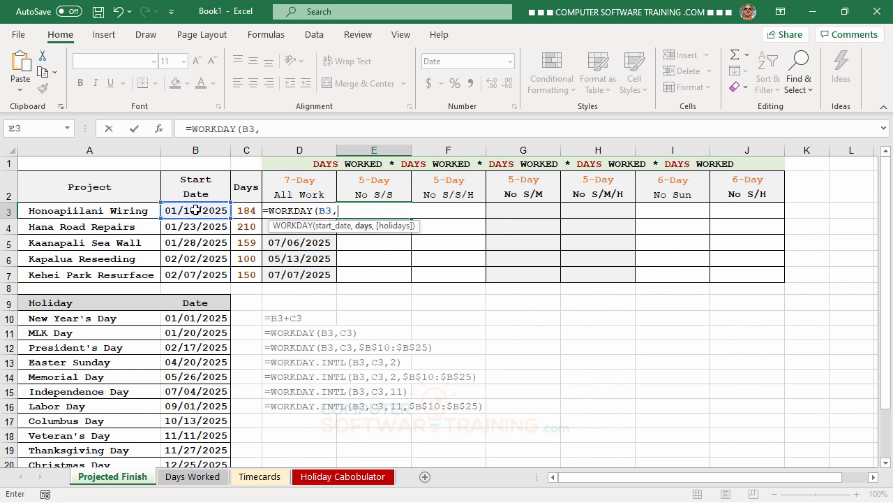
left_click(245, 210)
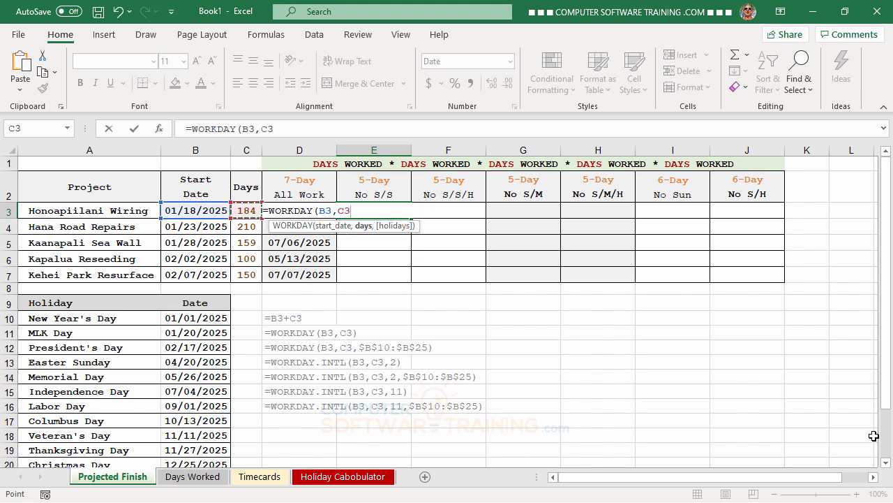
type(")")
key("Return")
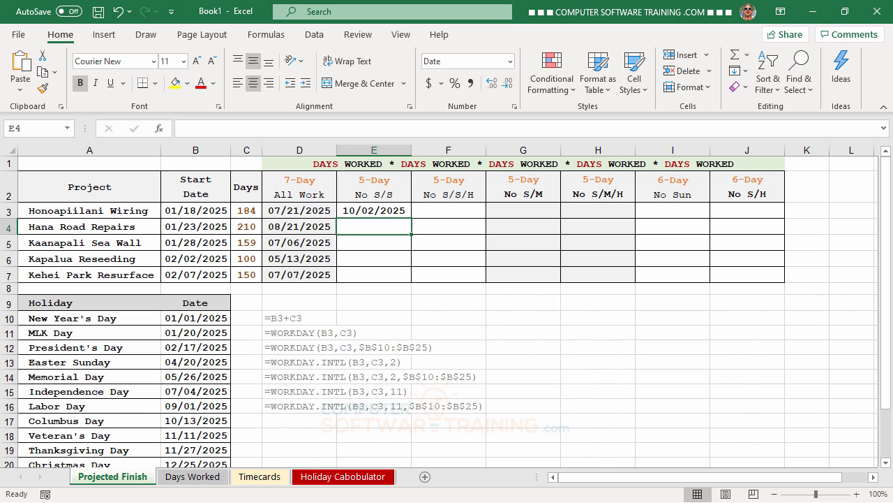
- Fill the E3 WORKDAY formula down through E7 without formatting
left_click(373, 211)
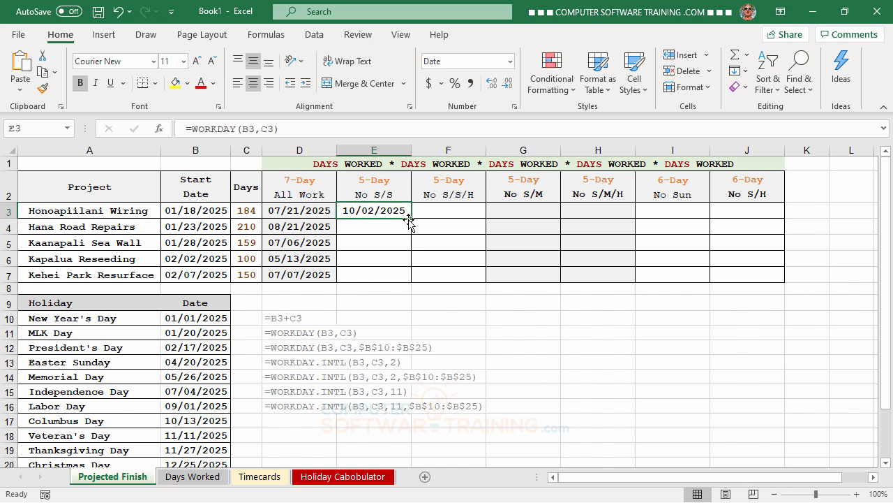
left_click_drag(411, 219, 417, 283)
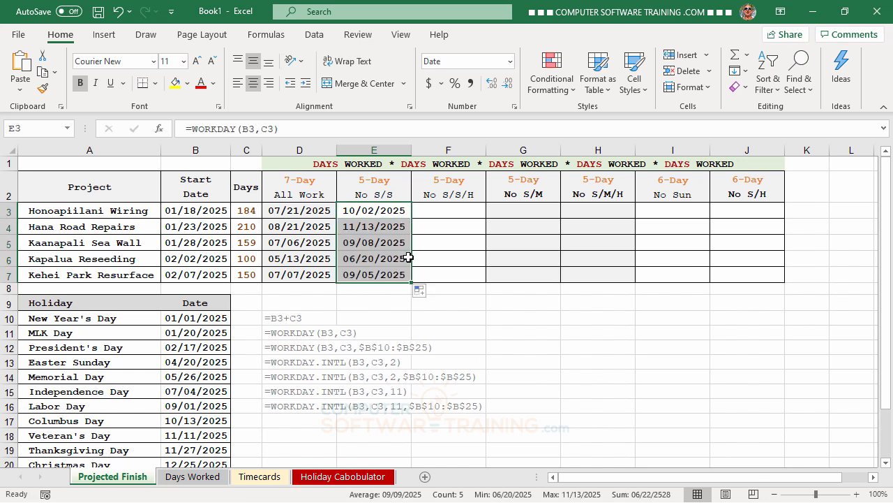
left_click(421, 293)
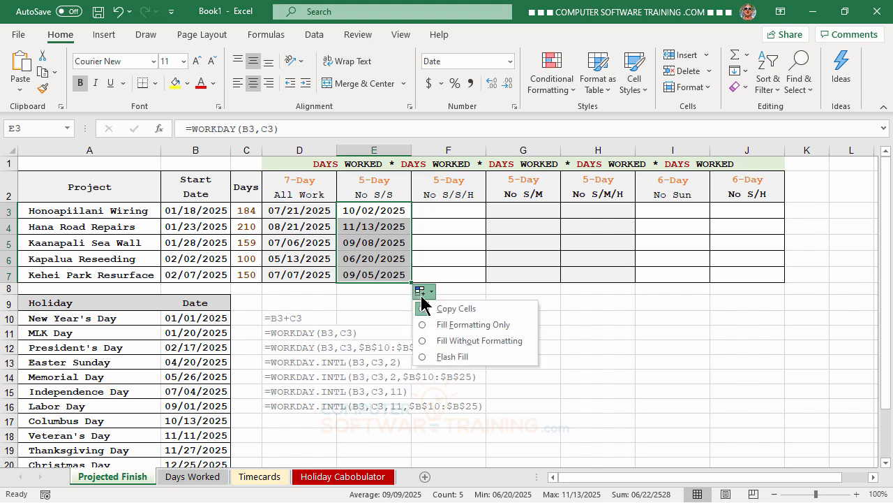
left_click(449, 341)
left_click(526, 343)
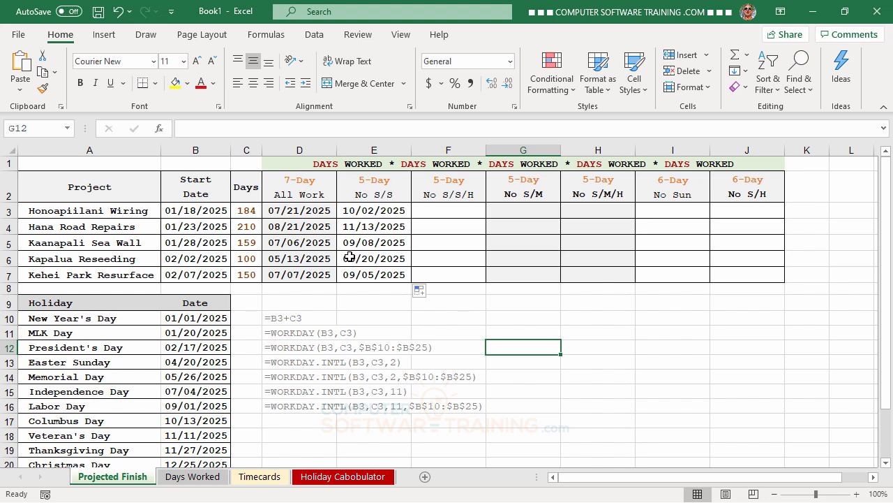
- Enter =WORKDAY(B3,C3,$B$10:$B$24) in cell F3, using absolute references for the holiday dates
scroll(179, 350, "down", 2)
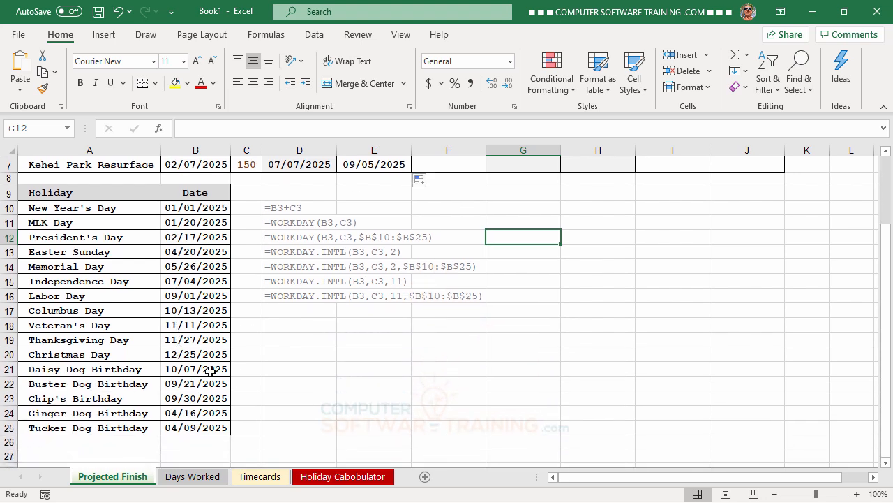
scroll(210, 372, "up", 2)
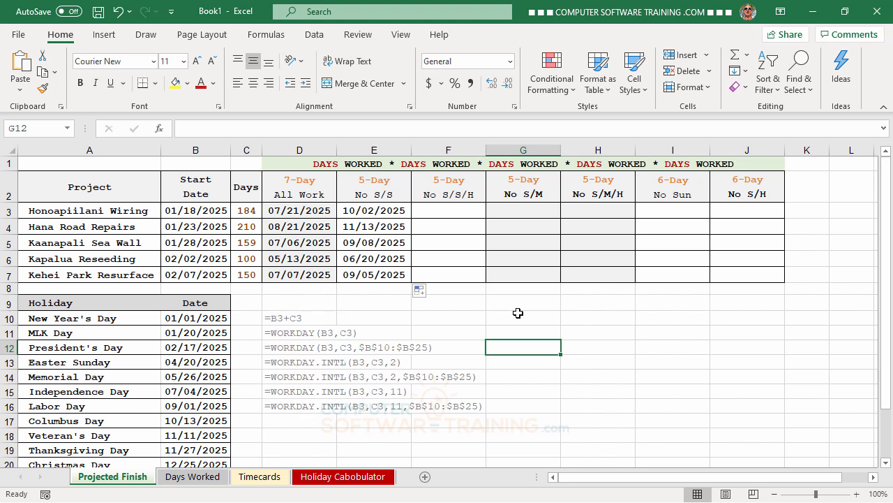
left_click(425, 209)
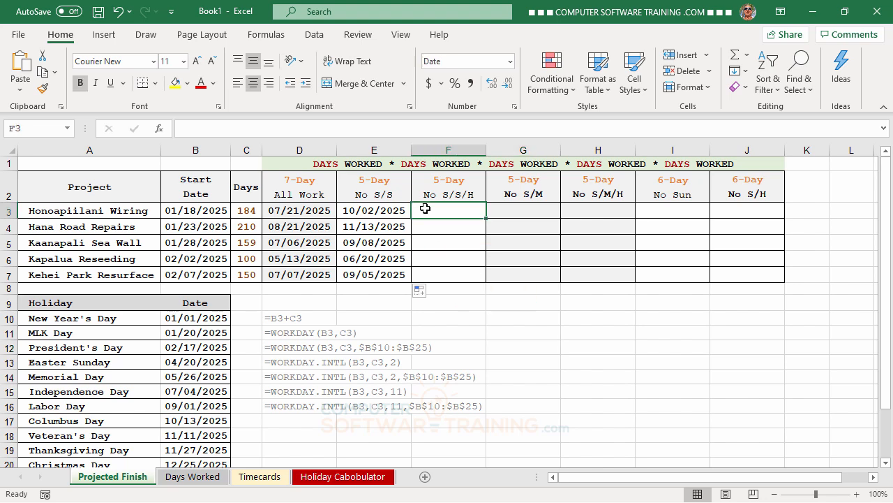
type("=wo")
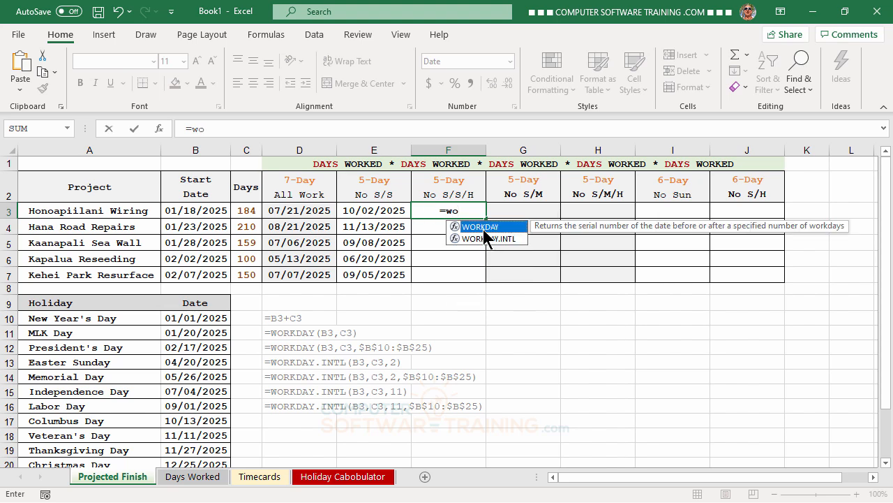
double_click(484, 227)
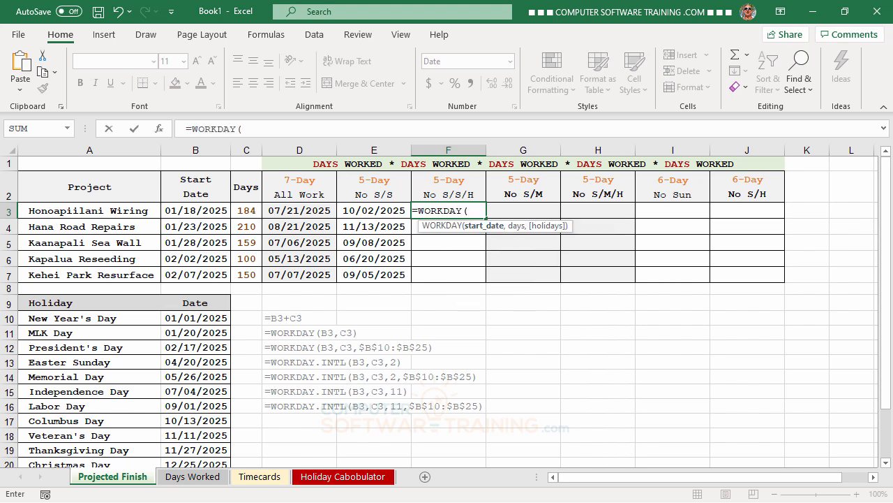
left_click(208, 210)
type(",")
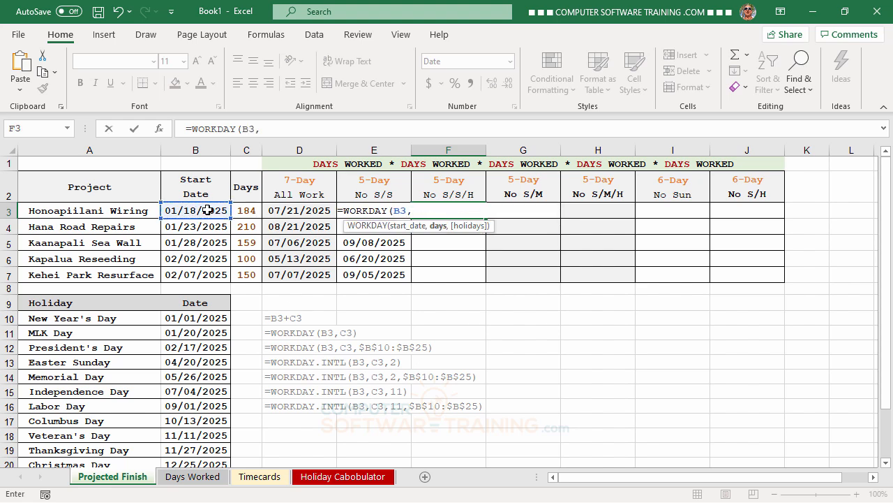
left_click(247, 208)
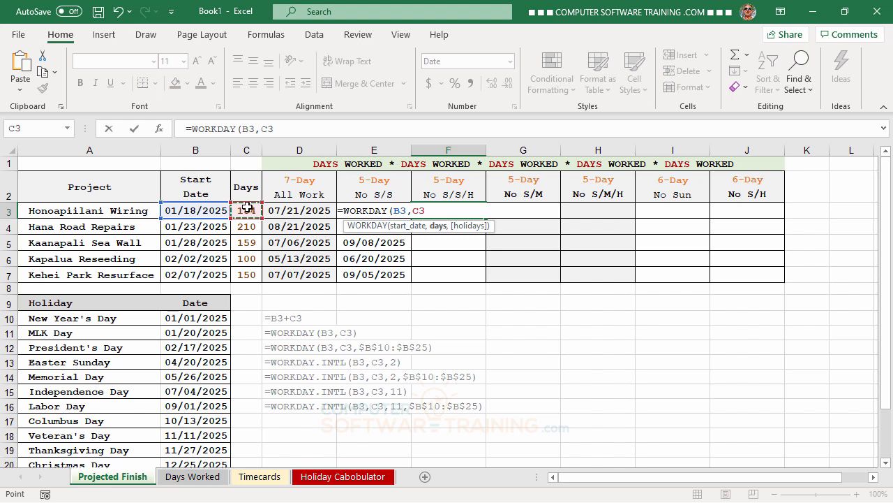
type(",")
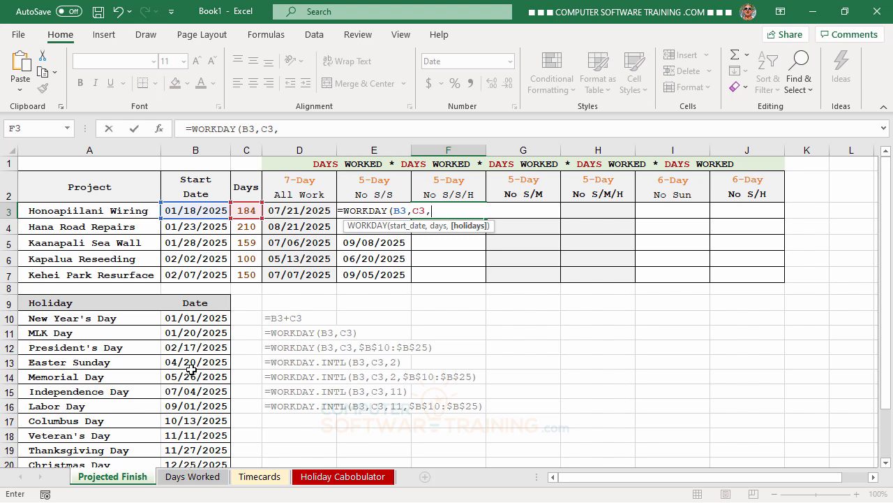
left_click_drag(190, 317, 191, 413)
scroll(495, 354, "up", 2)
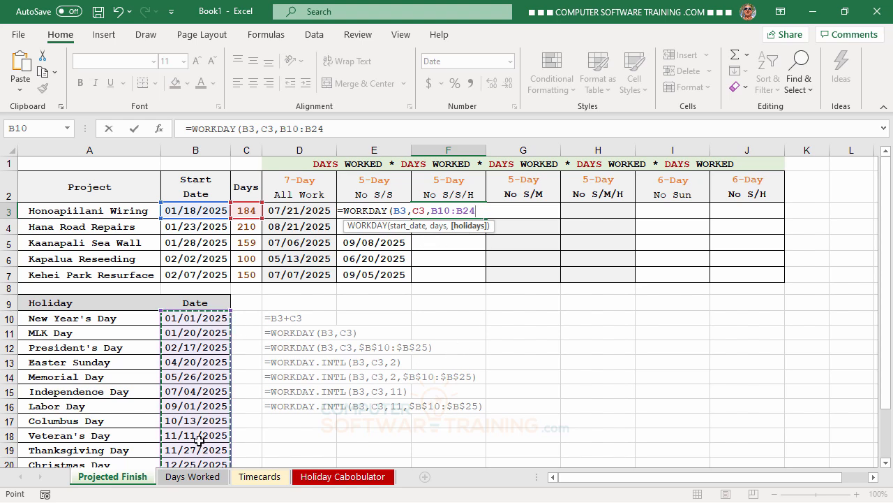
key("F4")
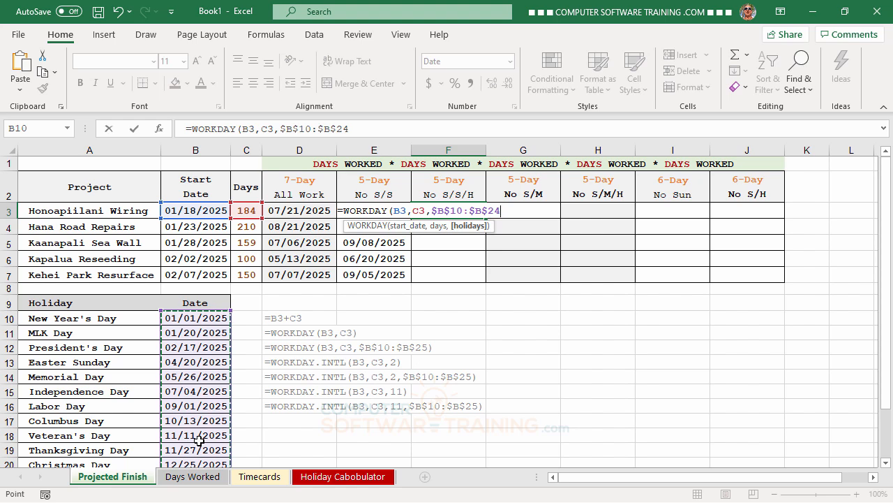
key("Return")
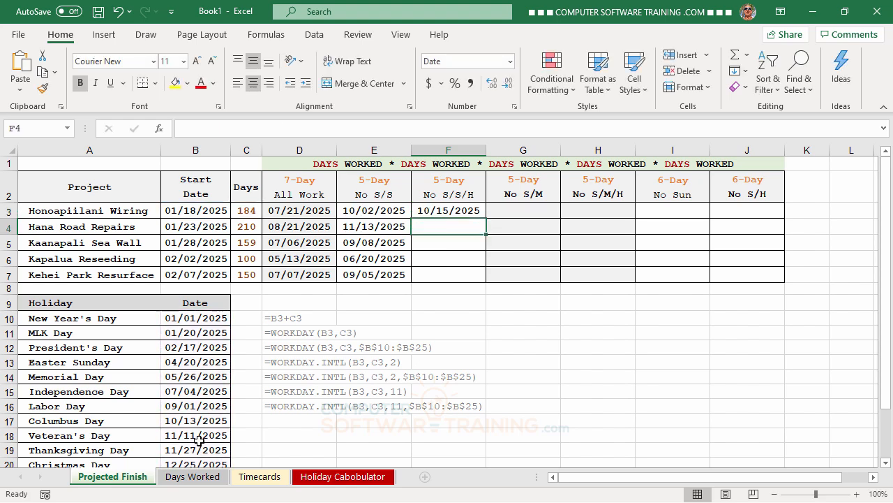
- Fill the F3 holiday-aware WORKDAY formula down through F7 without formatting
left_click(453, 208)
double_click(485, 218)
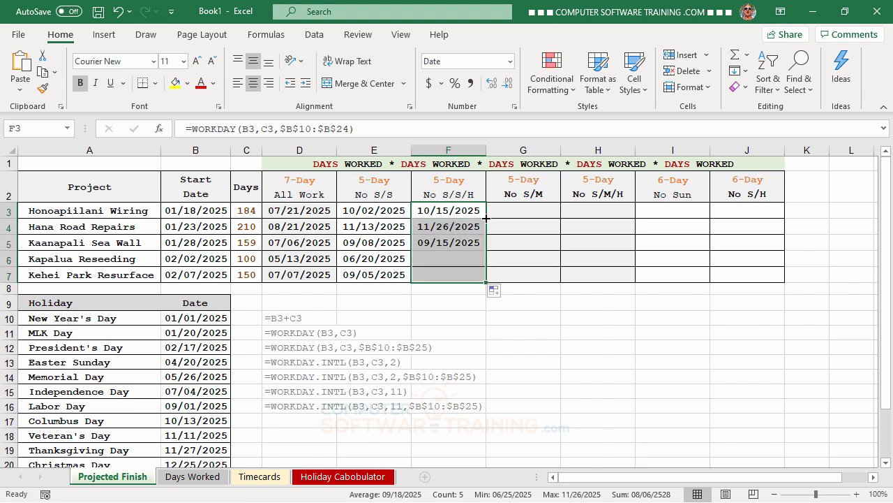
left_click(501, 296)
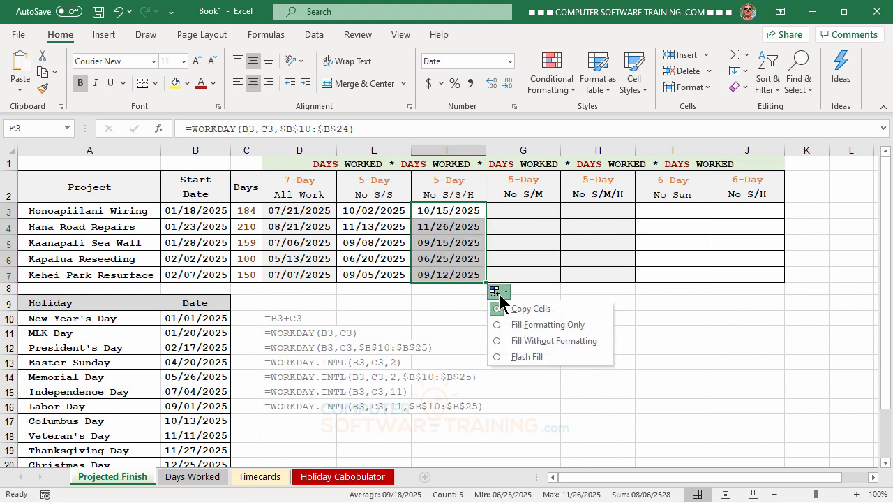
left_click(525, 342)
left_click(551, 378)
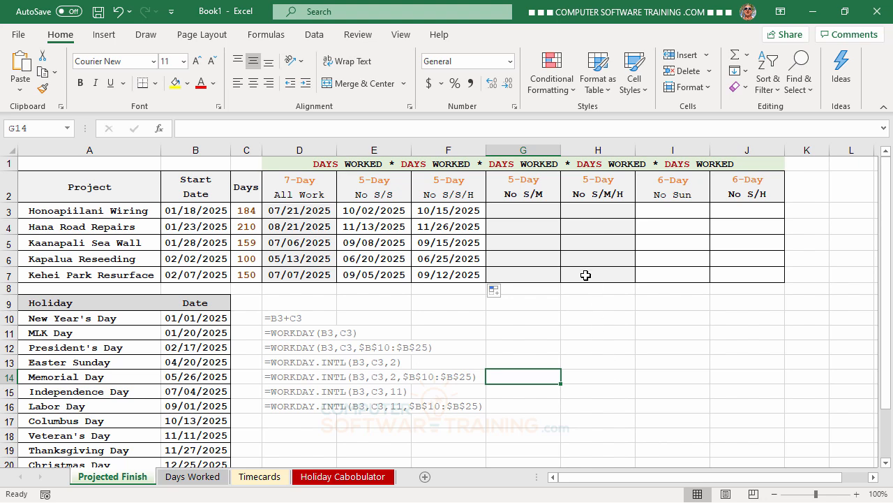
- Enter =WORKDAY.INTL(B3,C3,2) in cell G3 for the 5-day No S/M finish date, with Sunday and Monday as weekend days
left_click(522, 214)
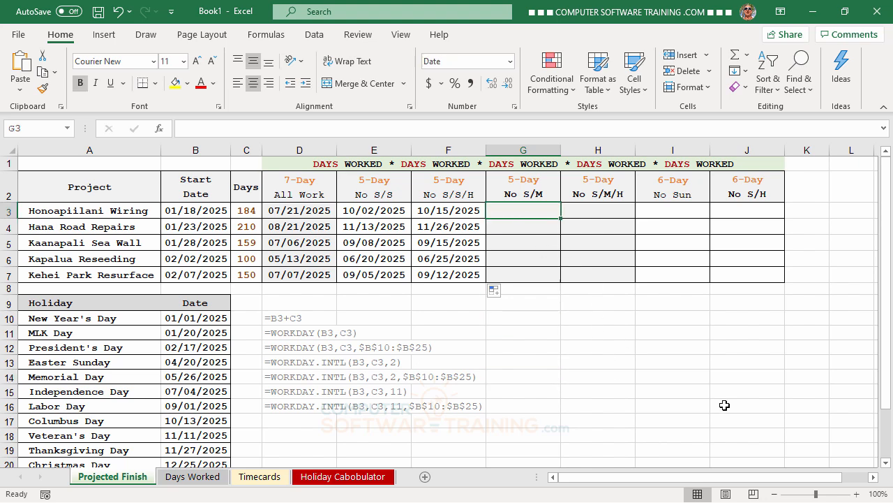
type("=")
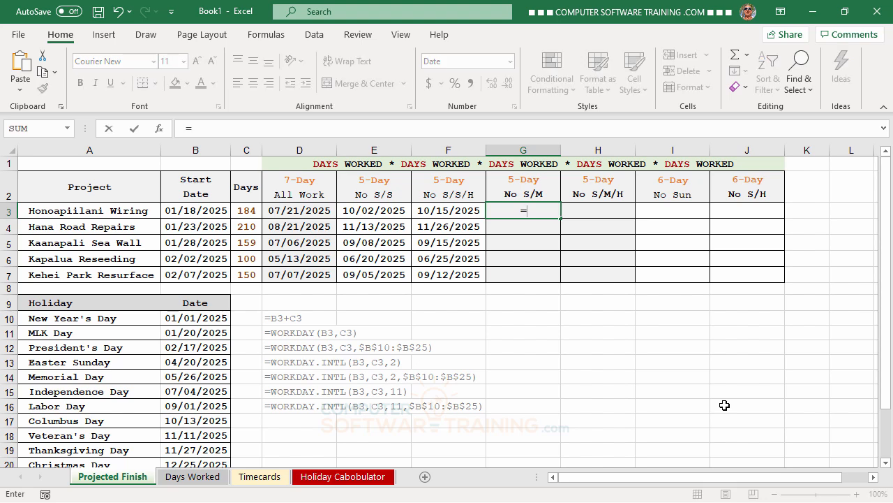
type("wo")
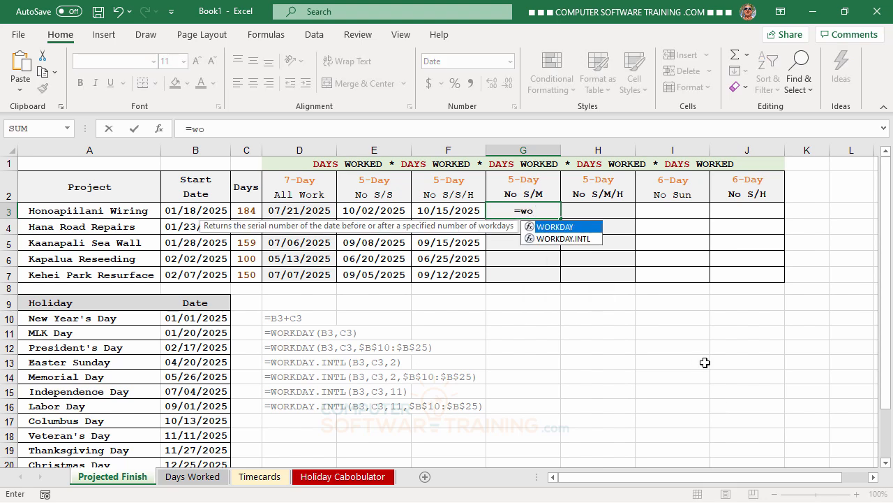
double_click(548, 238)
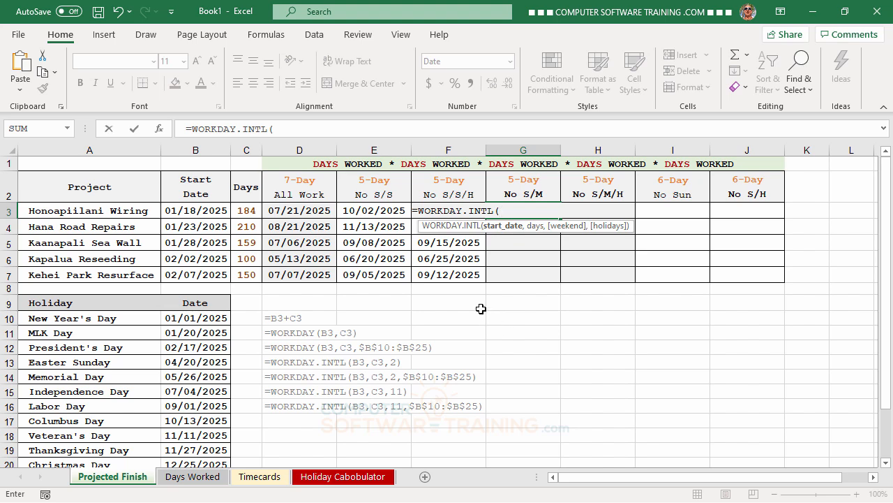
left_click(193, 209)
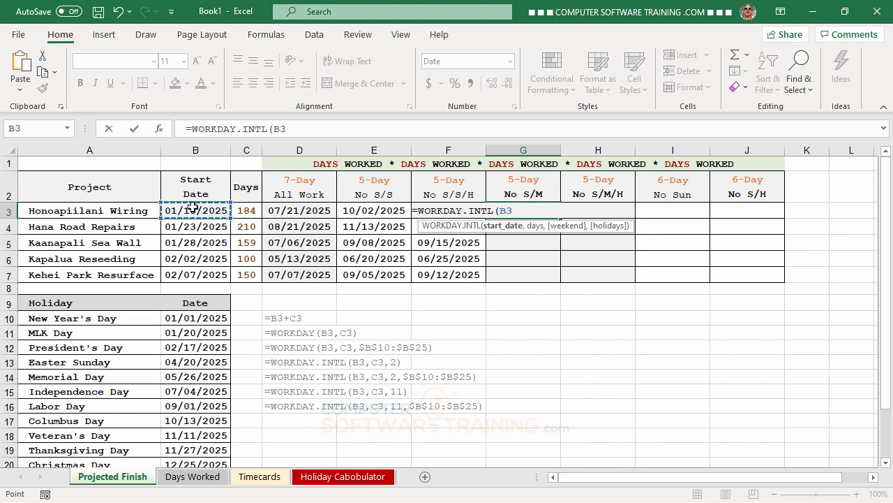
type(",")
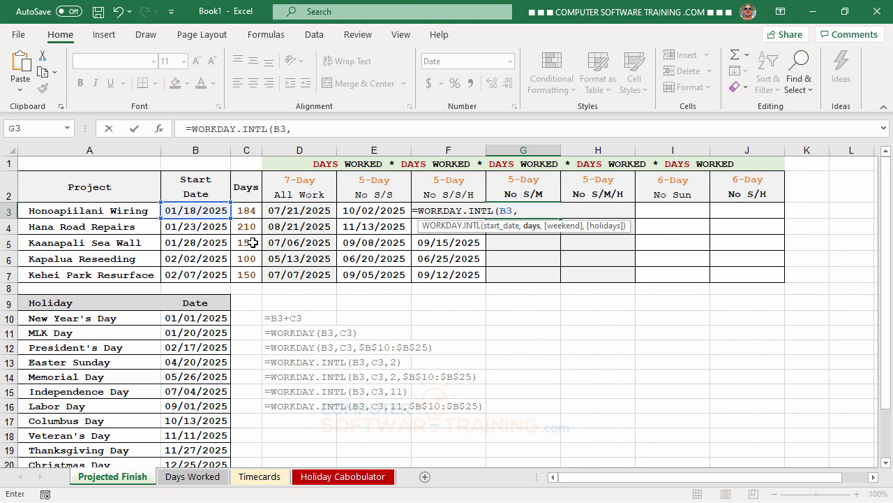
left_click(247, 209)
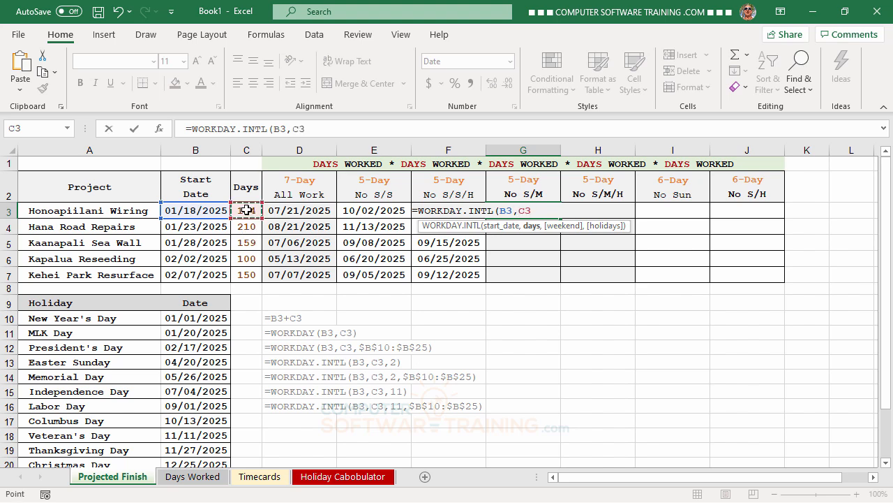
type(",")
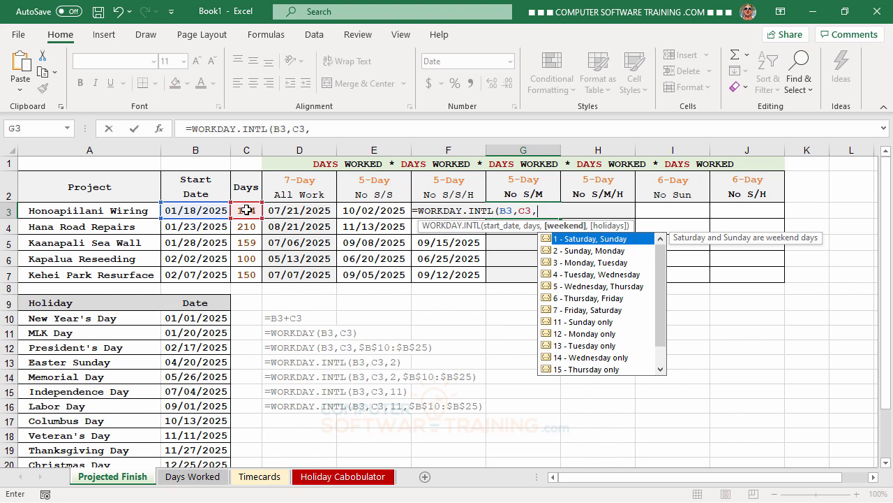
type("2")
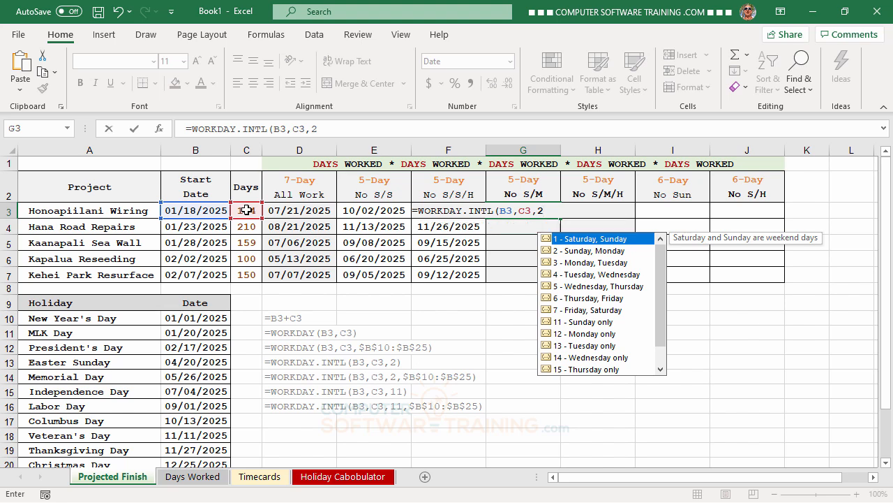
key("Return")
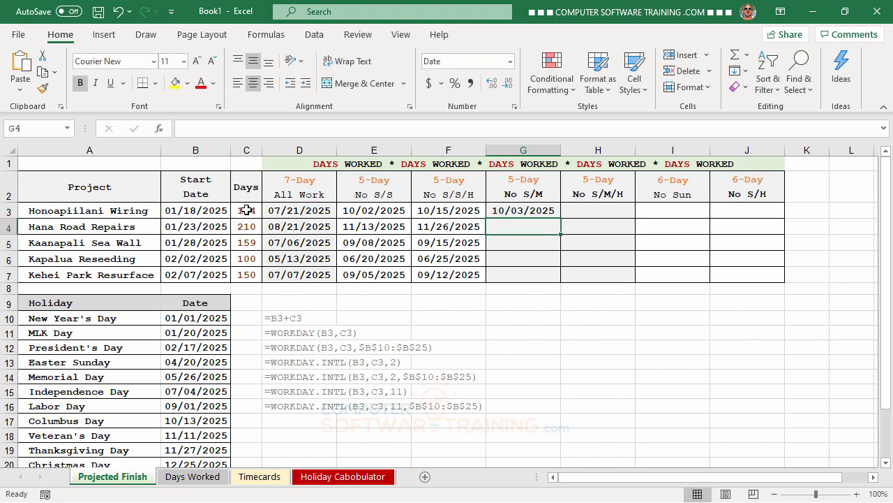
- Fill the G3 WORKDAY.INTL formula down through G7 without formatting
left_click(532, 212)
left_click_drag(561, 218, 563, 283)
left_click(573, 297)
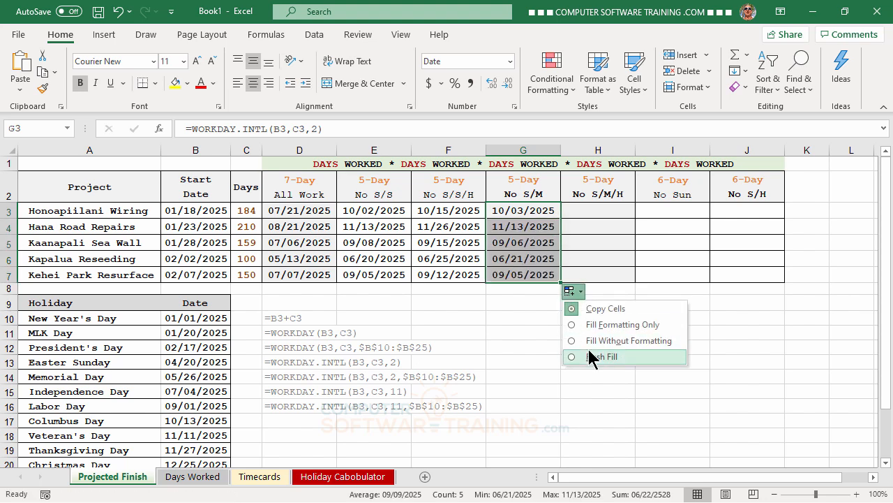
left_click(594, 342)
left_click(523, 341)
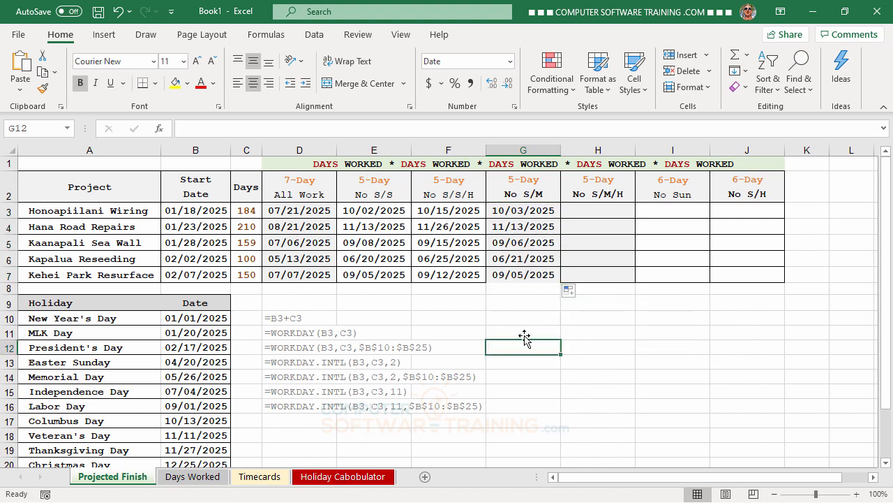
left_click(527, 210)
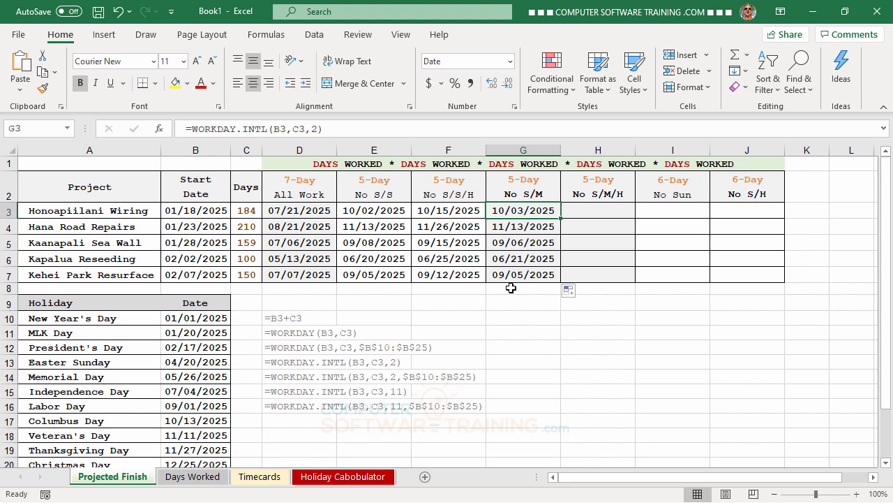
- Enter =WORKDAY.INTL(B3,C3,2,$B$10:$B$25) in cell H3, using absolute references for the holiday dates
left_click(590, 214)
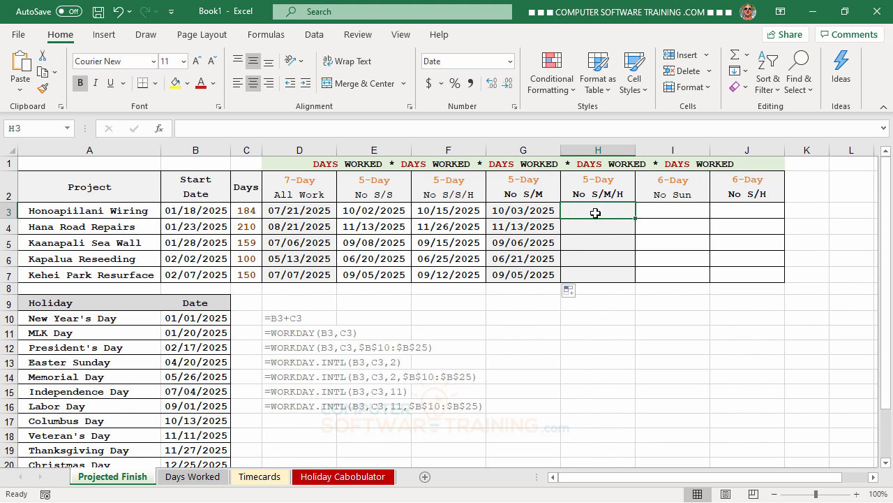
type("=wo")
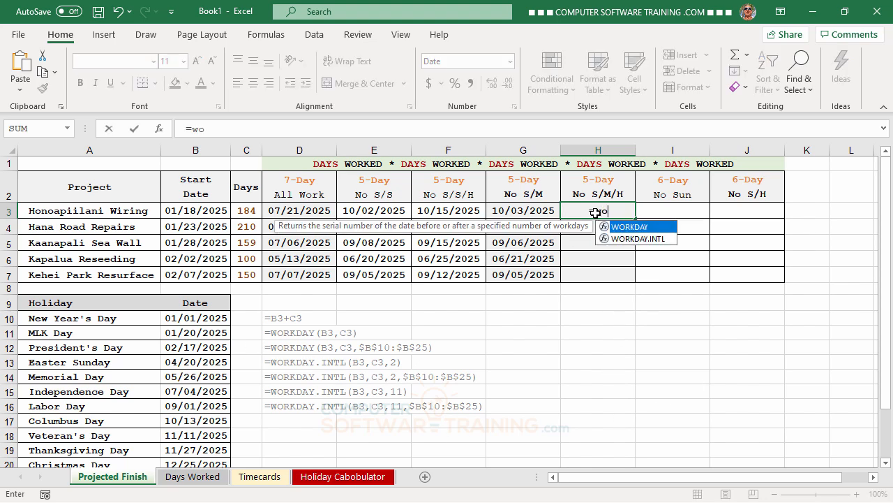
double_click(626, 239)
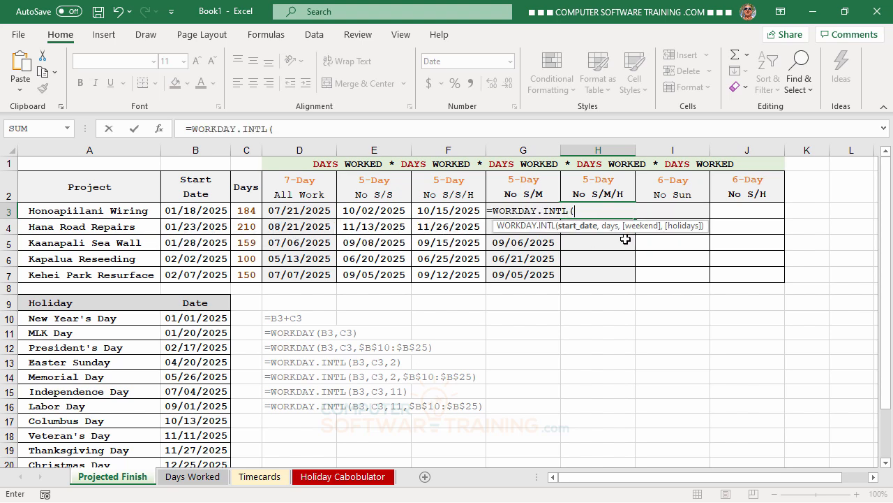
left_click(180, 208)
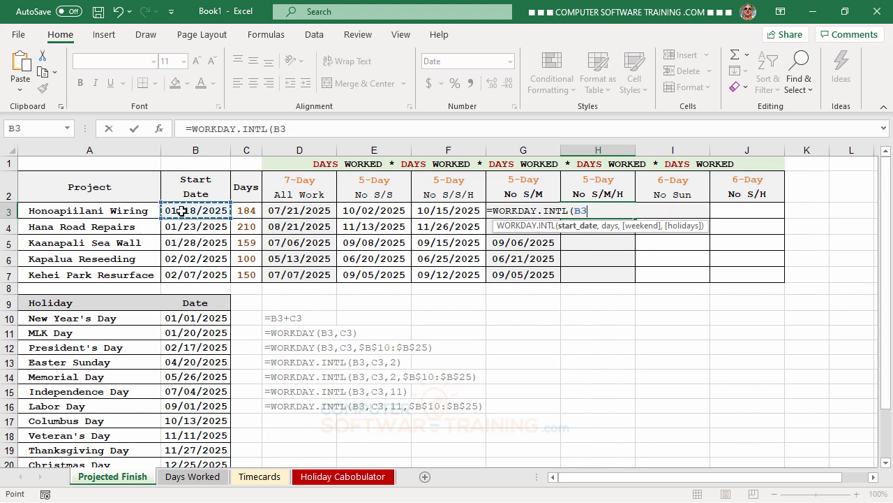
type(",")
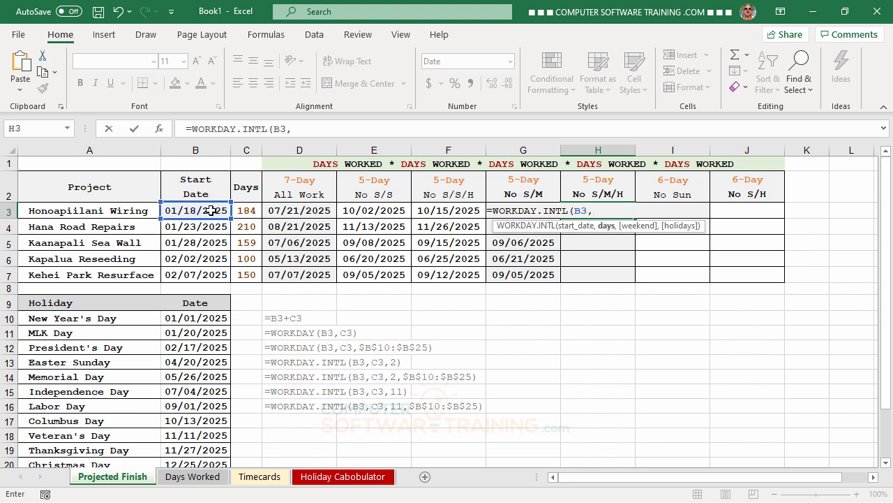
left_click(245, 212)
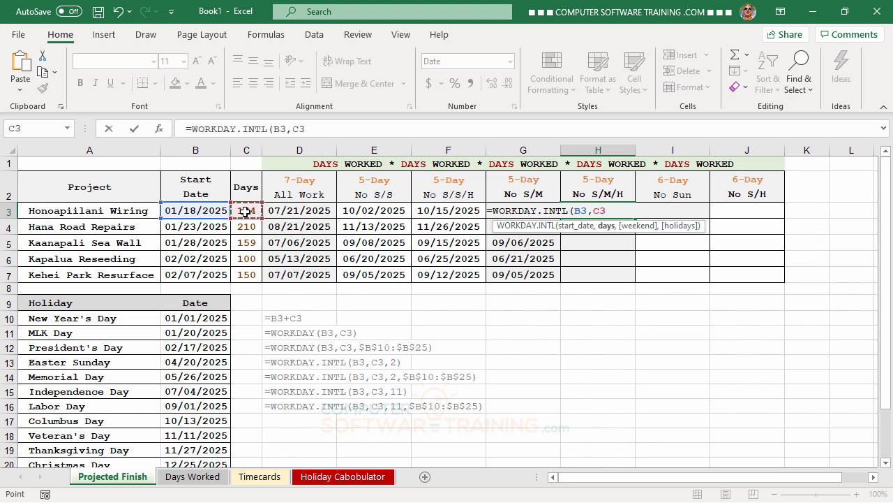
type(",")
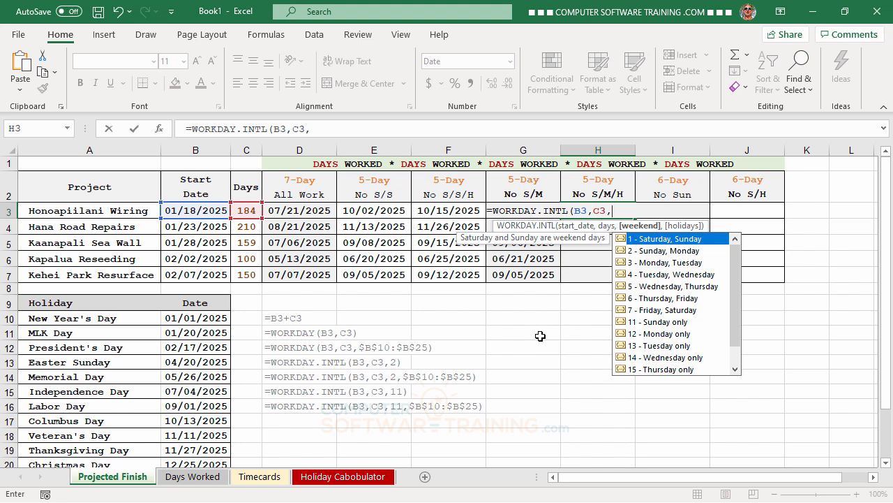
type("2,")
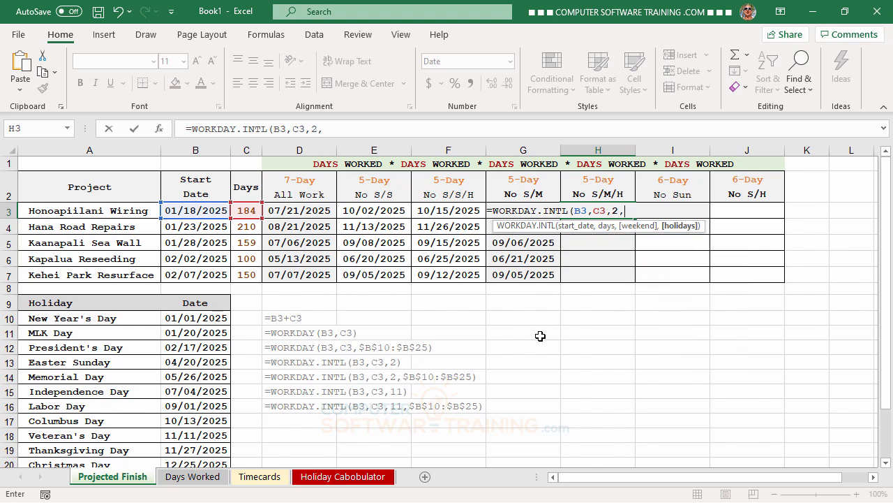
left_click(190, 326)
left_click_drag(190, 328, 209, 374)
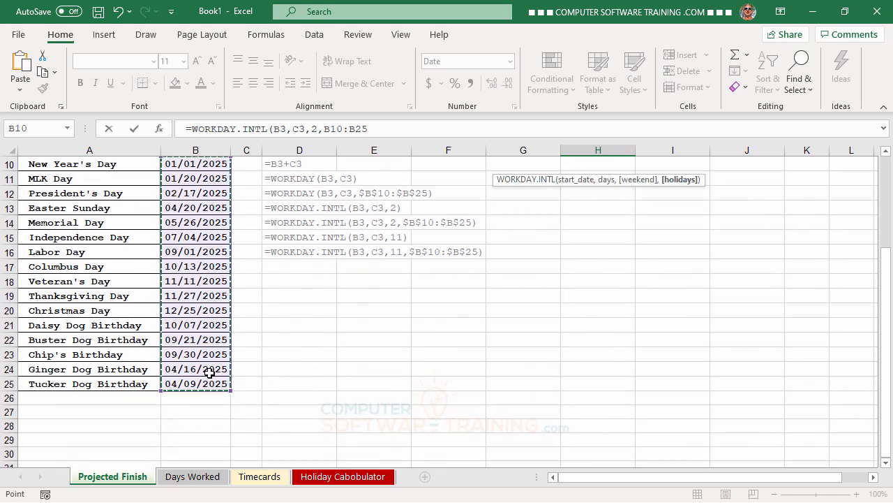
key("F4")
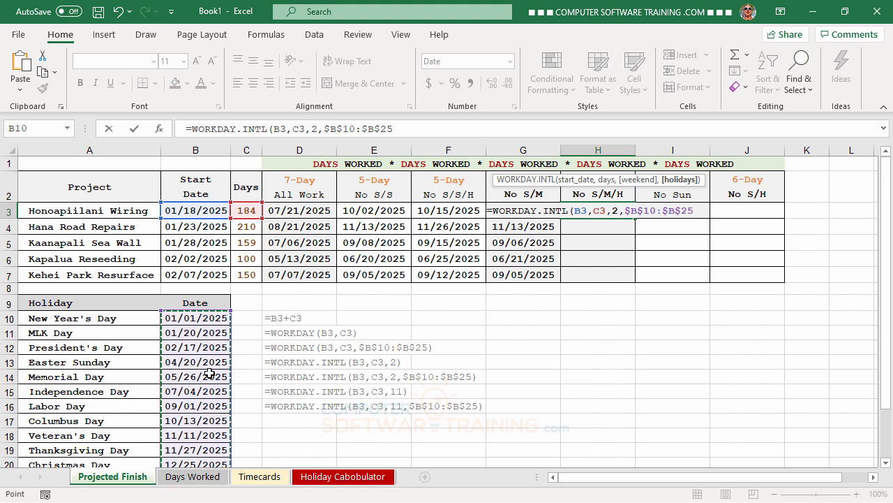
key("Return")
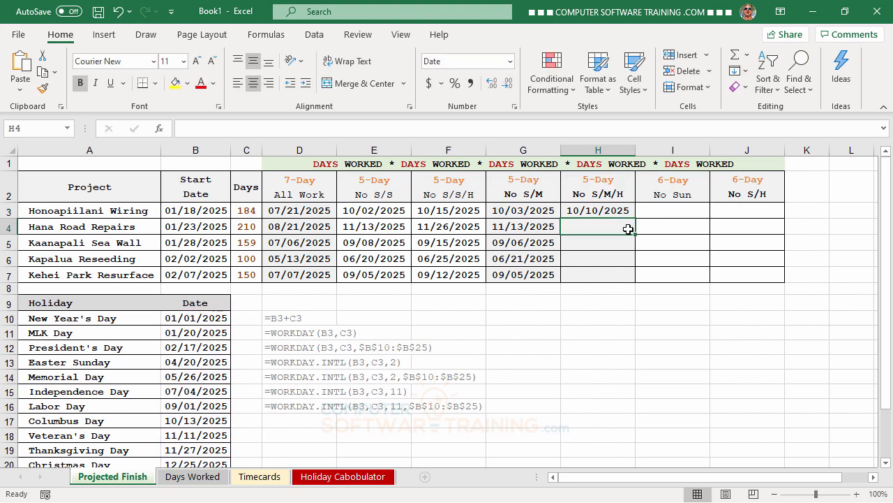
- Fill the H3 holiday-aware WORKDAY.INTL formula down through H7 without formatting
left_click(607, 208)
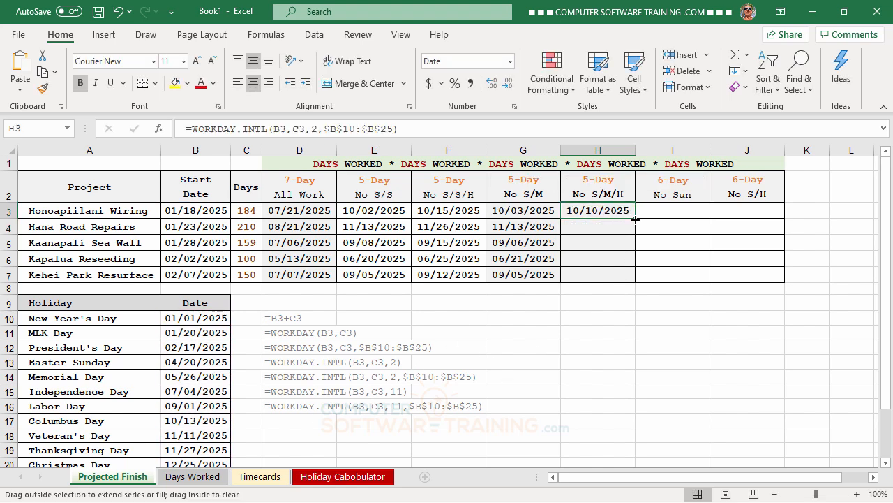
double_click(636, 219)
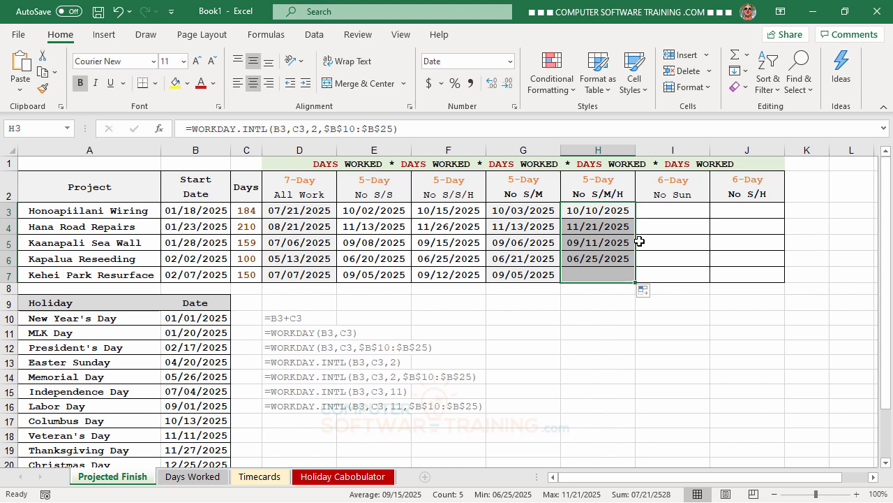
left_click(645, 292)
left_click(675, 342)
left_click(645, 385)
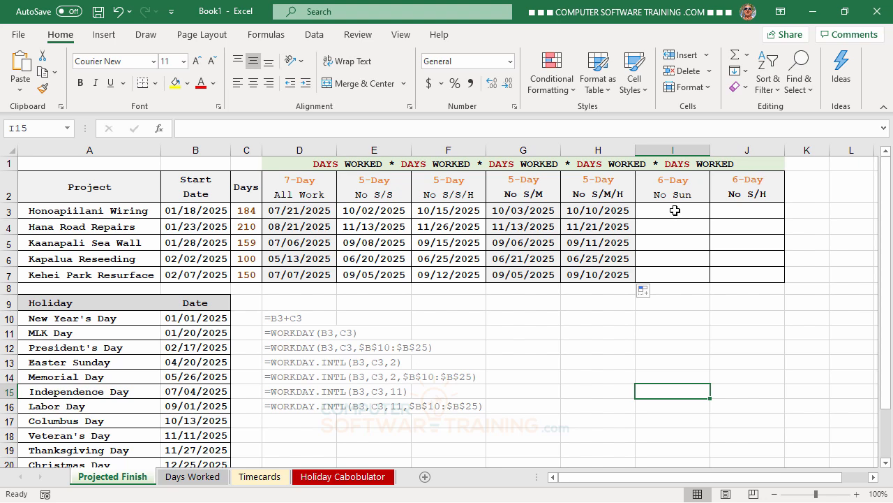
- Enter =WORKDAY.INTL(B3,C3,11) in cell I3 for the 6-day No Sun finish date, with only Sunday off
left_click(675, 207)
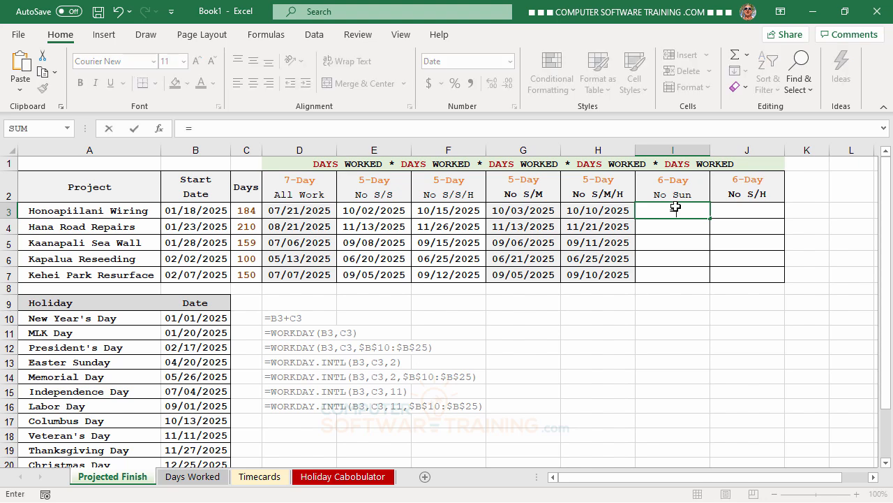
type("=wo")
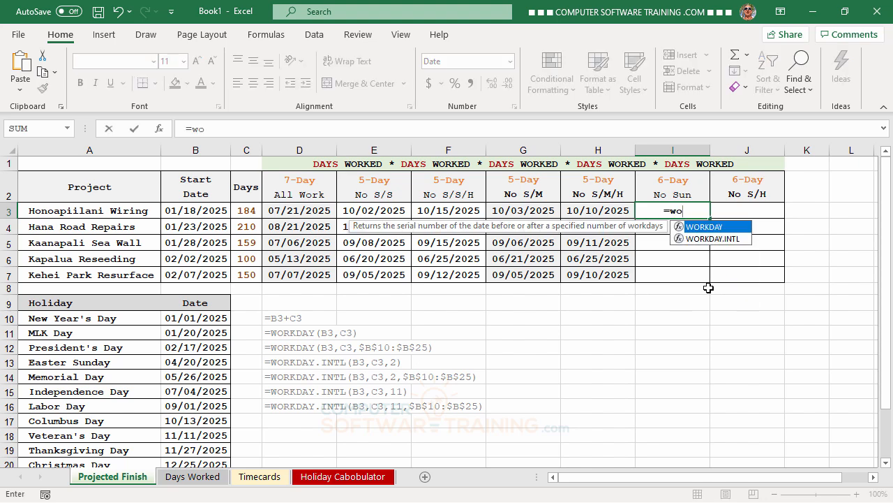
double_click(708, 239)
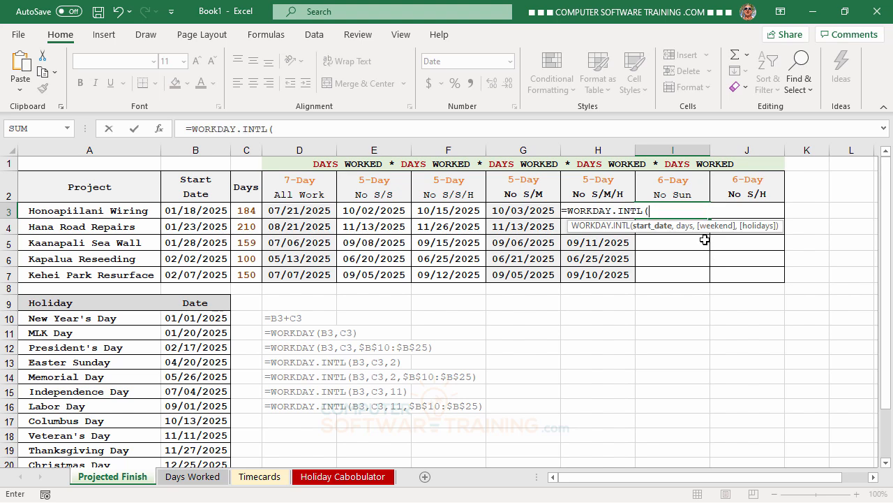
left_click(201, 208)
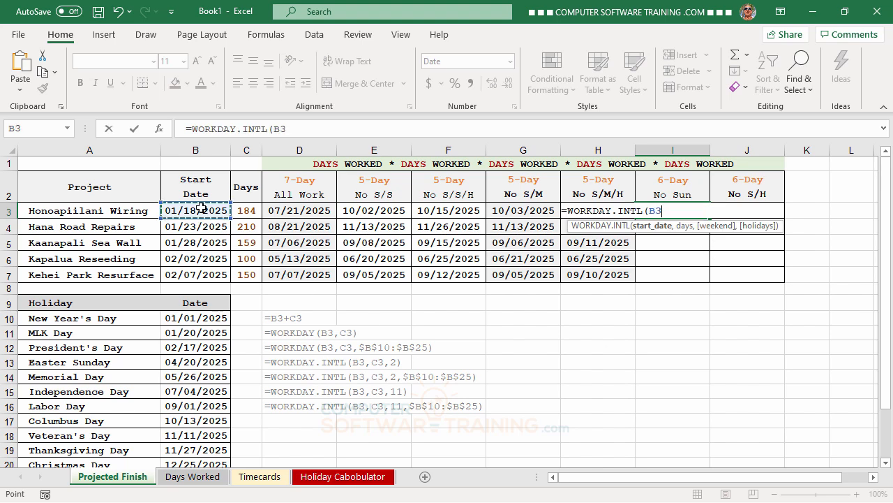
type(",")
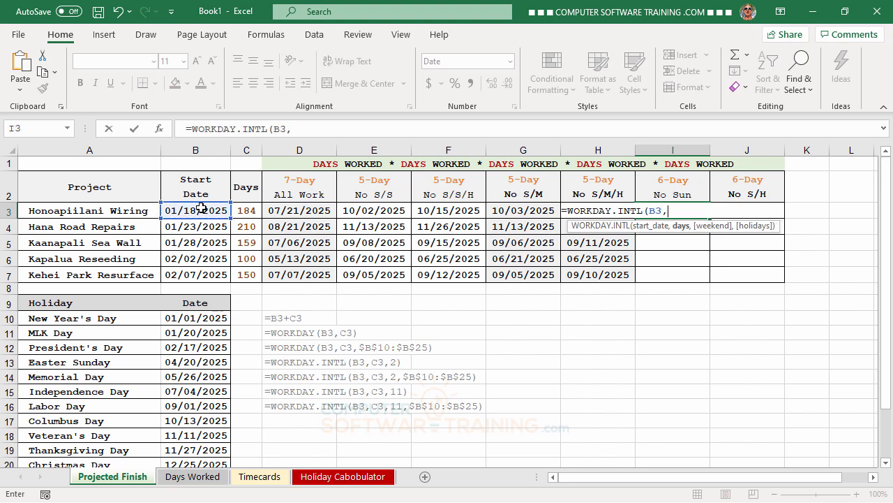
left_click(247, 209)
type(",")
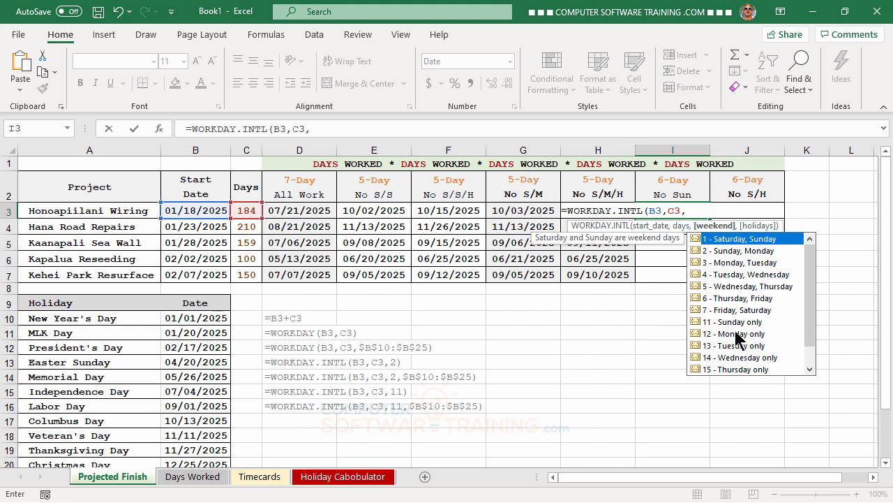
type("11,")
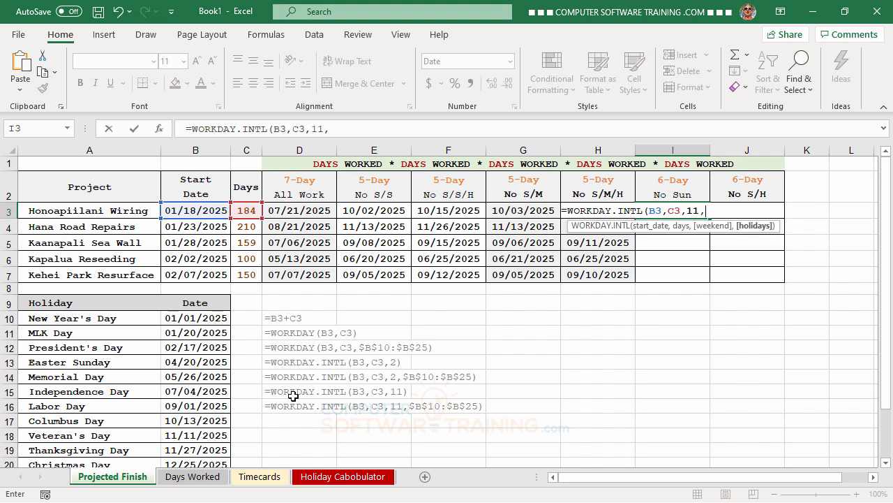
key("BackSpace")
key("Return")
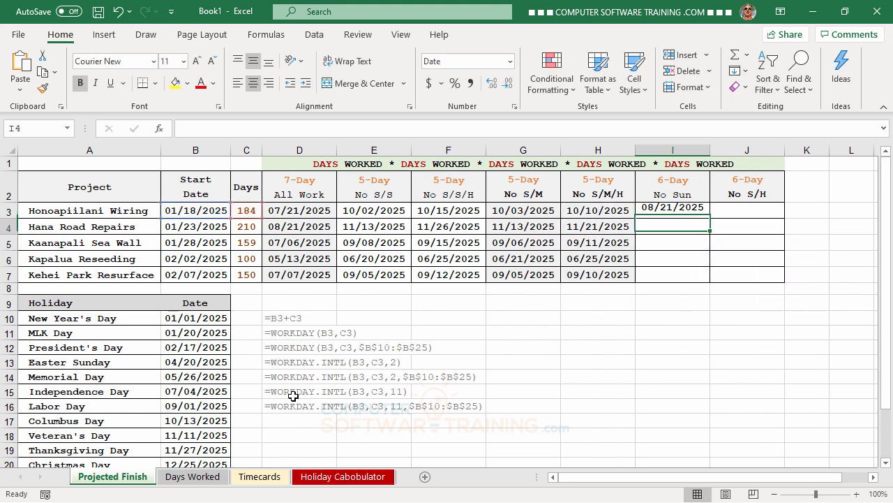
- Fill the I3 WORKDAY.INTL formula down through I7 without formatting
left_click(677, 209)
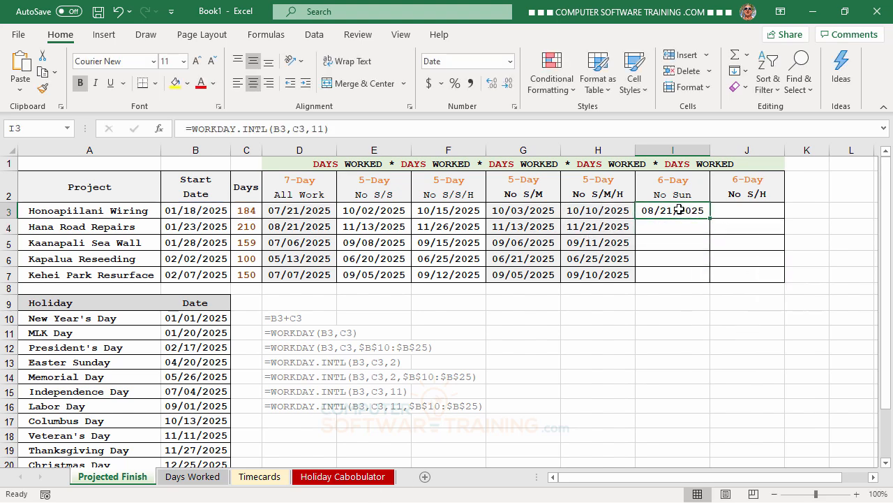
left_click_drag(709, 217, 710, 283)
left_click(724, 294)
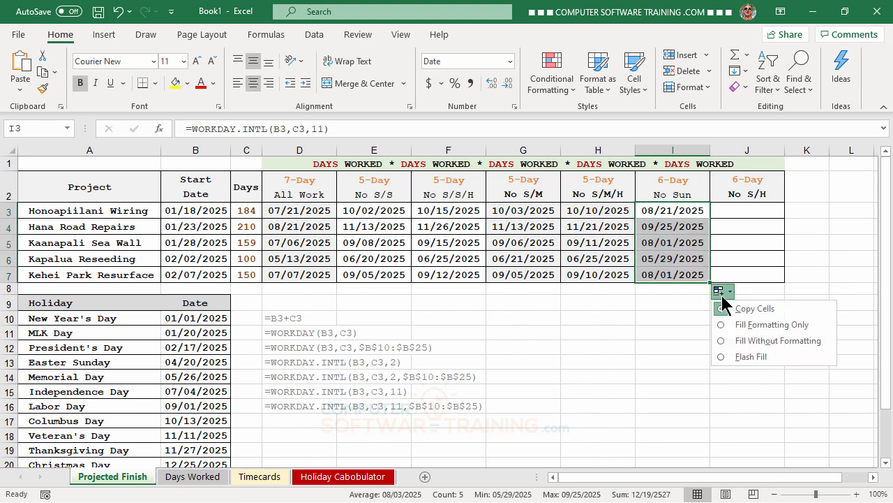
left_click(752, 340)
left_click(834, 240)
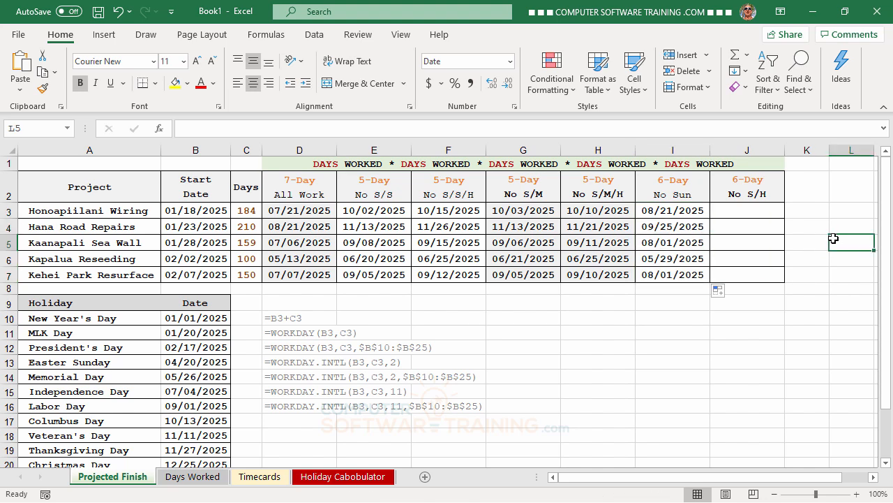
- Enter =WORKDAY.INTL(B3,C3,11,$B$10:$B$25) in cell J3 for the 6-day No S/H finish date, using absolute references for the holiday dates
left_click(749, 206)
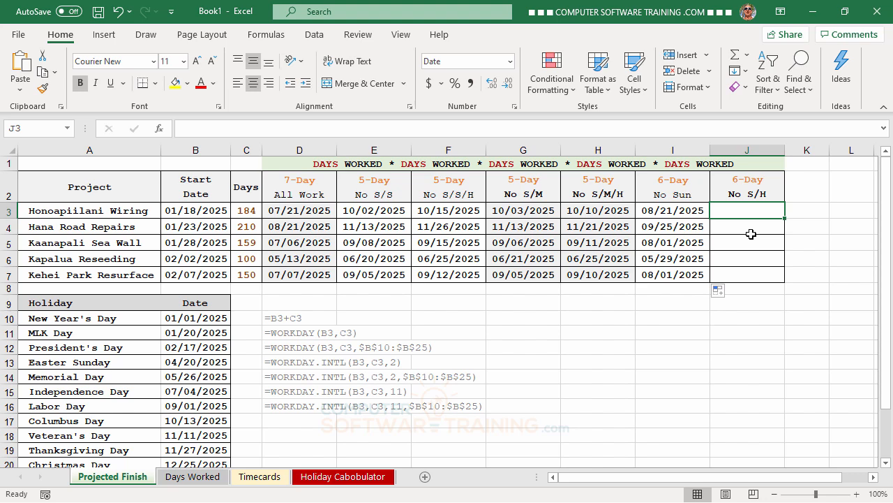
type("=")
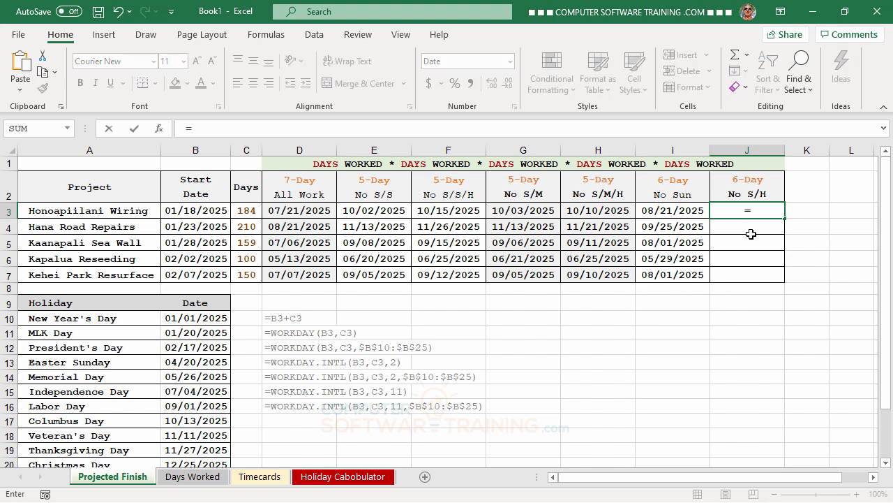
type("wo")
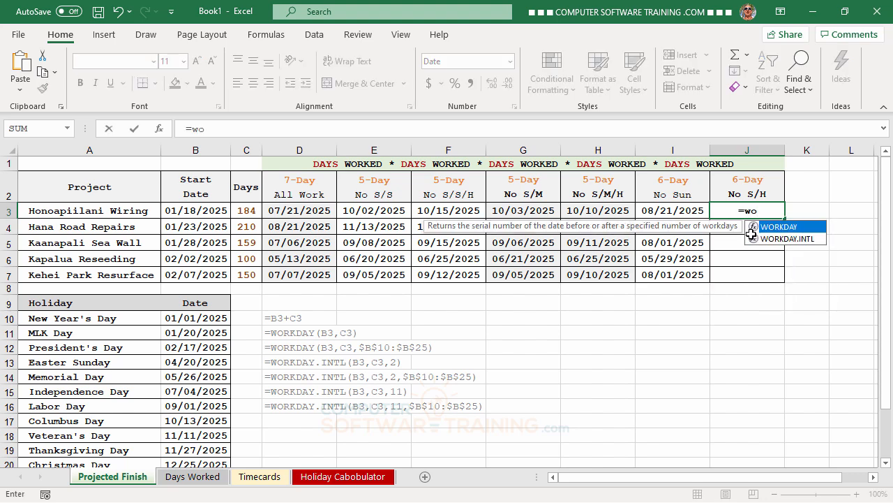
double_click(777, 239)
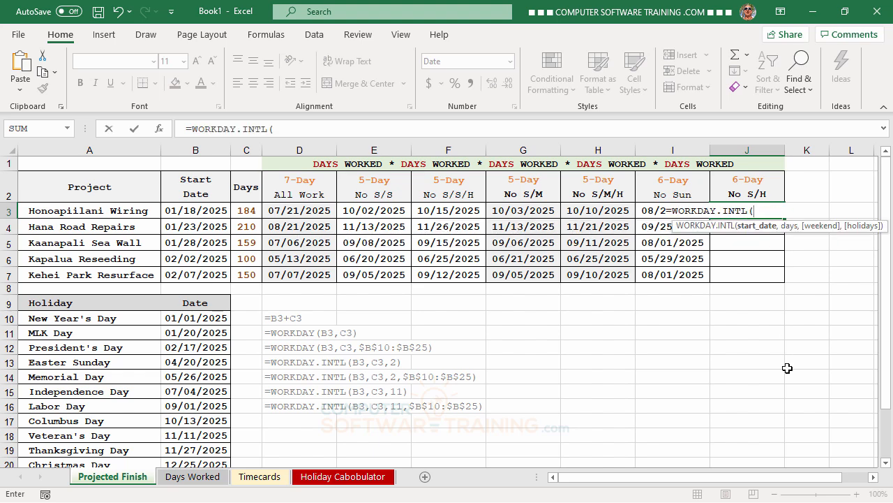
left_click(185, 209)
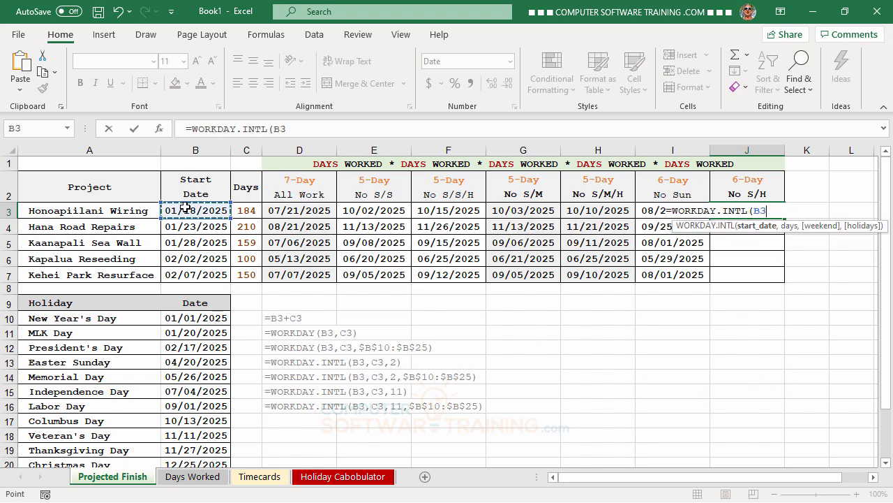
type(",")
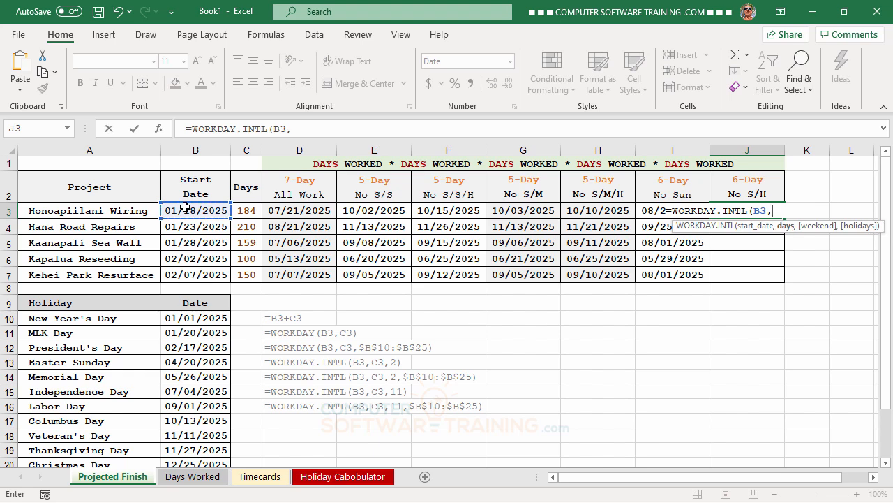
left_click(254, 209)
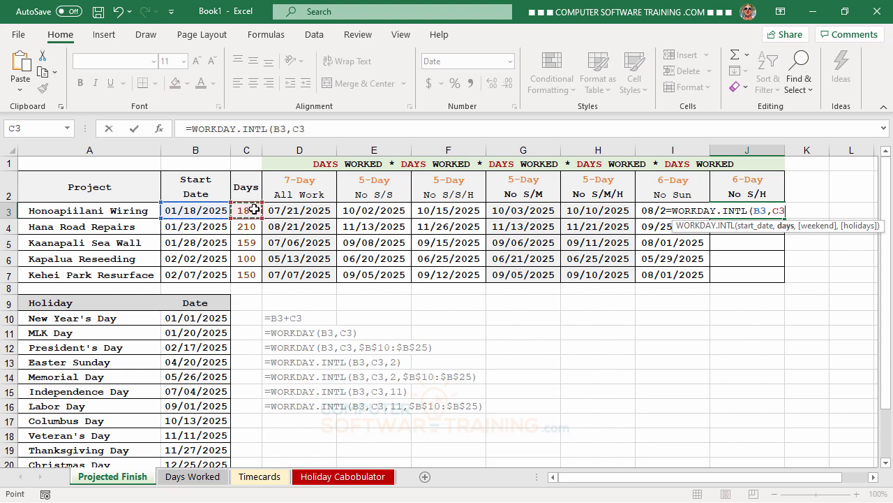
type(",")
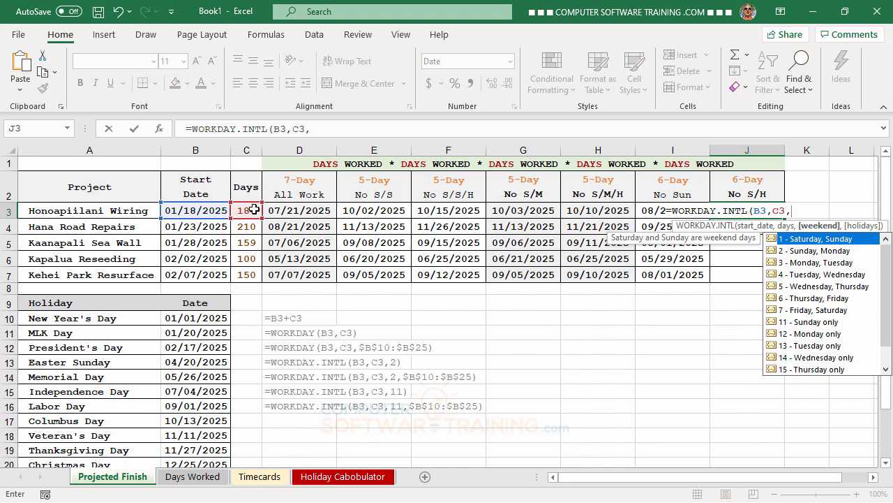
type("11,")
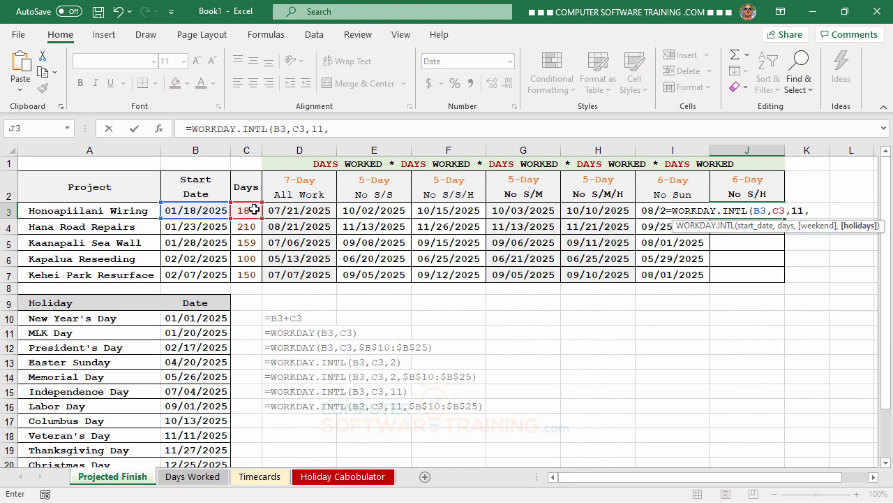
left_click_drag(185, 318, 193, 438)
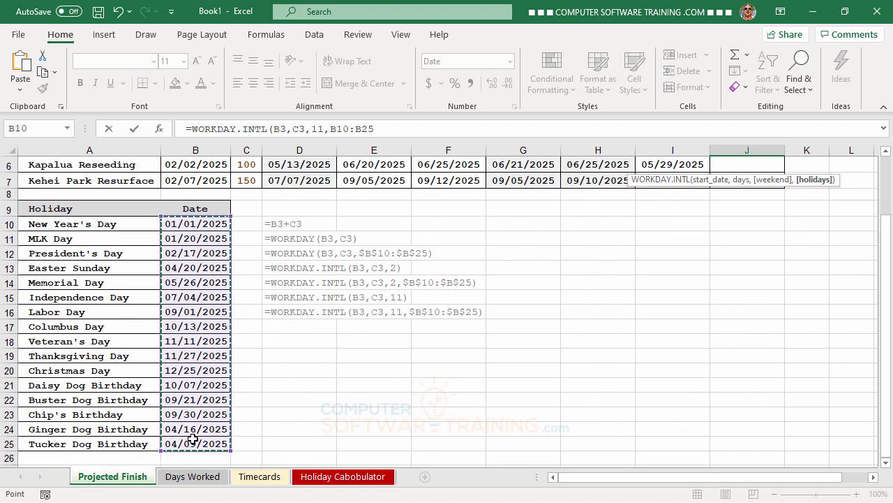
key("F4")
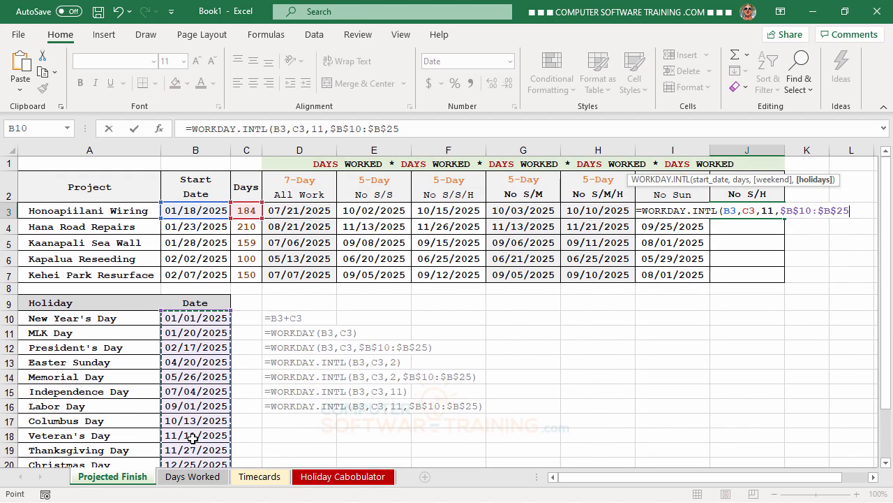
key("Return")
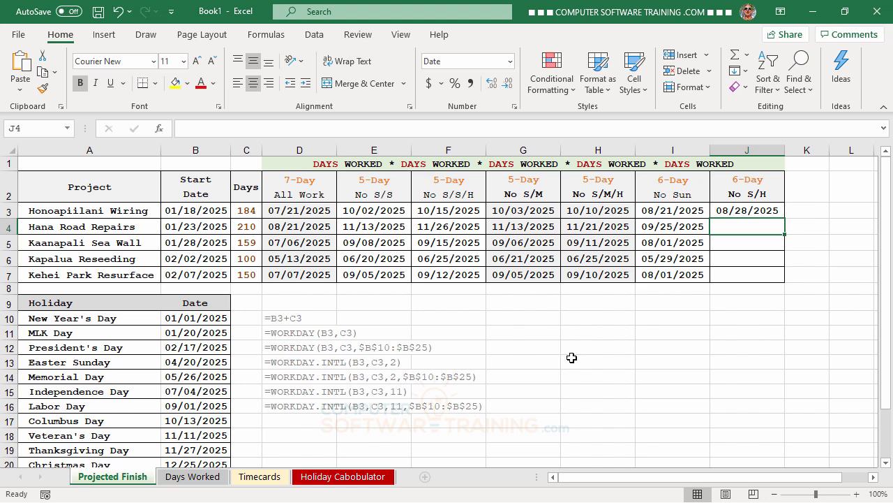
- Fill the J3 holiday-aware WORKDAY.INTL formula down through J7 without formatting
left_click(768, 213)
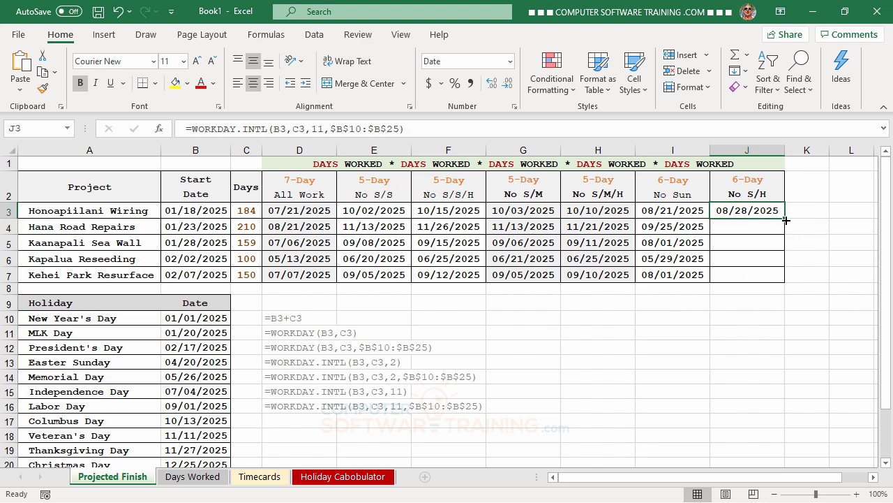
left_click_drag(785, 218, 788, 282)
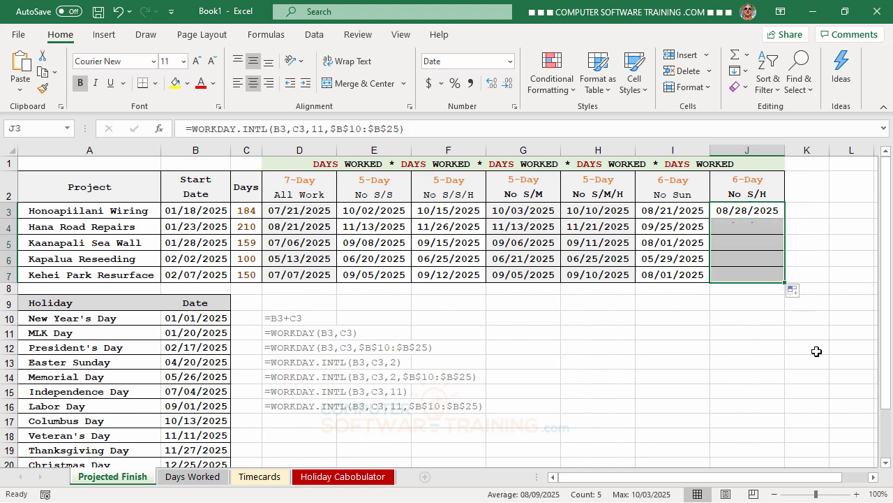
left_click(794, 292)
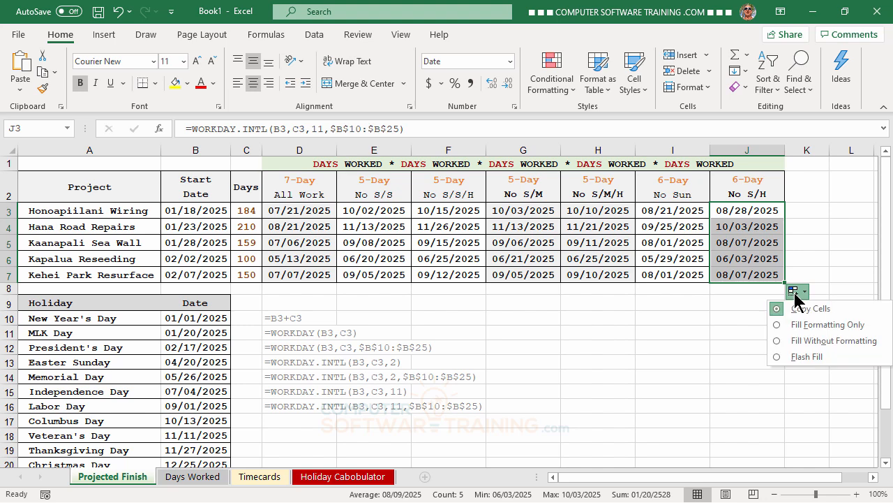
left_click(815, 340)
left_click(730, 351)
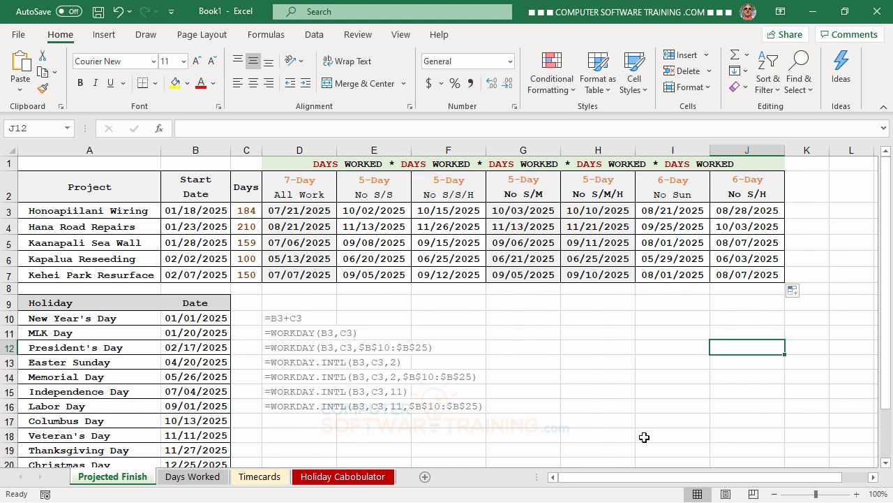
- On the Days Worked sheet, enter =C3-B3 in cell D3 for the 7-day All Work count
left_click(198, 476)
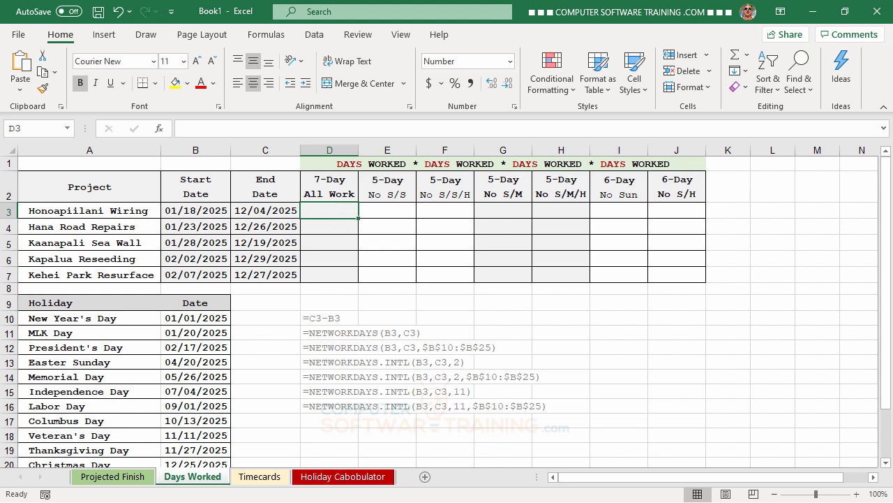
type("=")
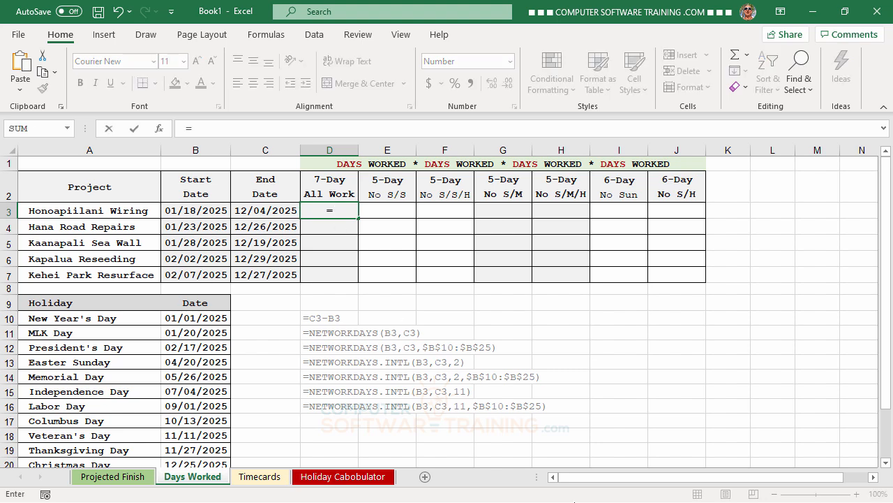
left_click(257, 213)
type("-")
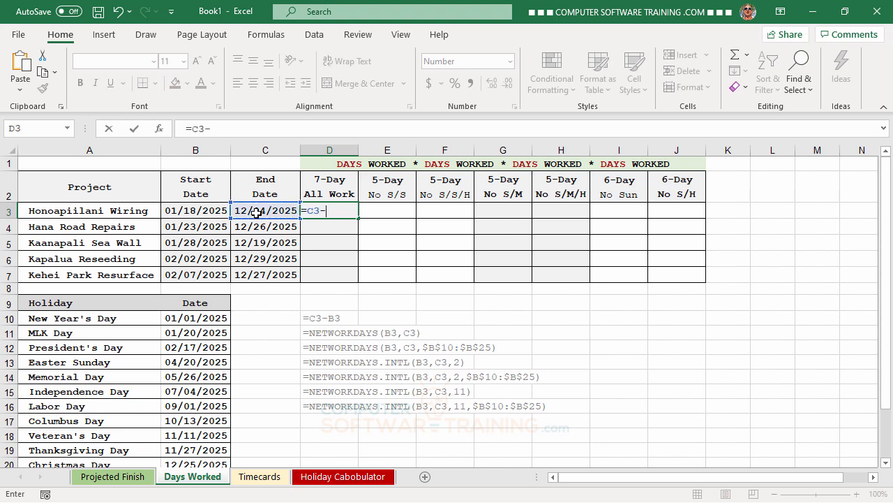
left_click(200, 205)
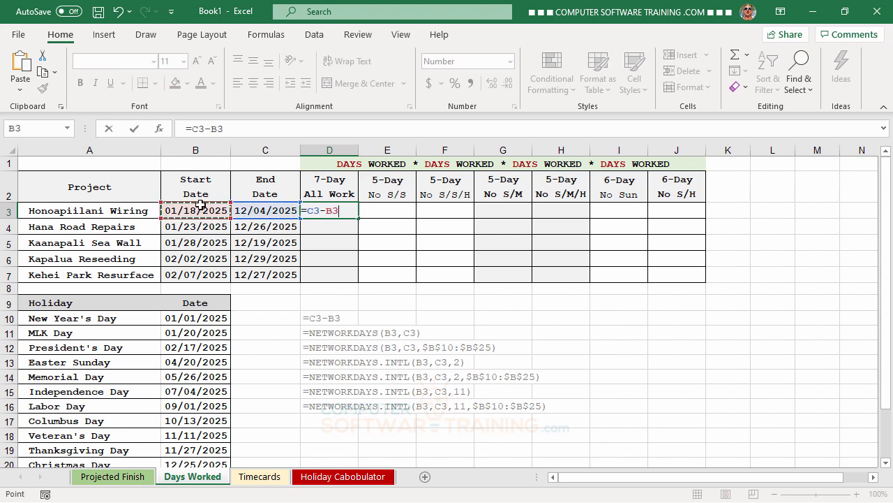
key("Return")
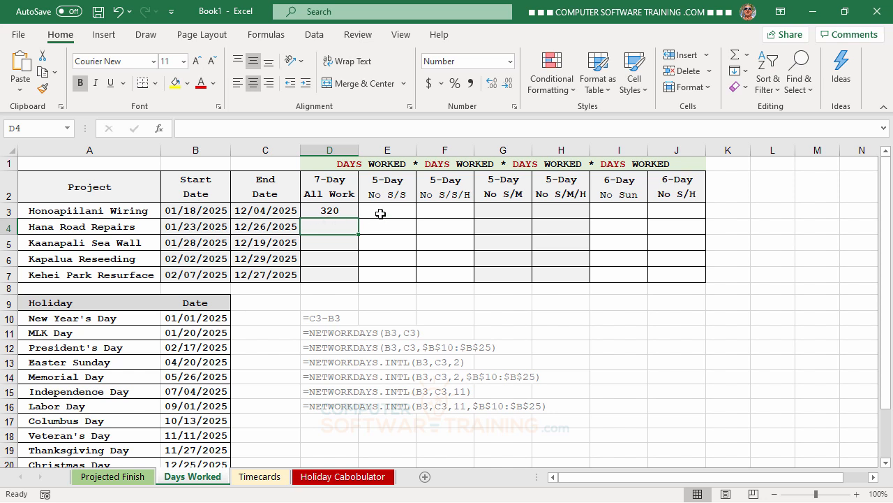
- Fill the D3 date subtraction formula down through D7
left_click(338, 210)
left_click_drag(358, 220, 352, 275)
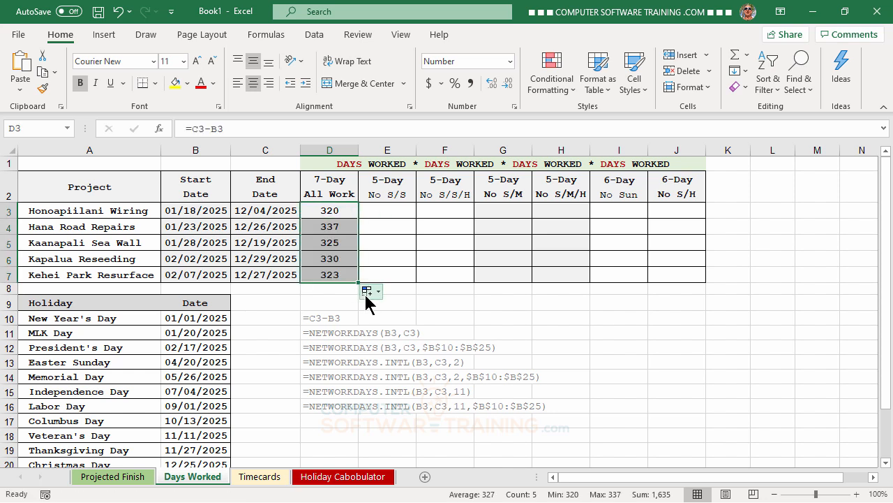
left_click(438, 305)
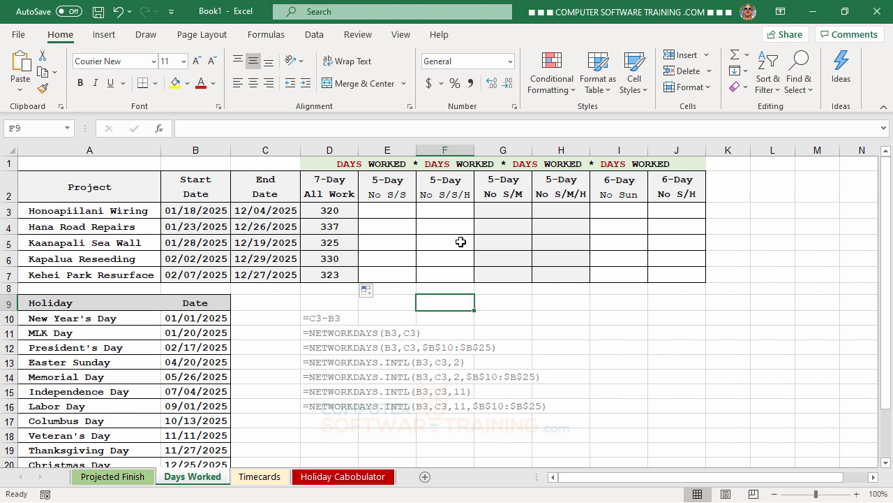
- Enter =NETWORKDAYS(B3,C3) in cell E3 to count the 5-day No S/S days worked
left_click(381, 208)
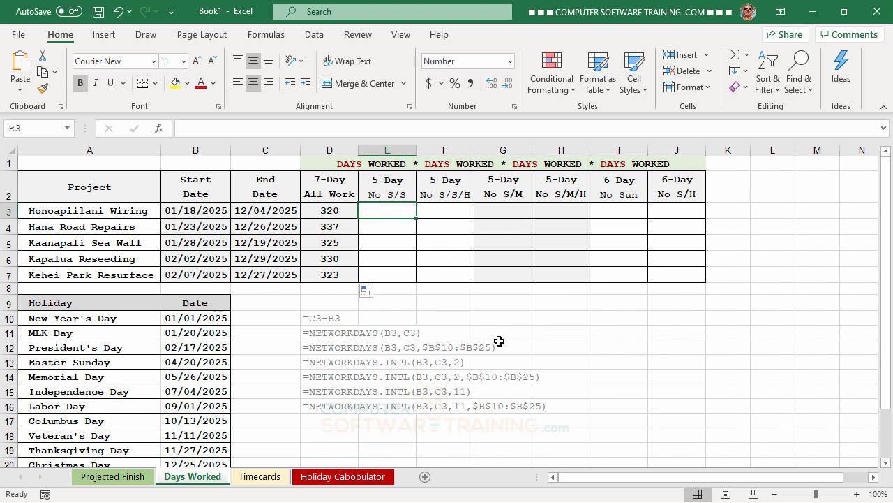
type("=n")
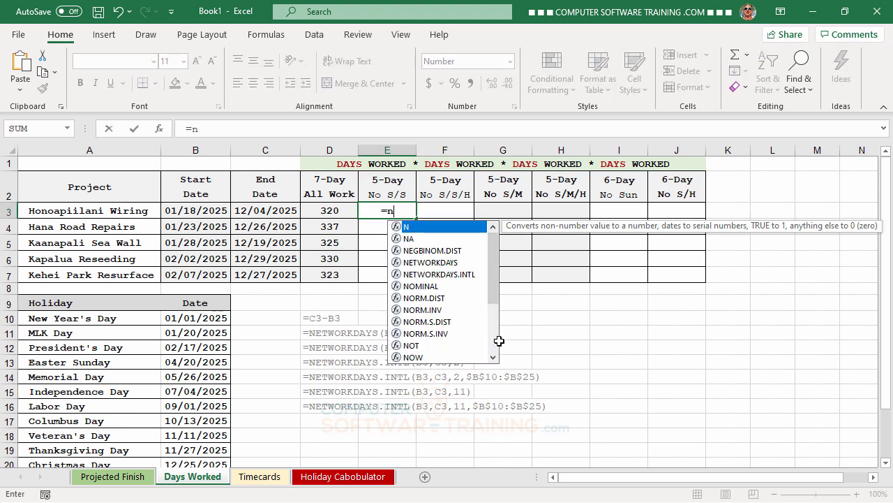
type("et")
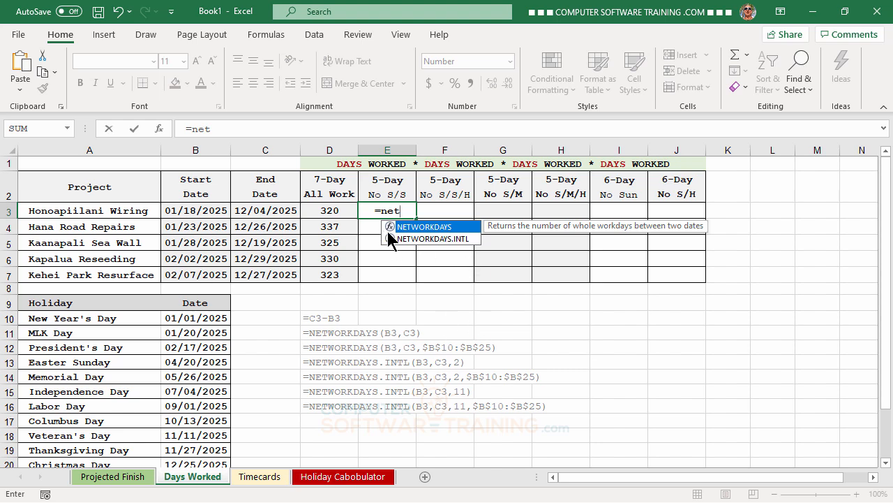
key("Tab")
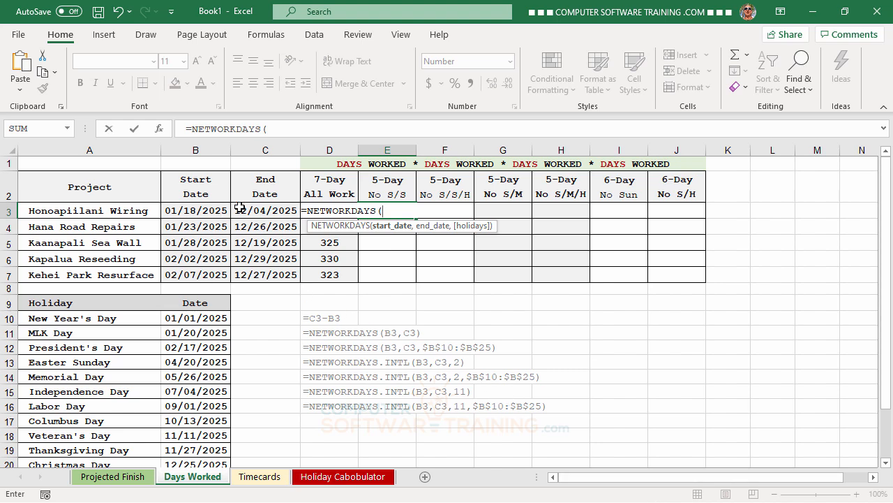
left_click(207, 210)
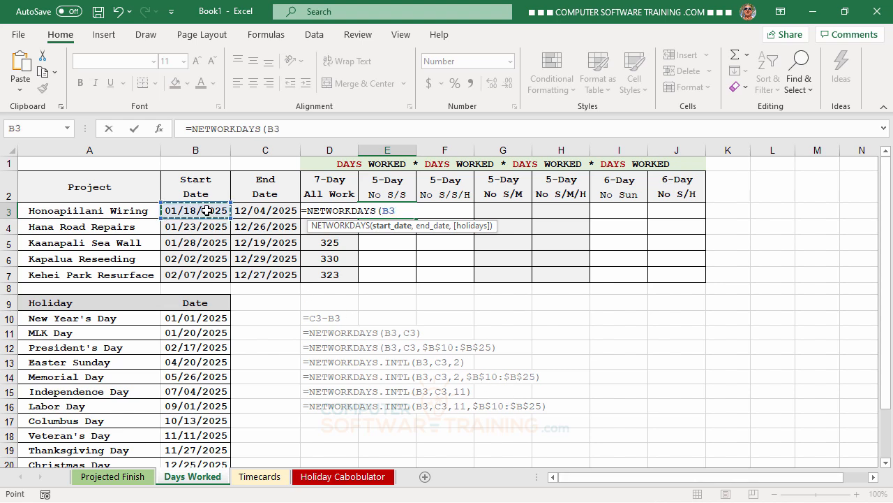
type(",")
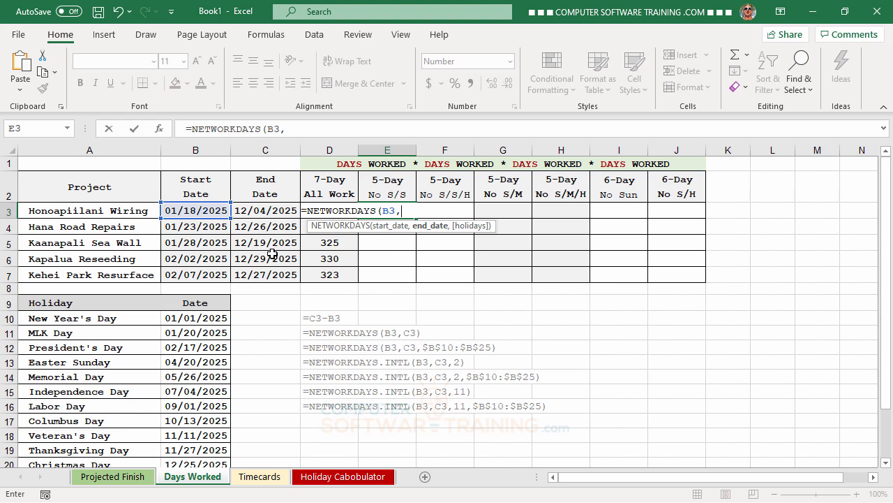
left_click(263, 212)
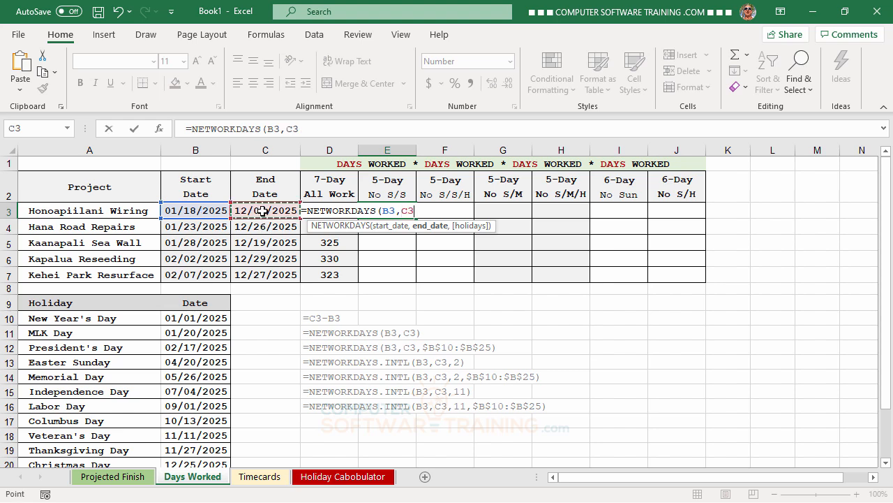
key("Return")
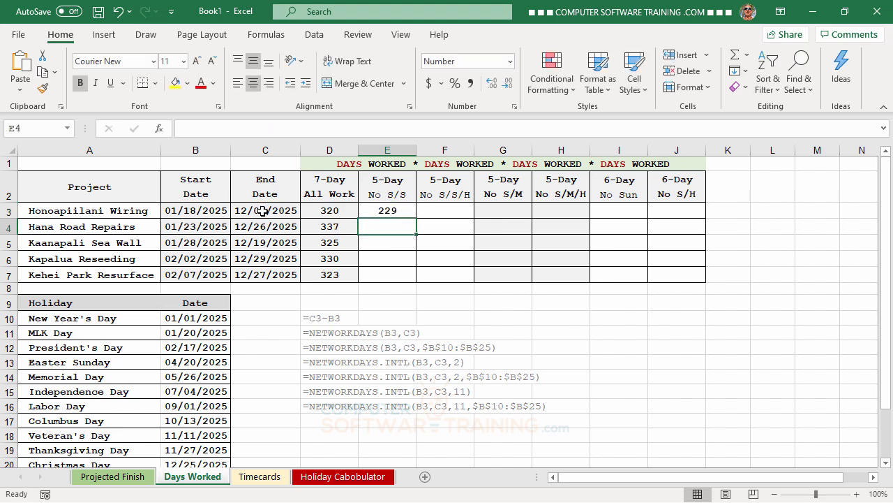
- Fill the E3 NETWORKDAYS formula down through E7 for the remaining projects
left_click(389, 207)
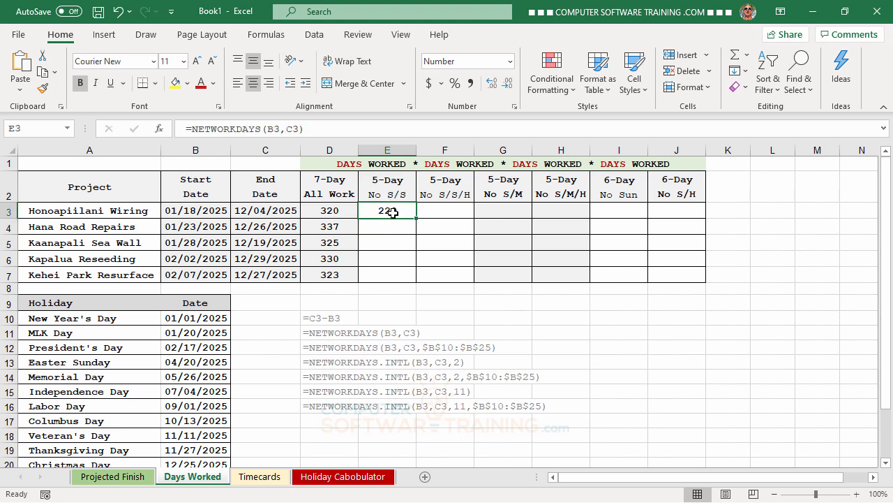
left_click_drag(416, 219, 418, 280)
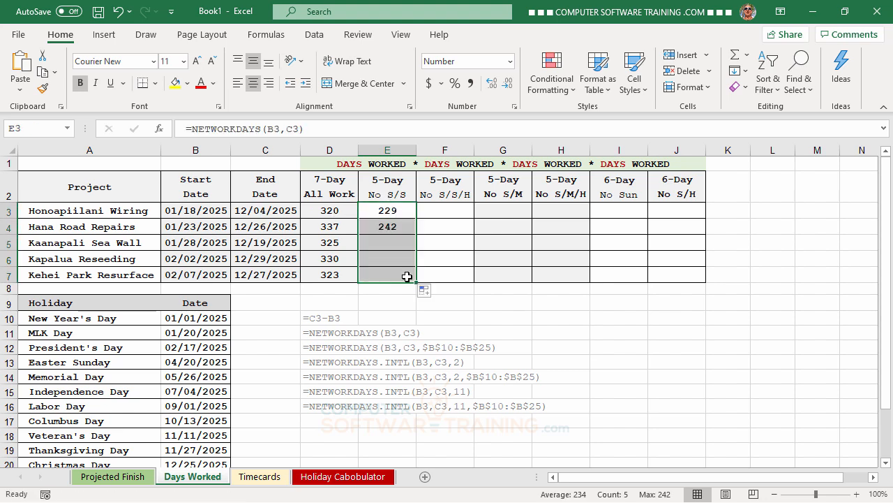
left_click(327, 212)
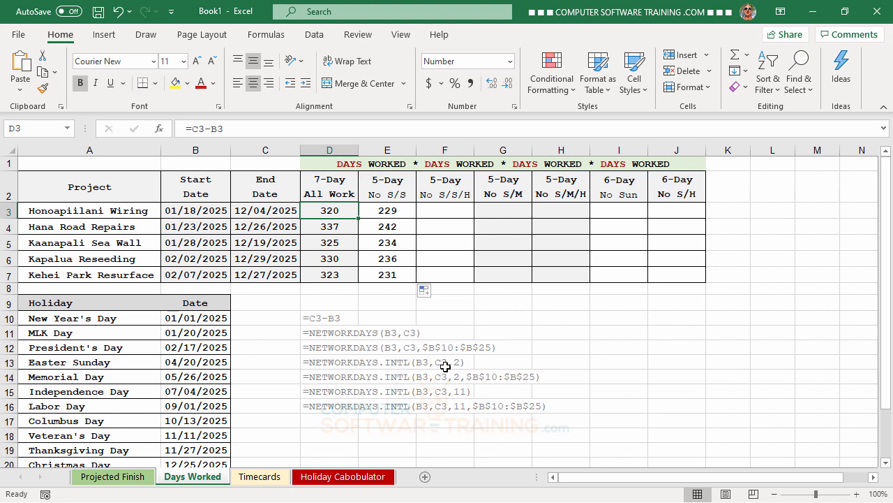
- Enter =NETWORKDAYS(B3,C3,$B$10:$B$25) in cell F3 to count 5-day No S/S/H days worked, excluding the listed holidays
left_click(441, 212)
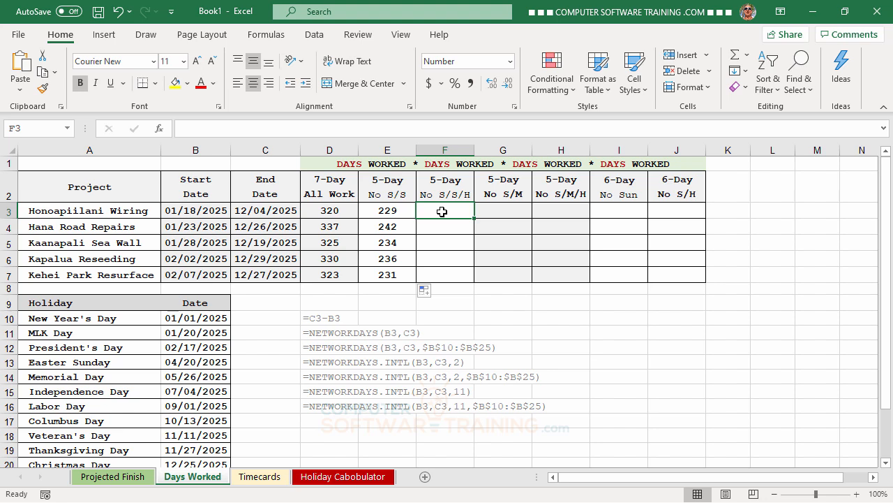
type("=net")
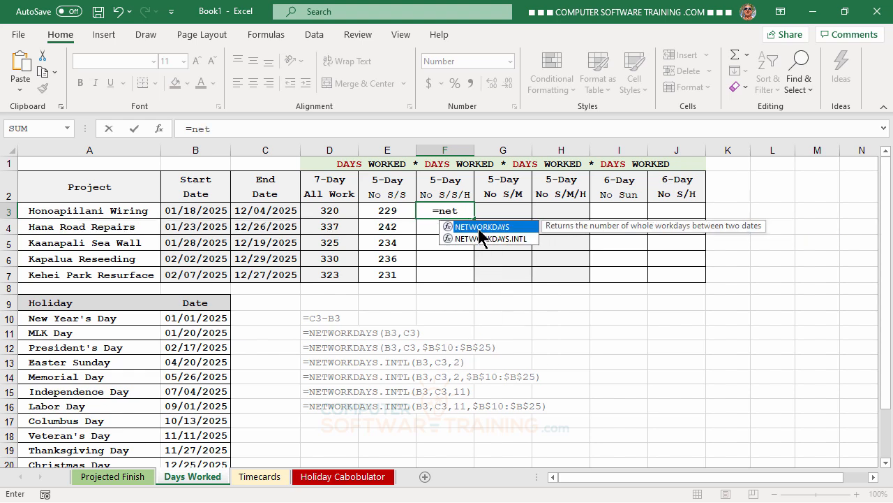
double_click(478, 228)
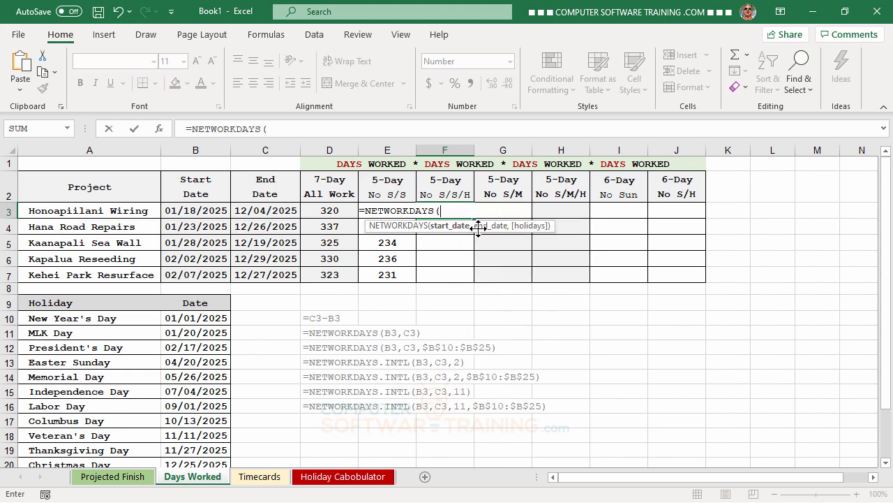
left_click(187, 210)
type(",")
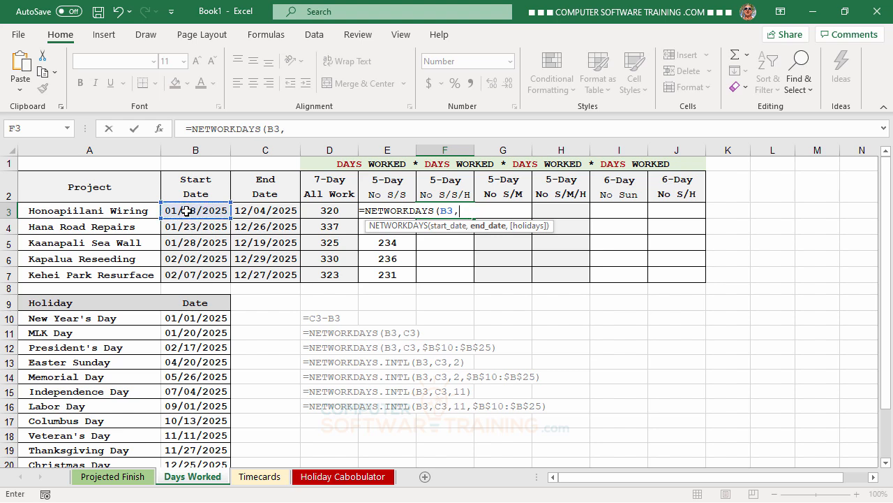
left_click(285, 210)
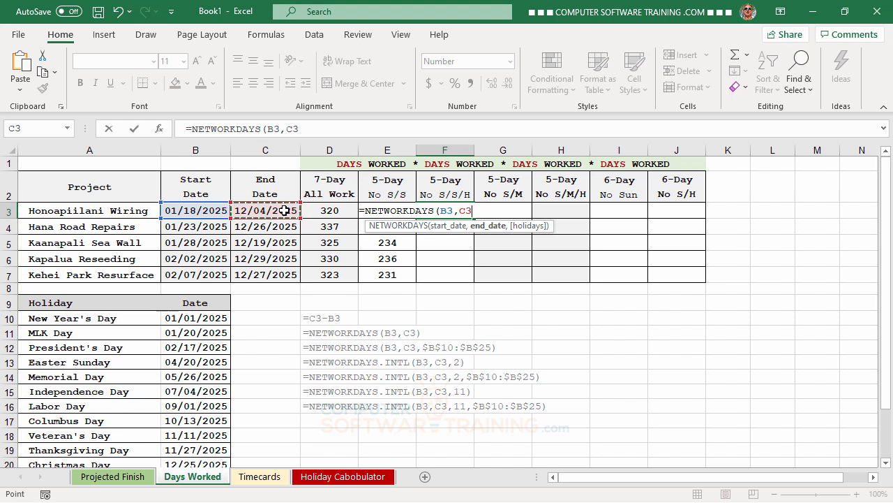
type(",")
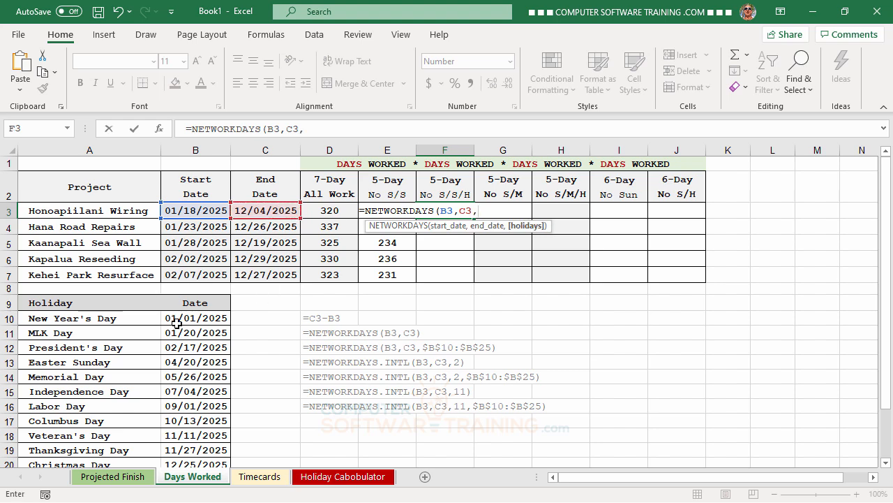
left_click_drag(193, 318, 201, 437)
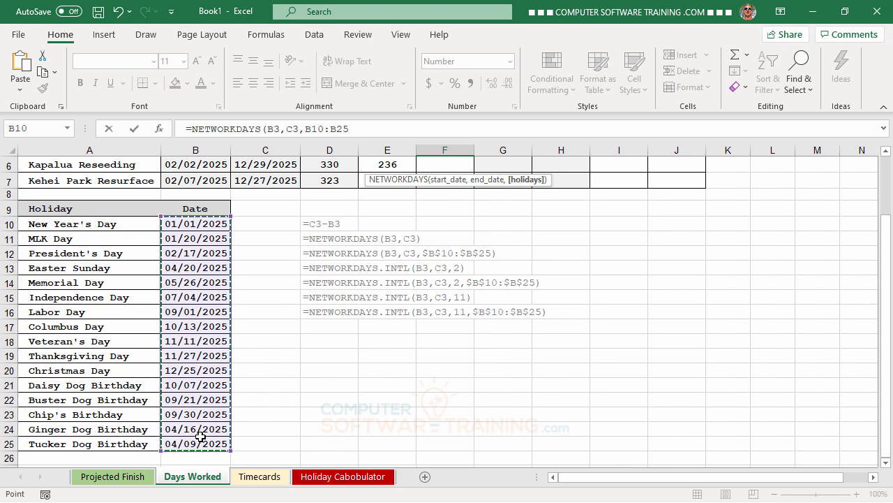
key("F4")
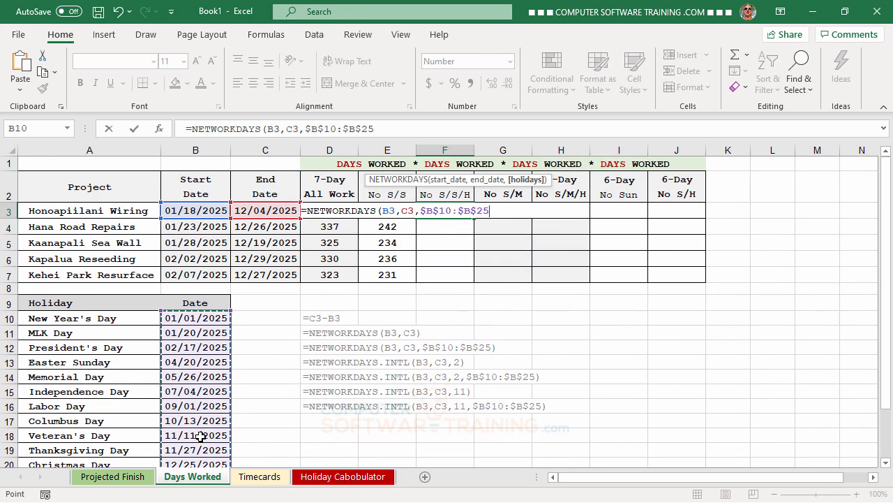
key("Return")
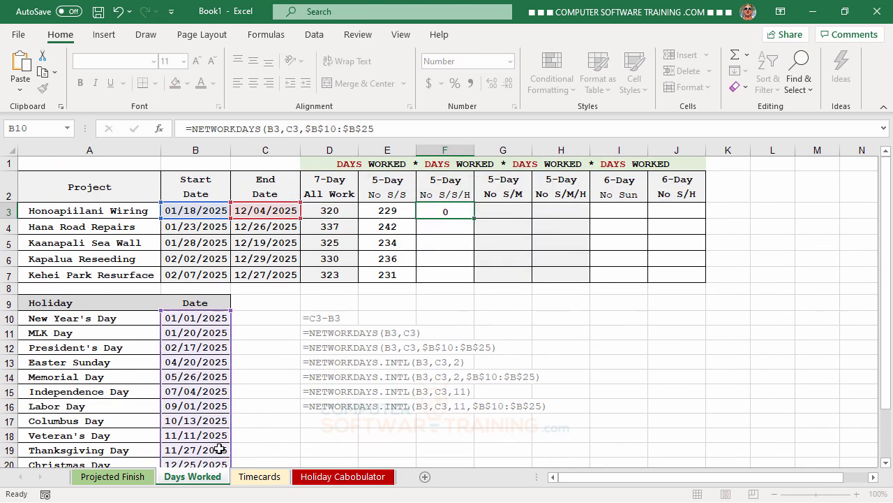
- Fill the F3 holiday-aware NETWORKDAYS formula down through F7
left_click(450, 209)
left_click_drag(474, 221, 475, 279)
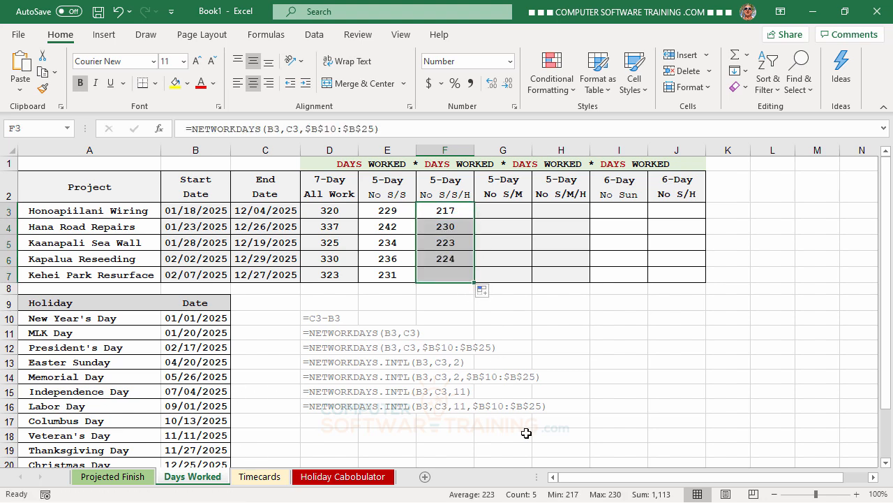
left_click(691, 331)
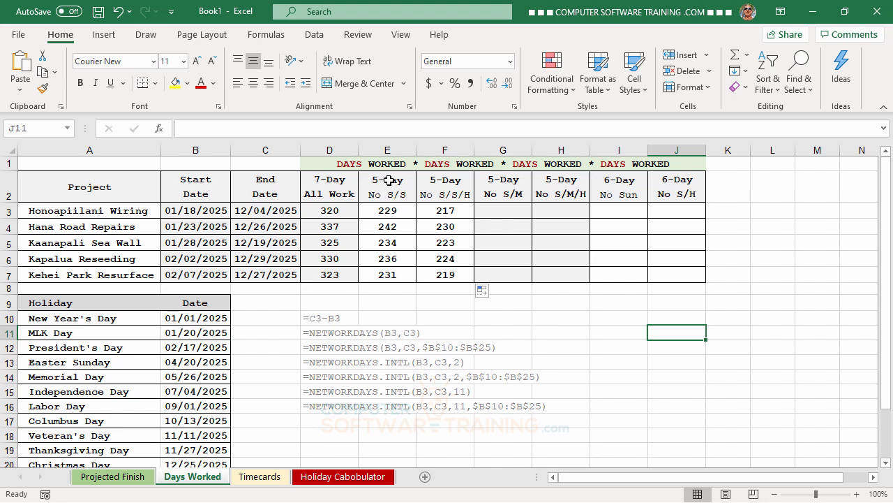
- Enter =NETWORKDAYS.INTL(B3,C3,2,$B$10:$B$25) in cell G3, using the Sunday, Monday weekend code and the holiday list
left_click(502, 208)
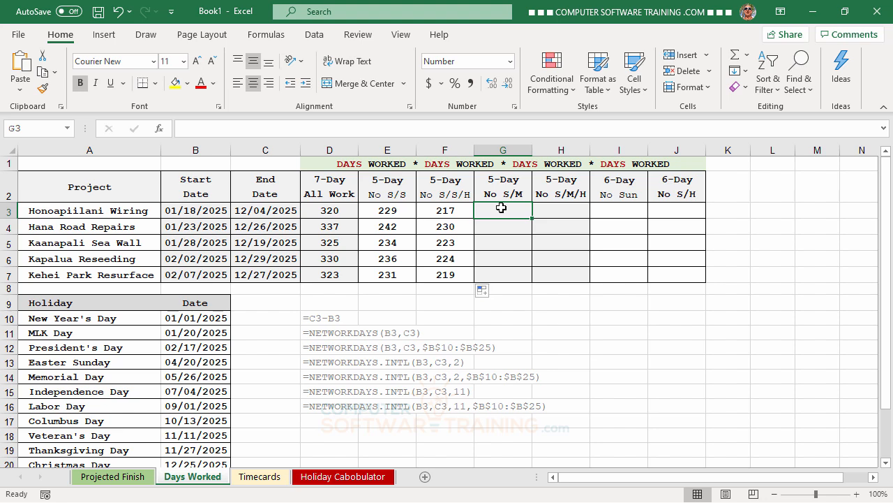
type("=net")
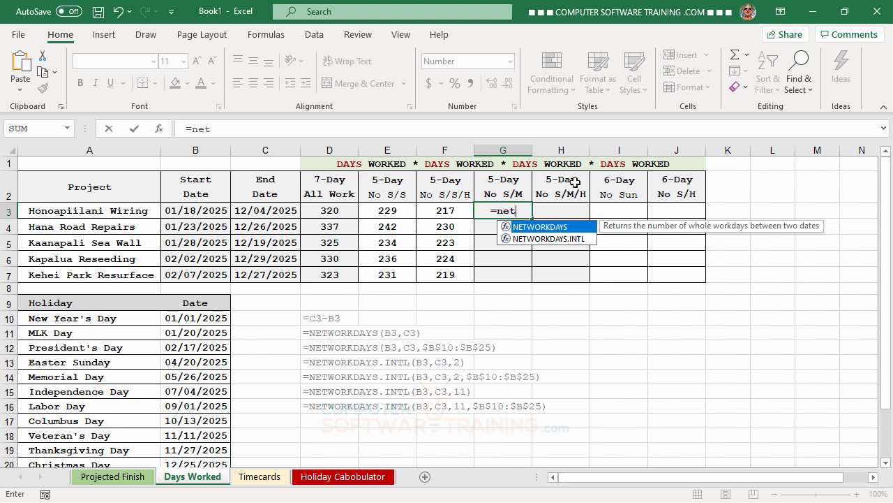
double_click(547, 239)
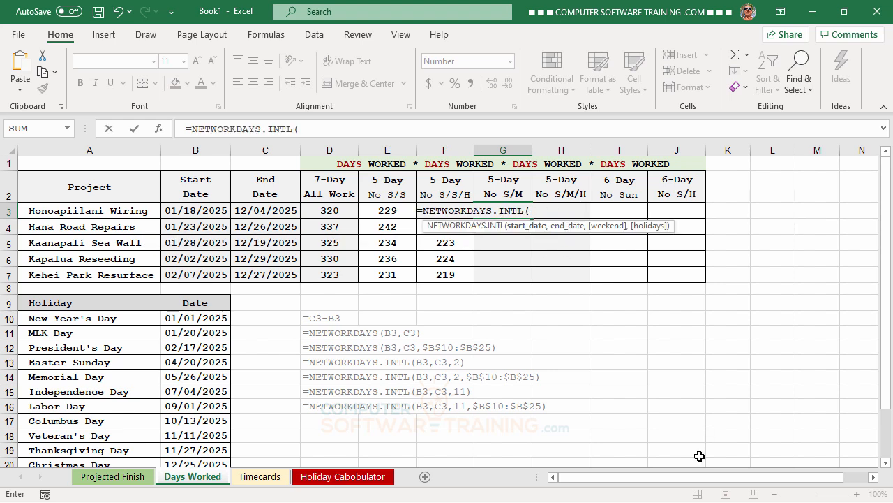
left_click(182, 212)
type(",")
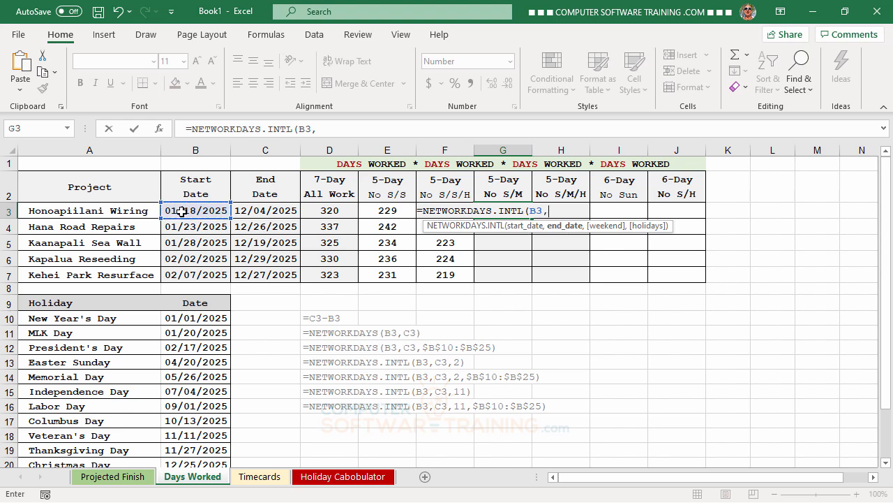
left_click(251, 211)
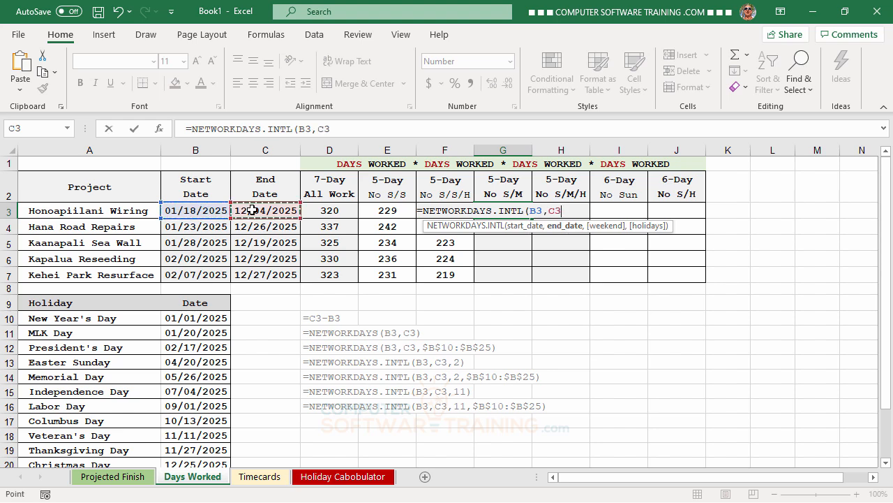
type(",")
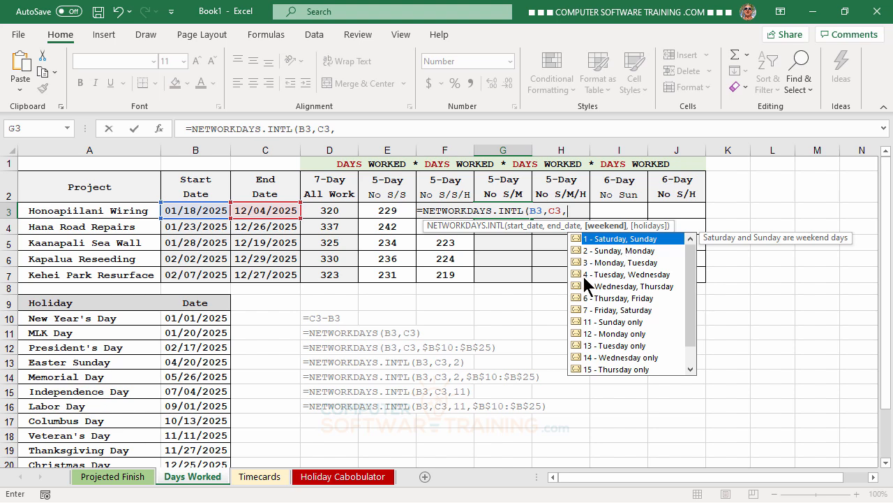
type("2,")
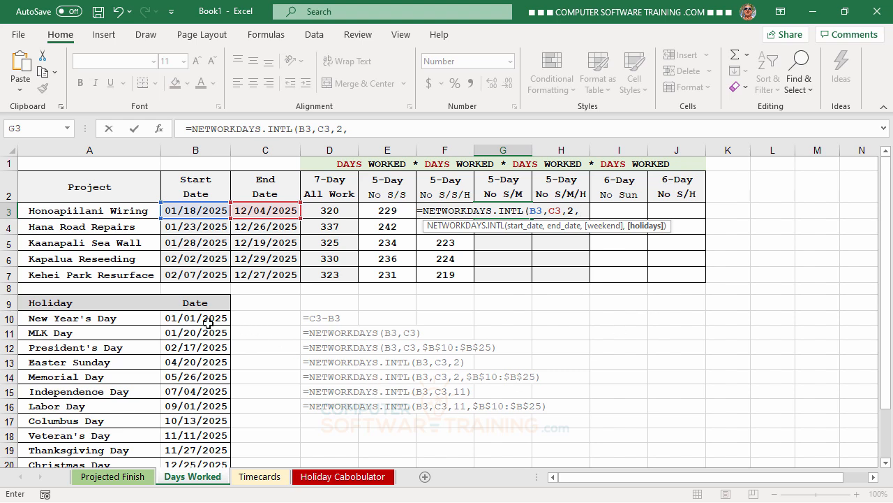
left_click_drag(207, 320, 206, 444)
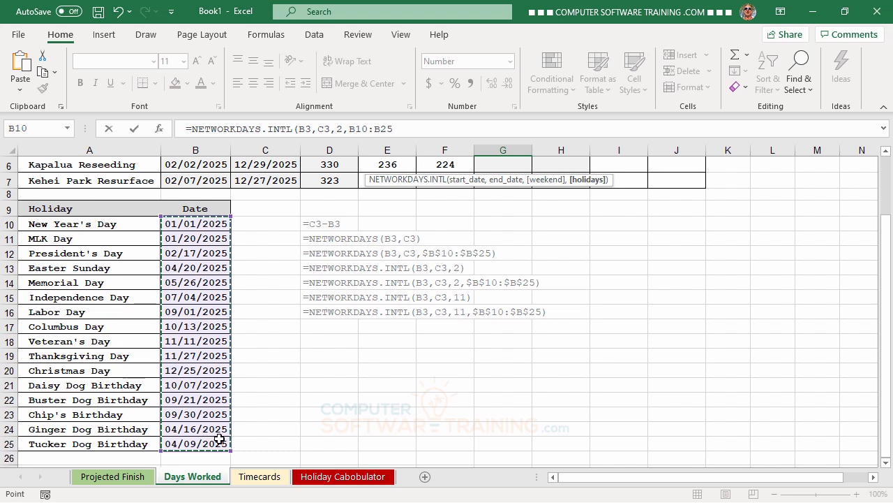
key("F4")
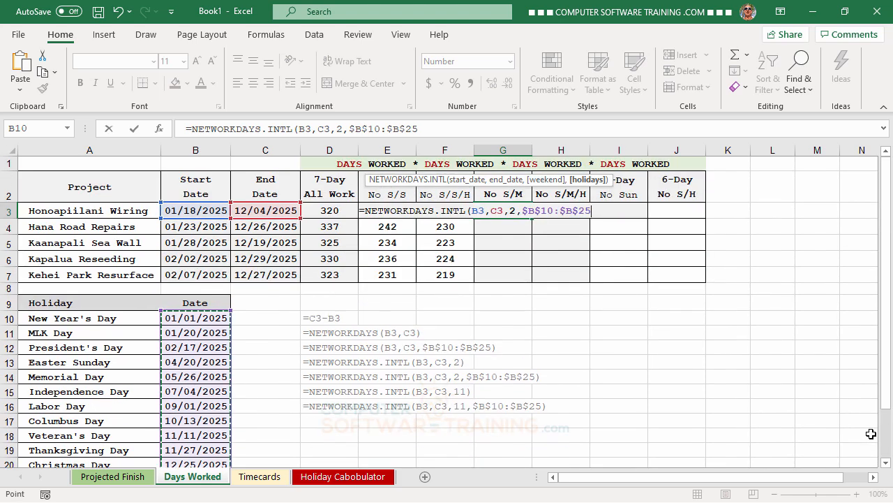
key("Return")
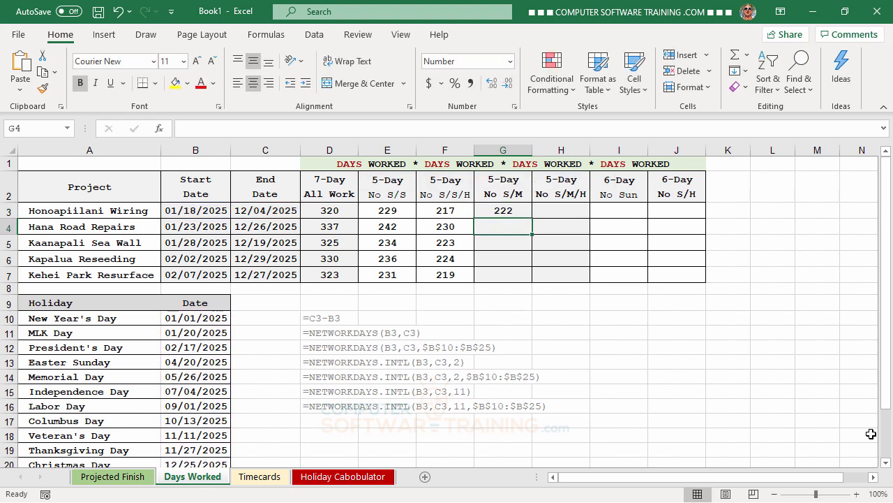
- Fill the G3 NETWORKDAYS.INTL formula down through G7
left_click(506, 208)
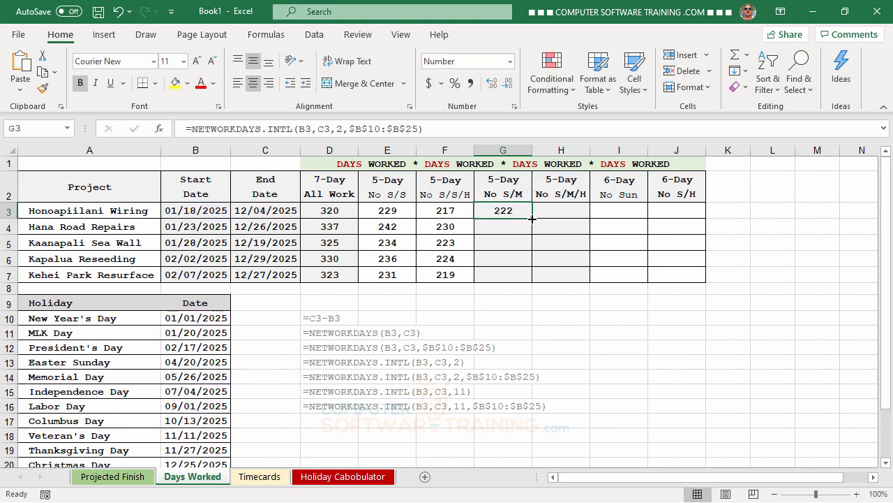
left_click_drag(535, 218, 535, 279)
left_click(585, 318)
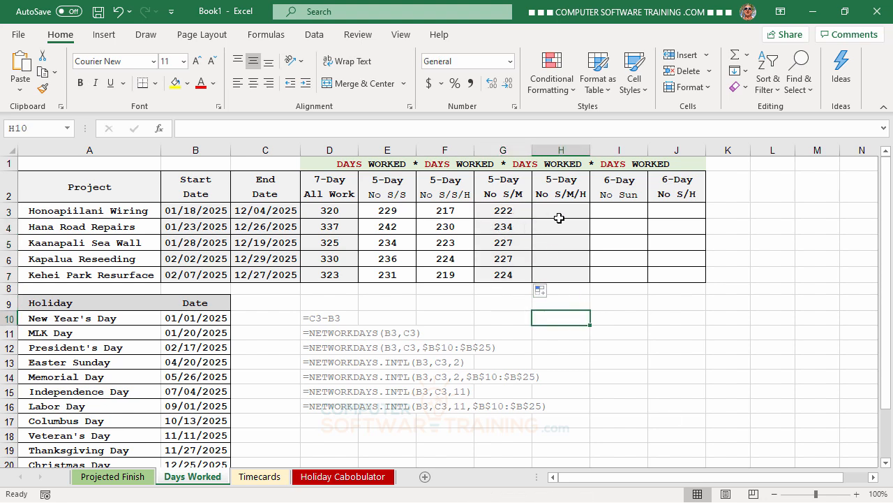
- Move the formulas in G3:G7 to H3:H7 under the 5-Day No S/M/H heading and check the formula in H3
left_click(503, 212)
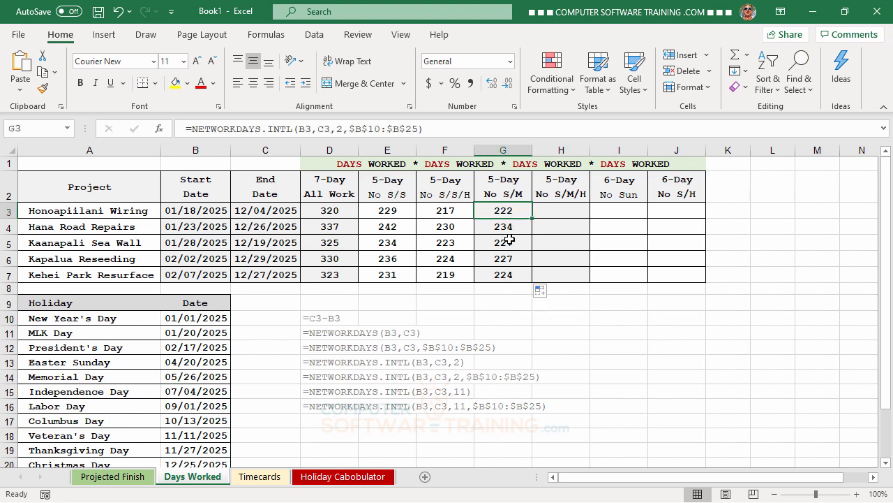
left_click_drag(510, 240, 514, 279)
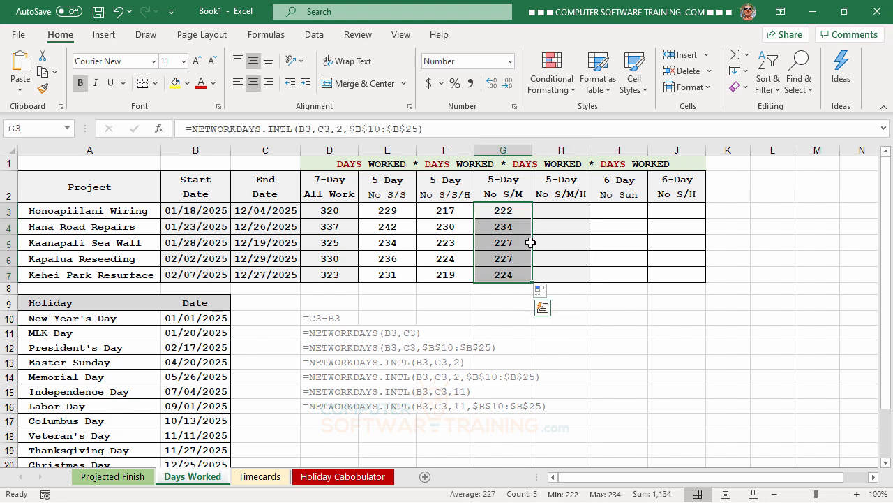
left_click_drag(531, 242, 549, 240)
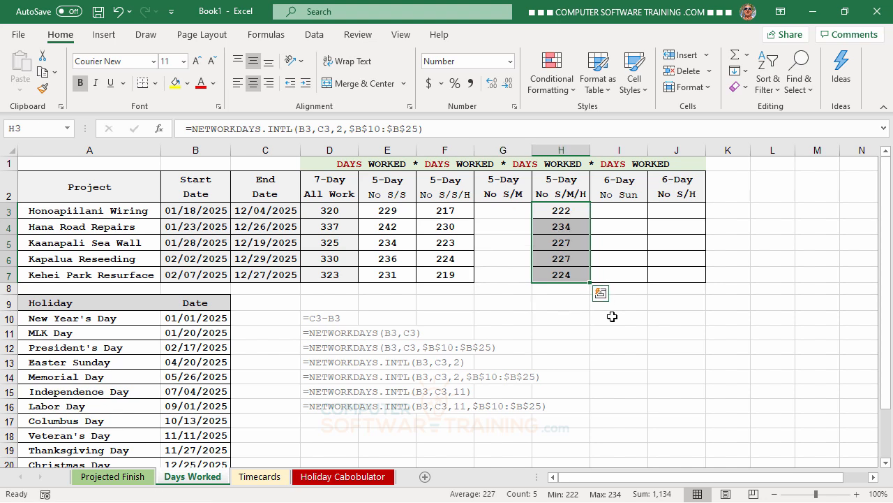
left_click(505, 211)
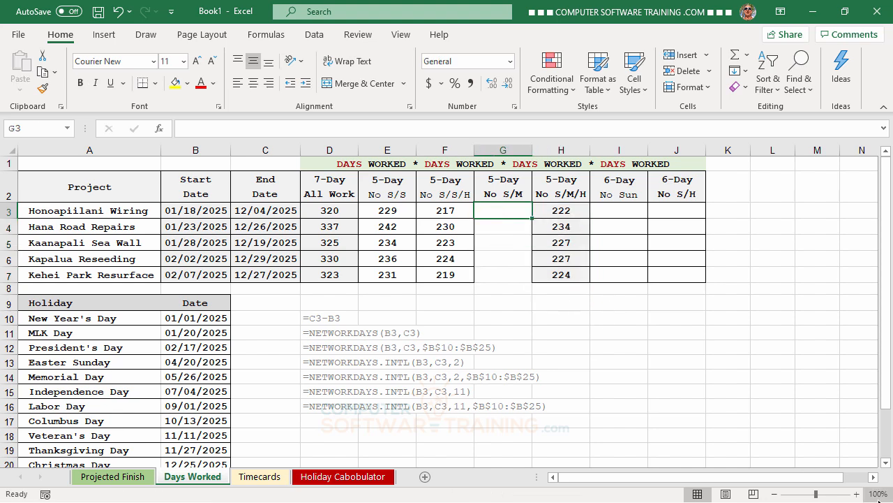
left_click(580, 209)
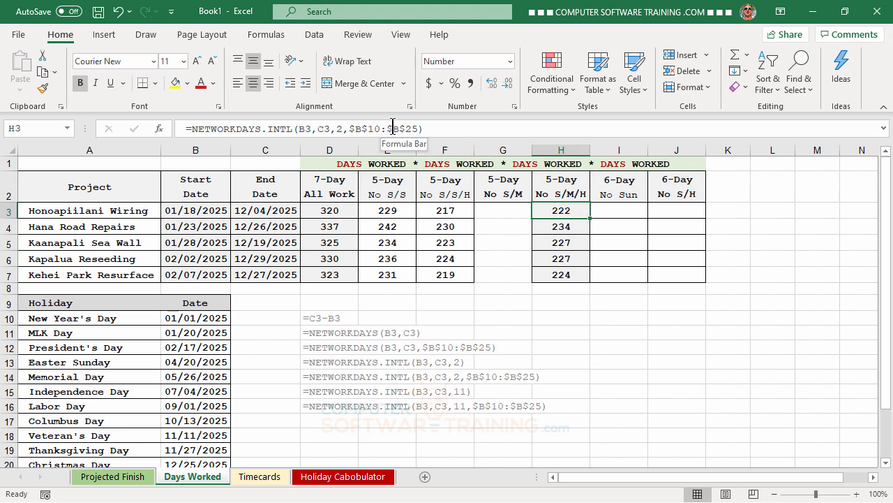
- Enter =NETWORKDAYS.INTL(B3,C3,2) in cell G3 under the 5-Day No S/M heading, using the Sunday, Monday weekend code
left_click(504, 211)
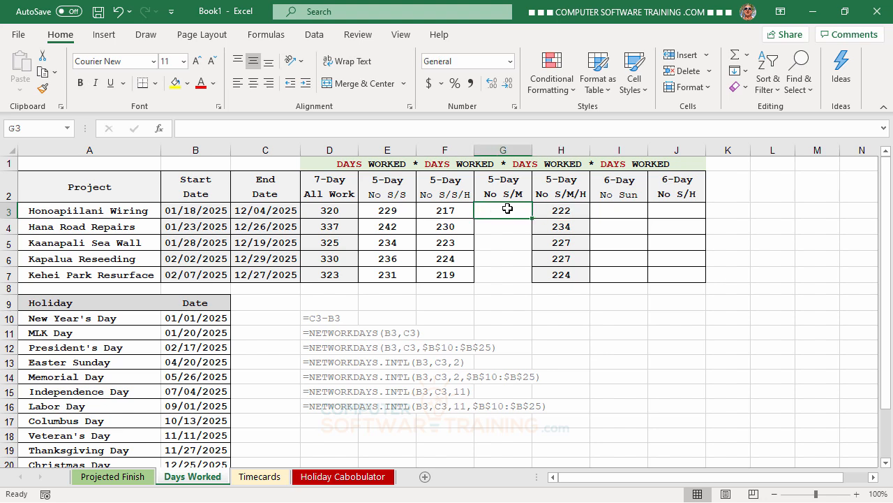
type("=net")
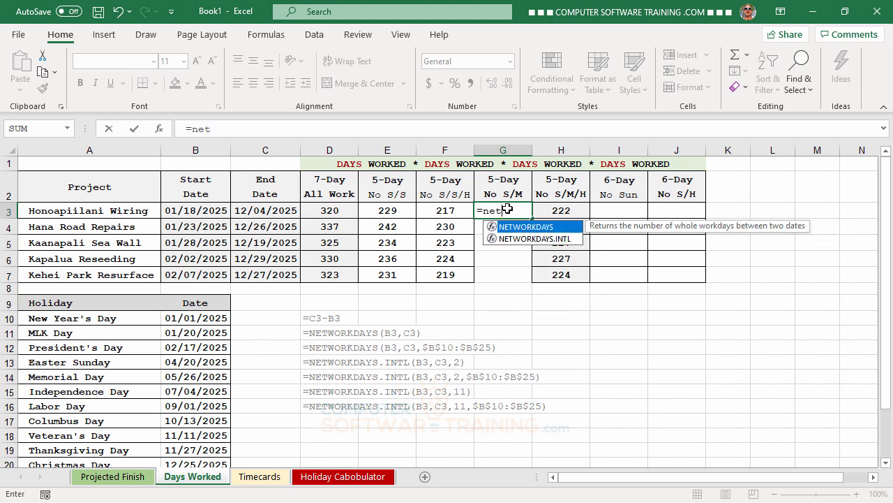
double_click(530, 238)
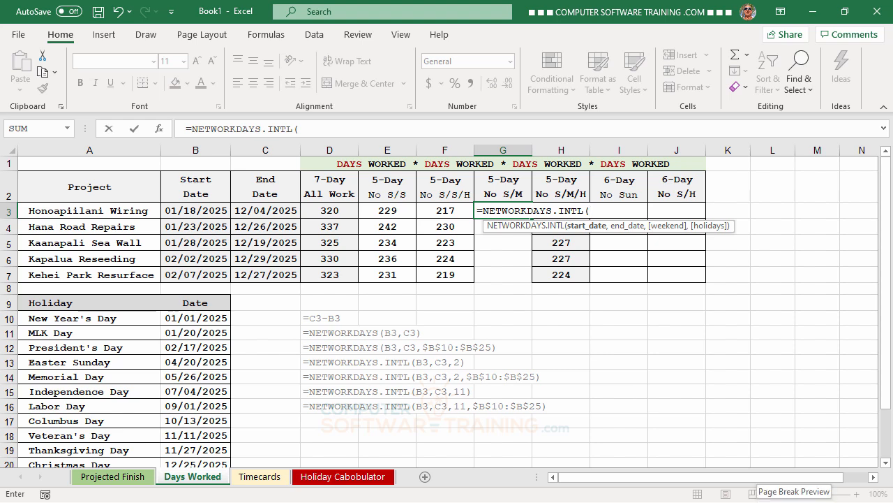
left_click(184, 208)
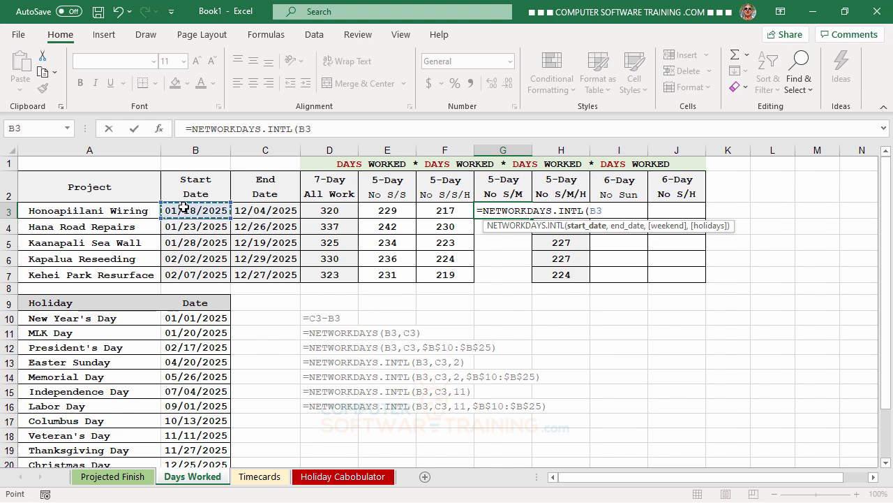
type(",")
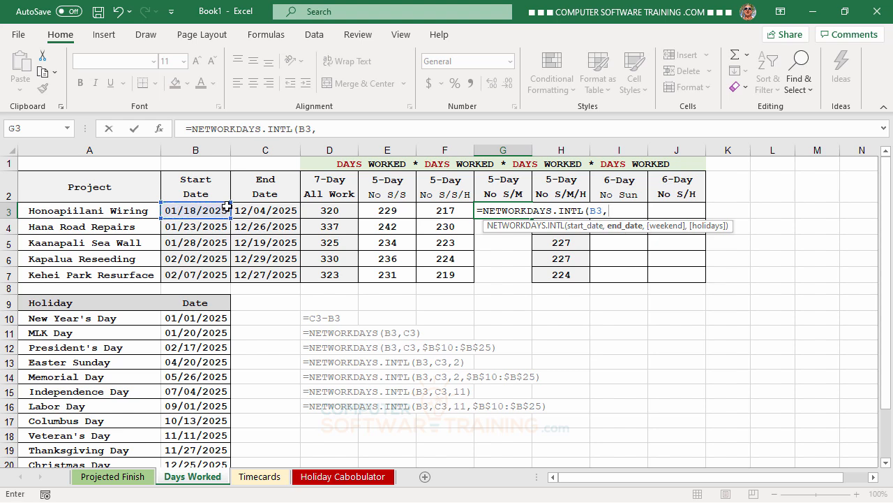
left_click(257, 211)
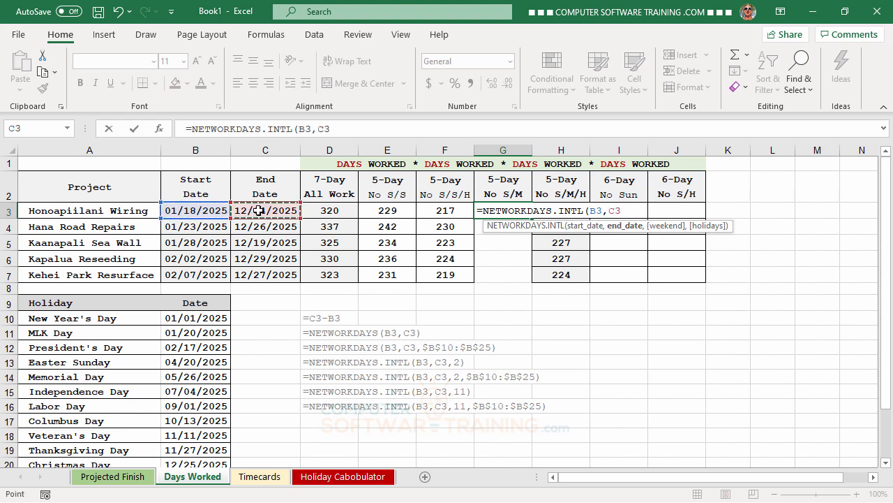
type(",2")
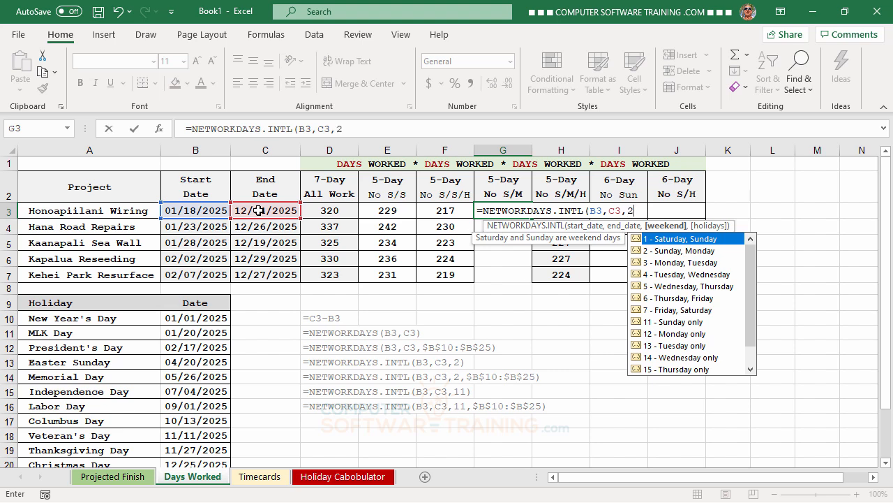
key("Return")
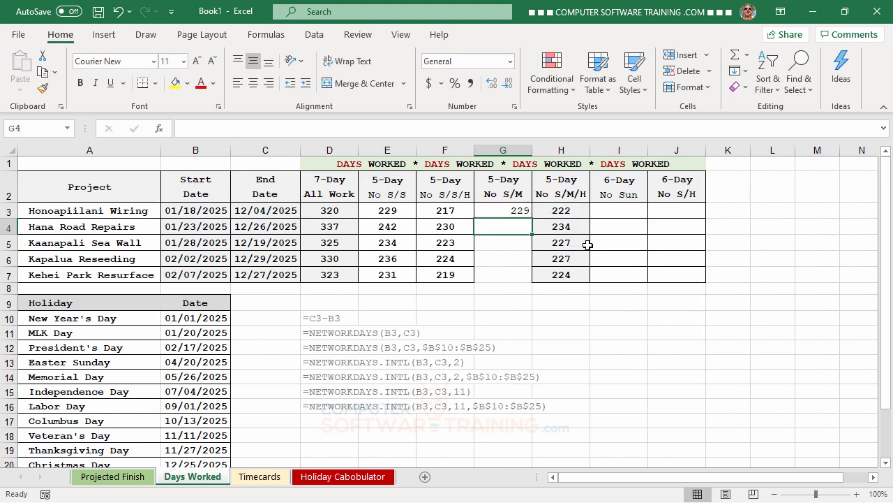
- Fill the G3 NETWORKDAYS.INTL formula without holidays down through G7
left_click(514, 210)
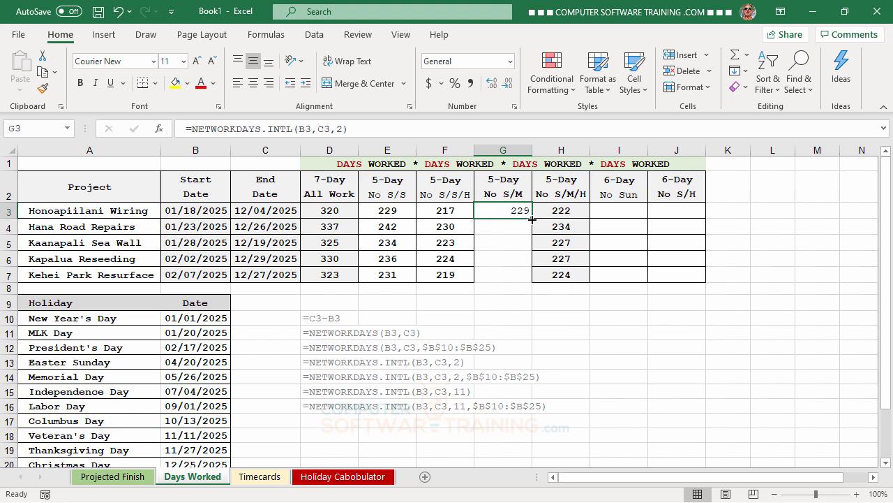
left_click_drag(532, 219, 538, 280)
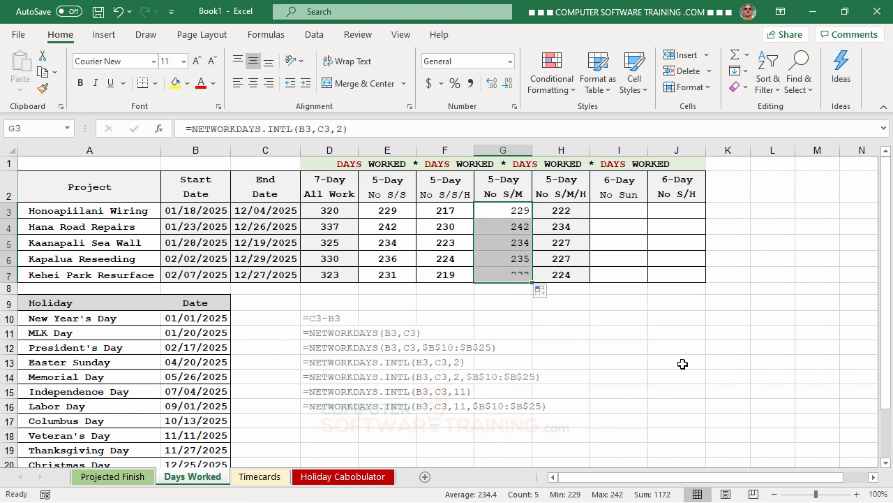
left_click(683, 364)
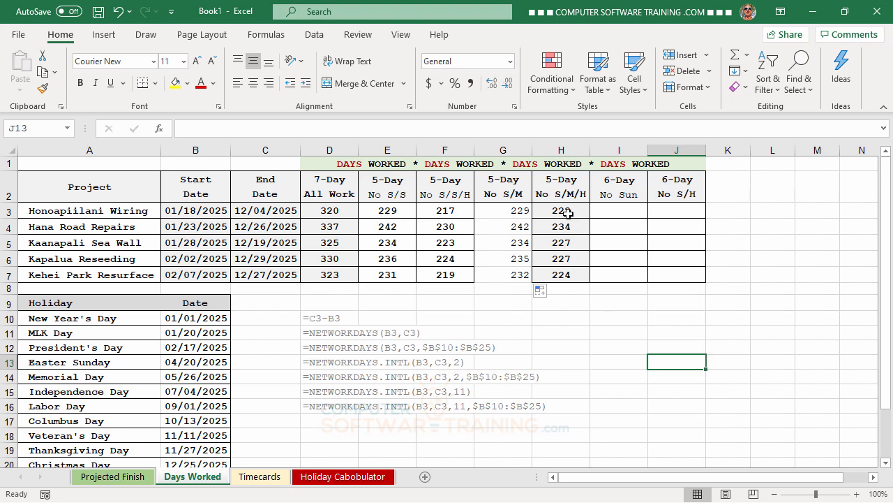
- Copy the formatting of H3:H7 onto G3:G7 with Format Painter
left_click_drag(561, 209, 556, 272)
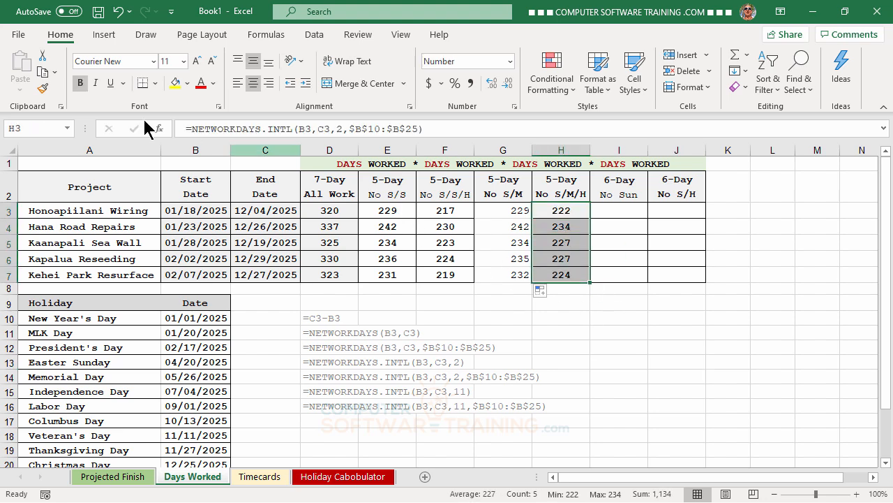
left_click(41, 91)
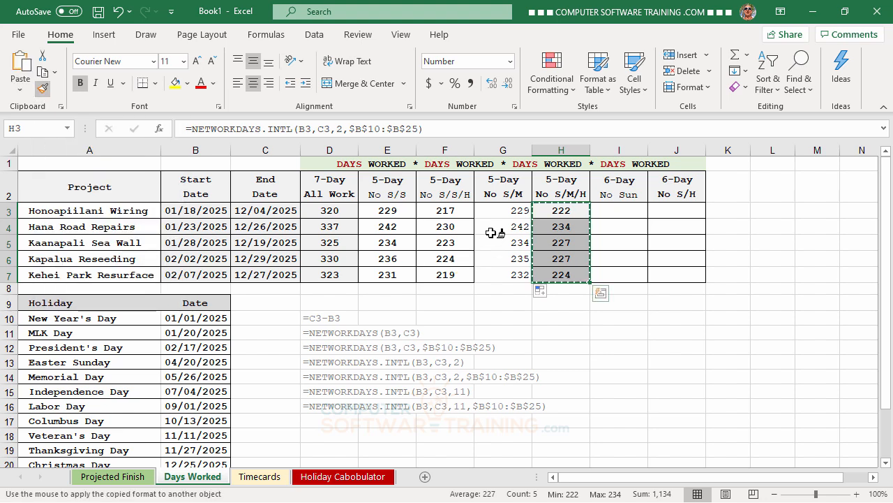
left_click(497, 212)
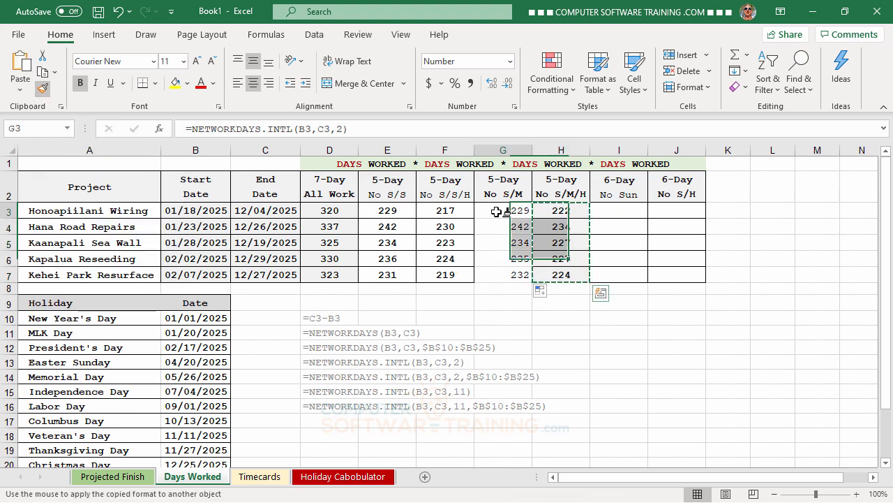
left_click(630, 323)
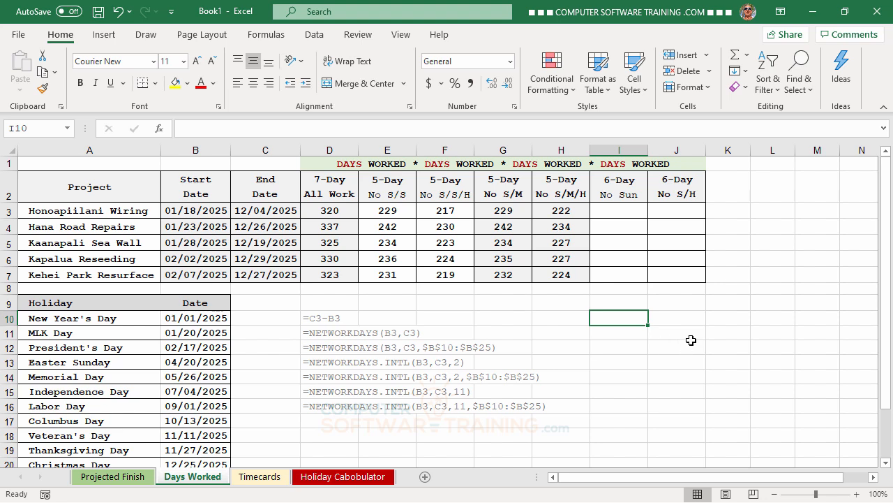
- Enter =NETWORKDAYS.INTL(B3,C3,11) in cell I3, using the Sunday only weekend code, and fill it down through I7
left_click(621, 207)
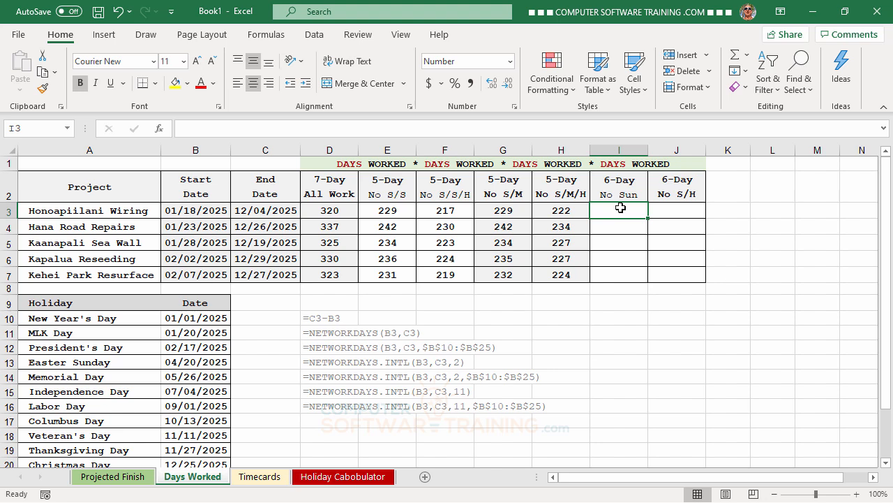
type("=")
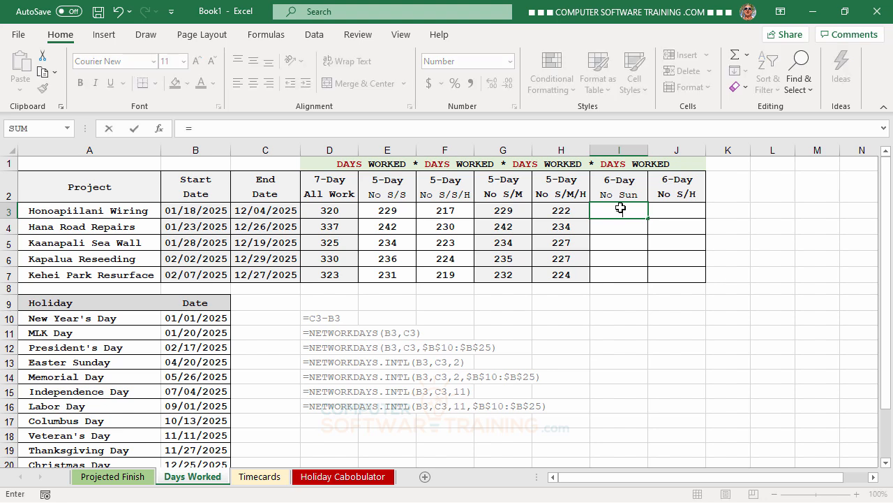
type("net")
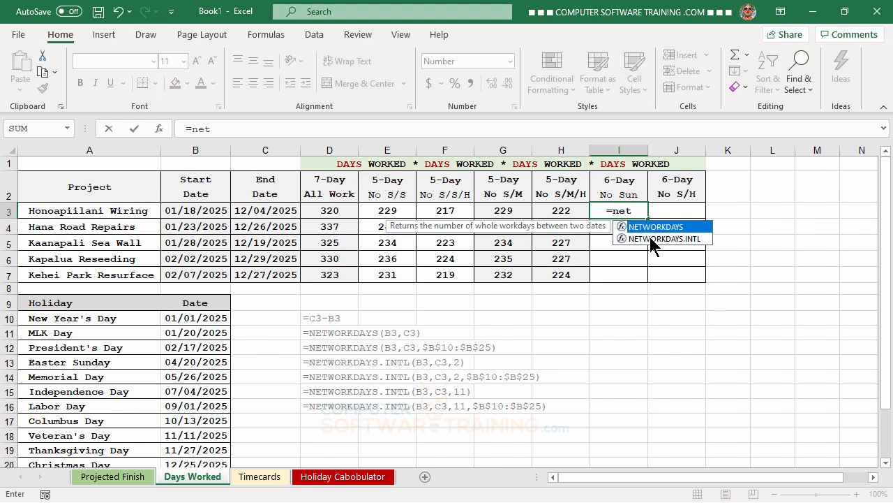
double_click(651, 239)
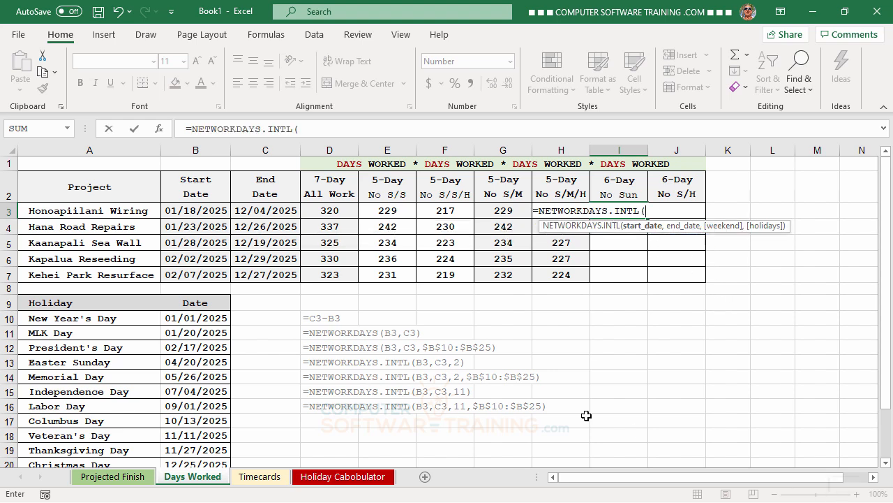
left_click(181, 211)
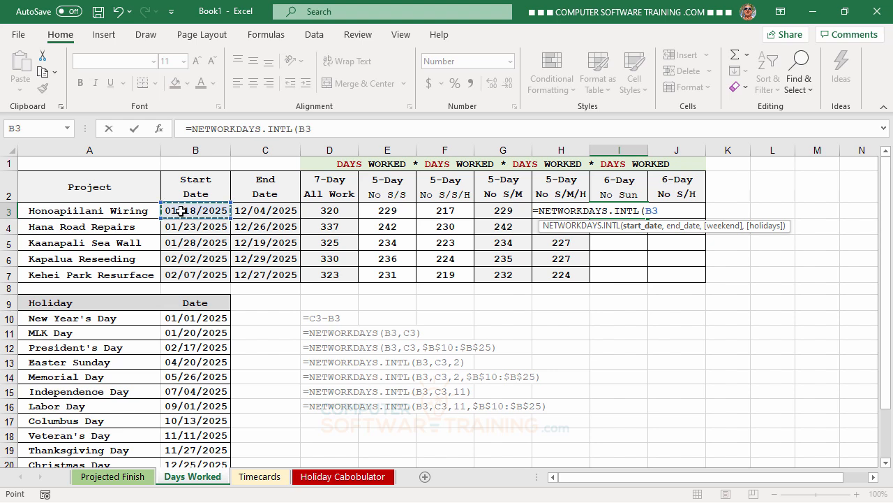
type(",")
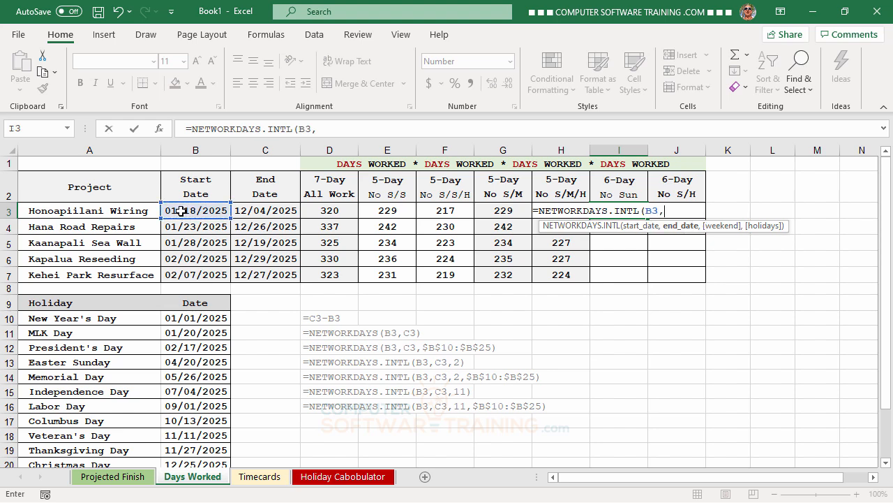
left_click(258, 211)
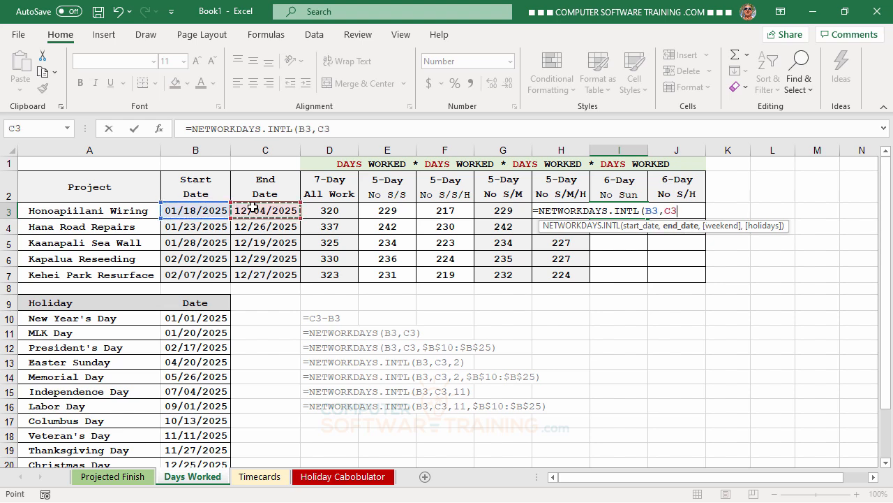
type(",")
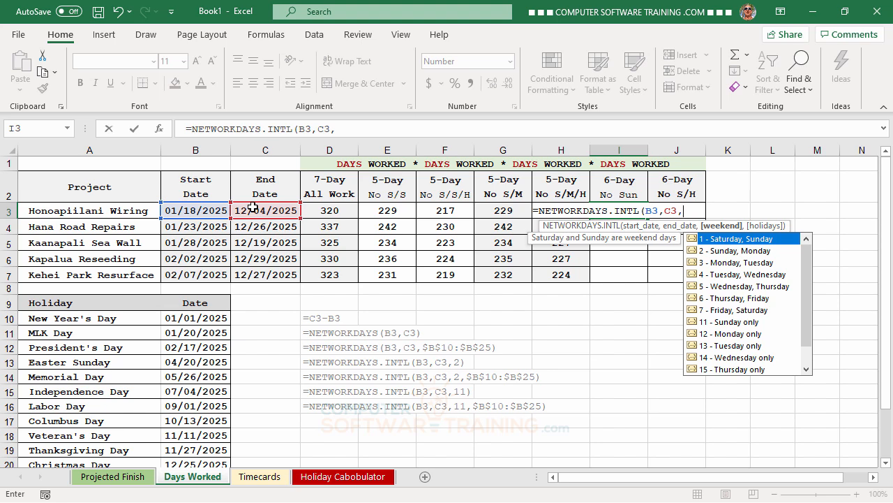
type("11")
key("Return")
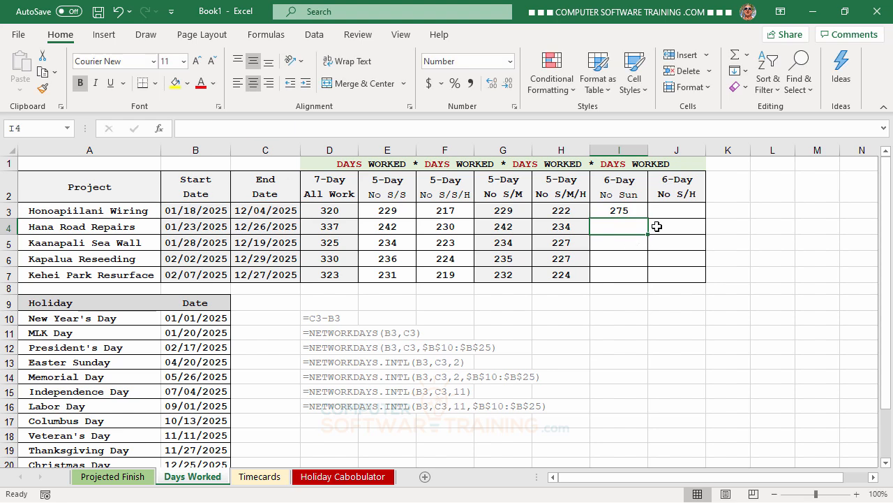
left_click(619, 210)
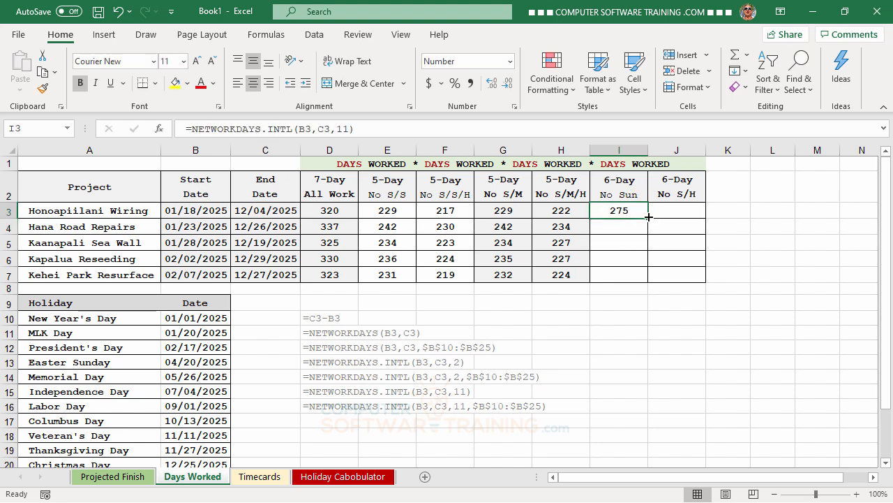
left_click_drag(649, 218, 648, 279)
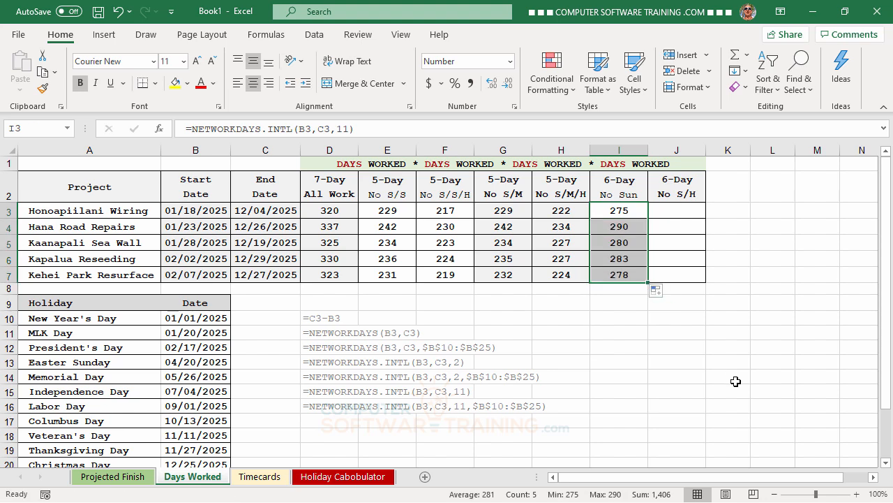
- Enter =NETWORKDAYS.INTL(B3,C3,11,$B$10:$B$25) in cell J3 under the 6-Day No S/H heading, using the Sunday only weekend code
left_click(682, 209)
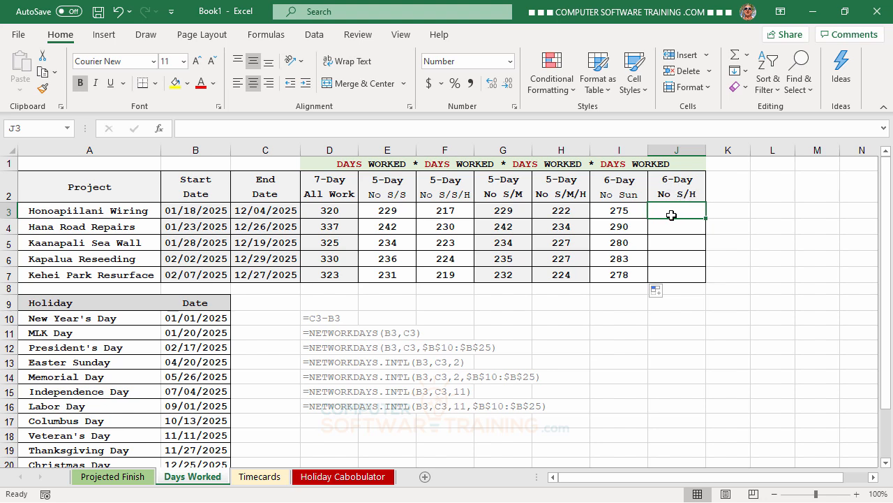
type("=net")
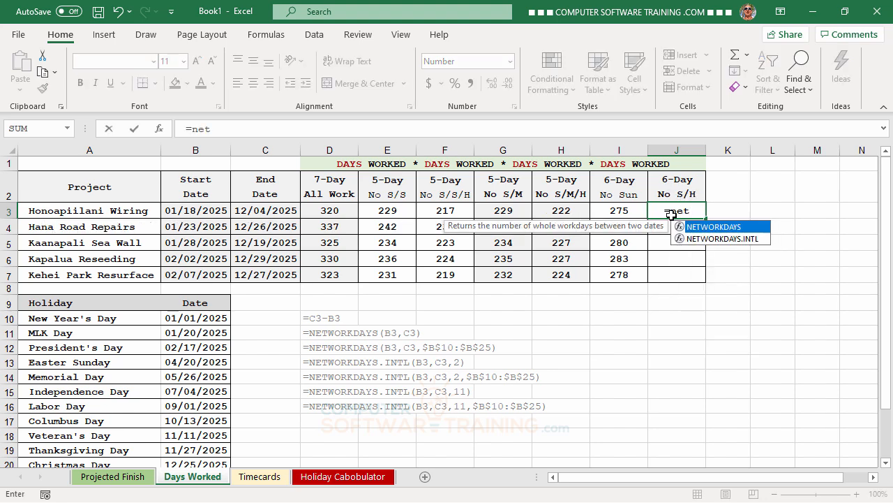
double_click(719, 238)
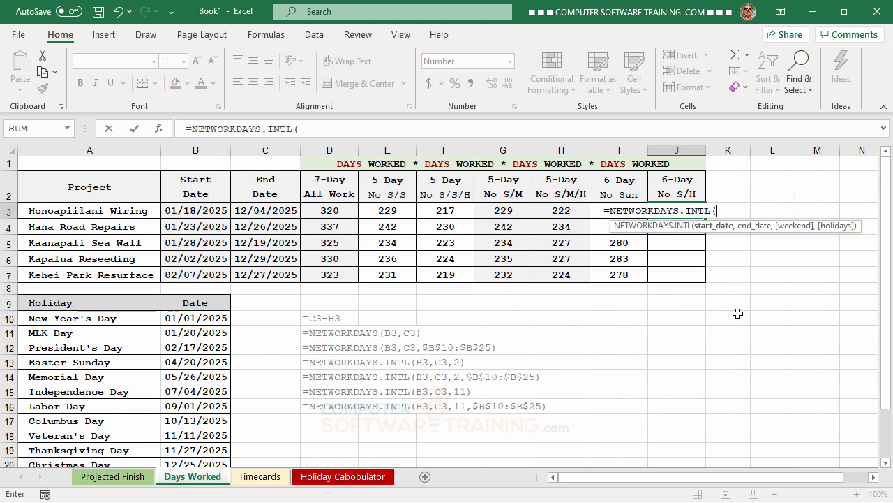
left_click(183, 211)
type(",")
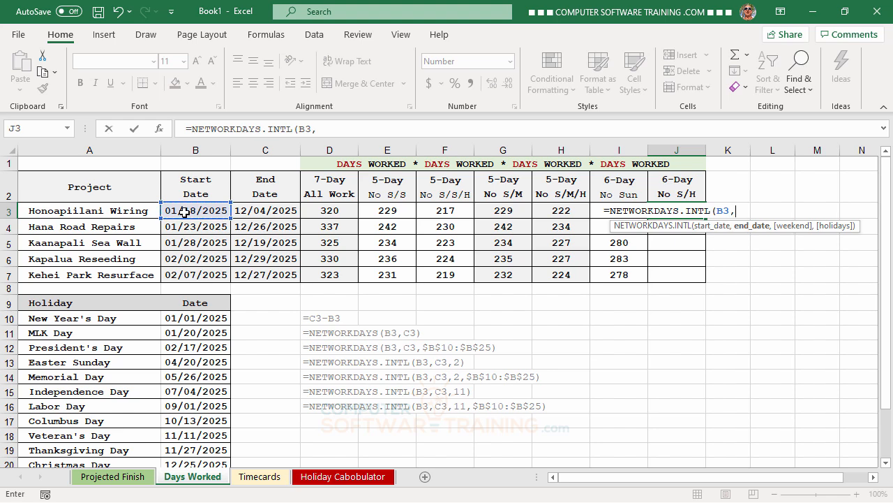
left_click(263, 207)
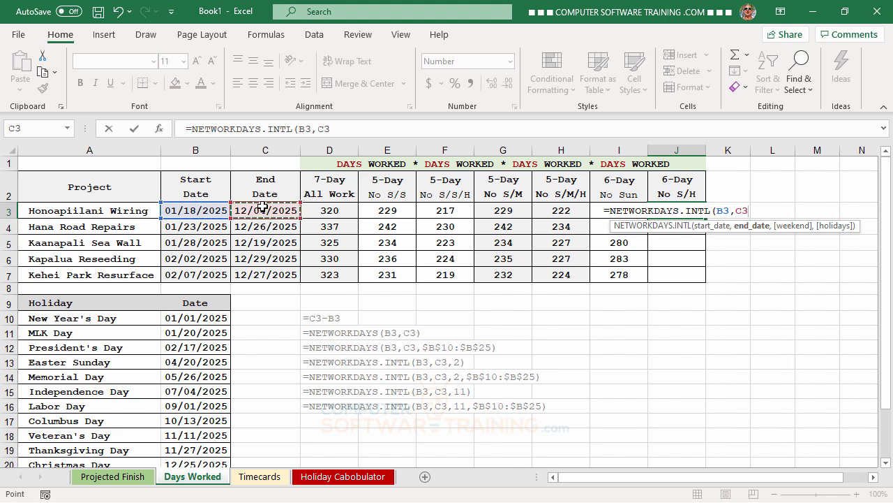
type(",")
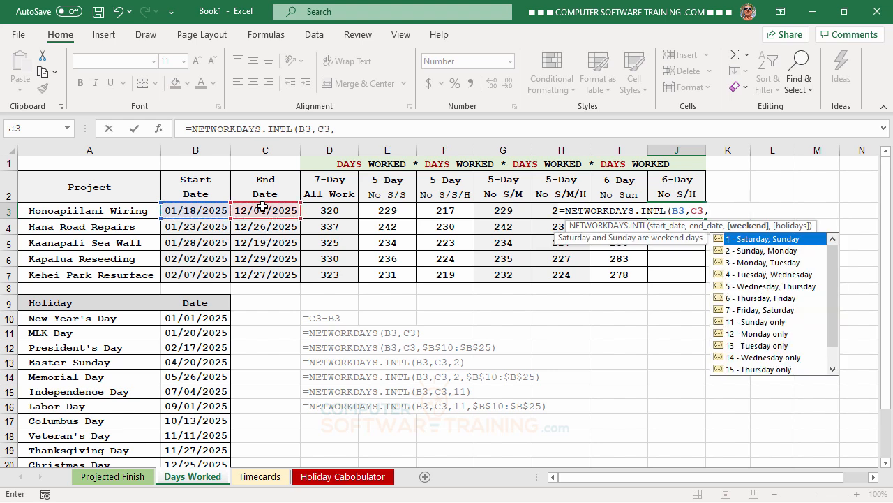
type("11,")
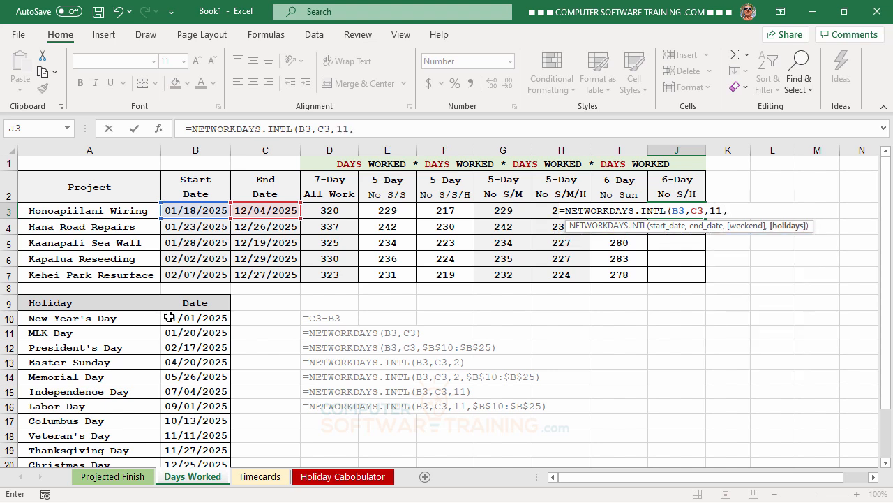
left_click_drag(174, 318, 187, 427)
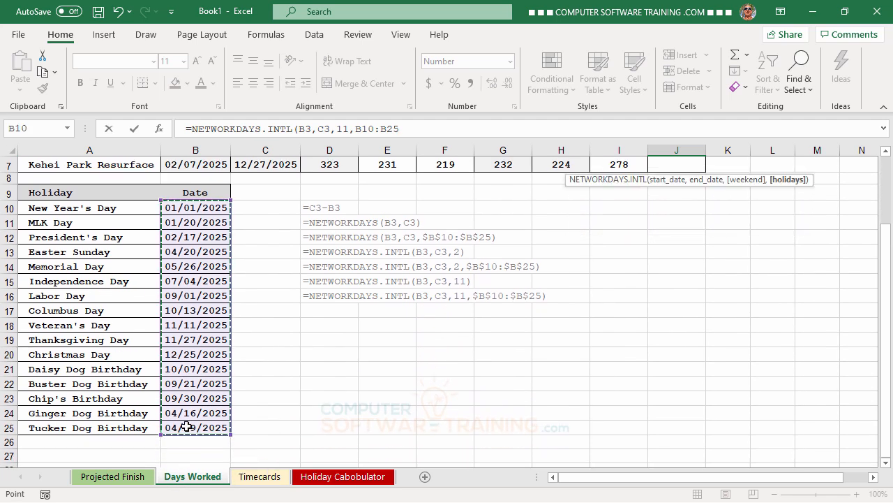
key("F4")
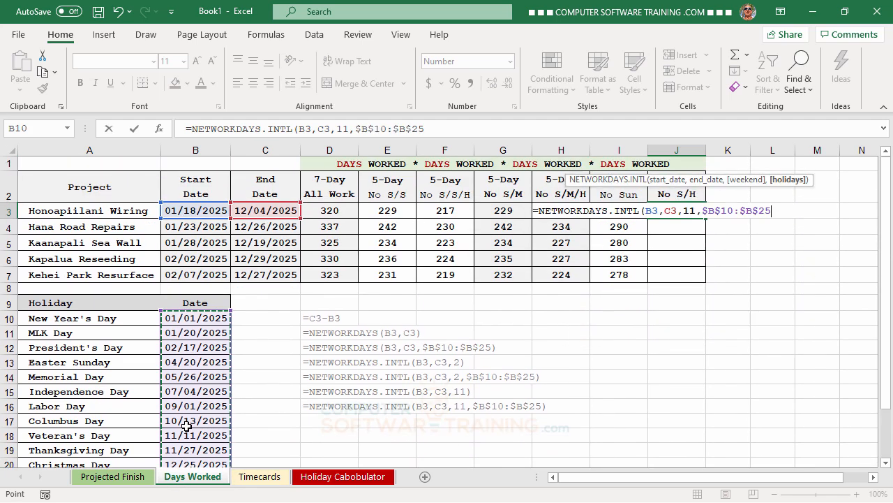
key("Return")
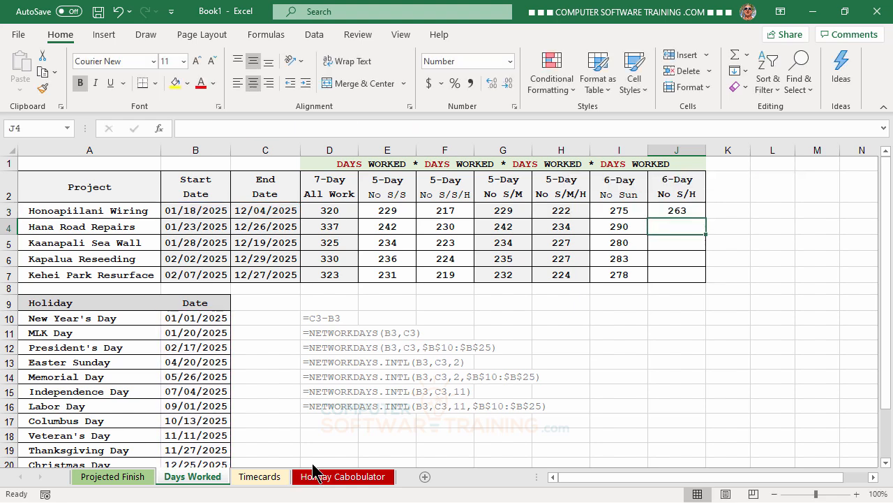
- Fill the J3 NETWORKDAYS.INTL formula with holidays down through J7
left_click(676, 210)
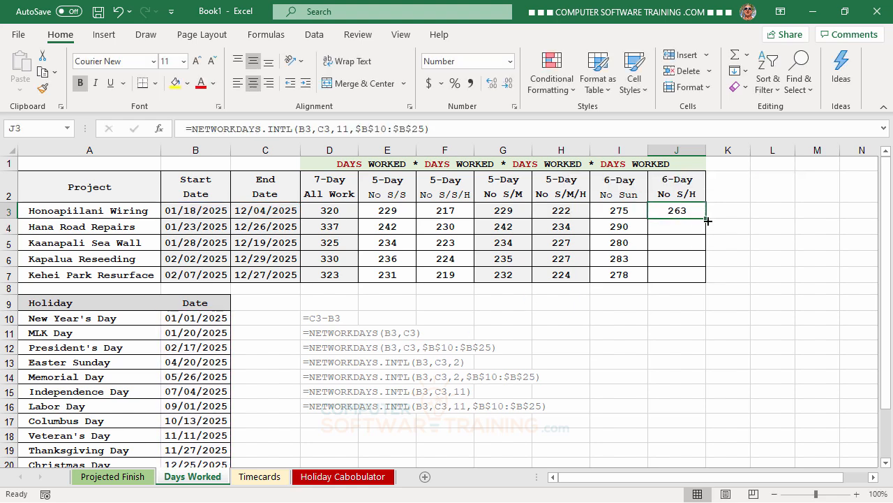
left_click_drag(706, 220, 707, 282)
left_click(700, 376)
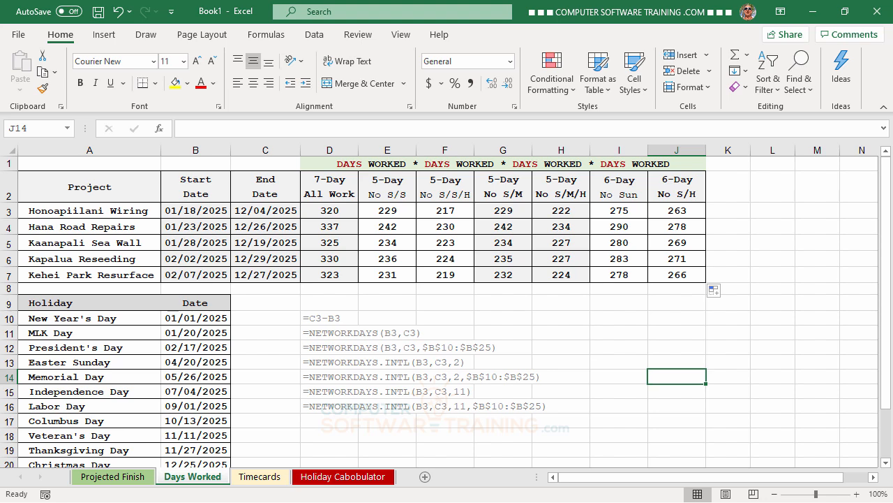
- On the Timecards sheet, enter =NETWORKDAYS(B3,C3,$B$12:$B$27)*8 in cell D3 under Total and fill it down through D9
left_click(275, 480)
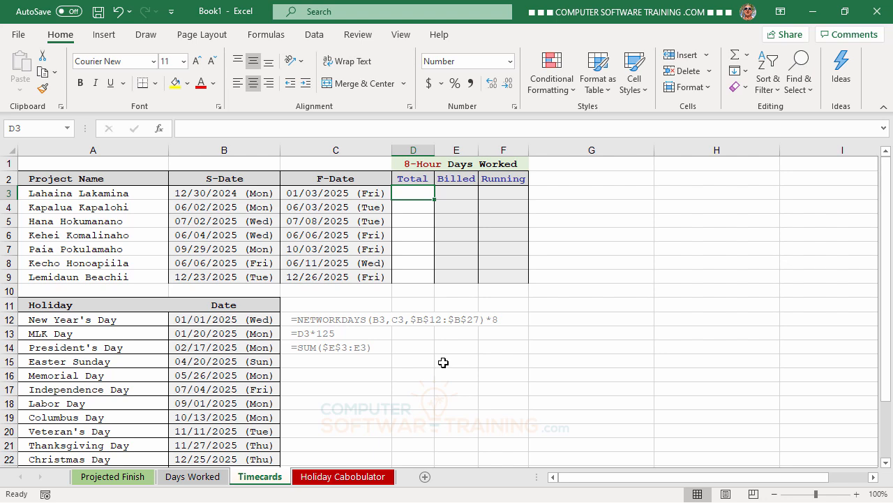
type("=")
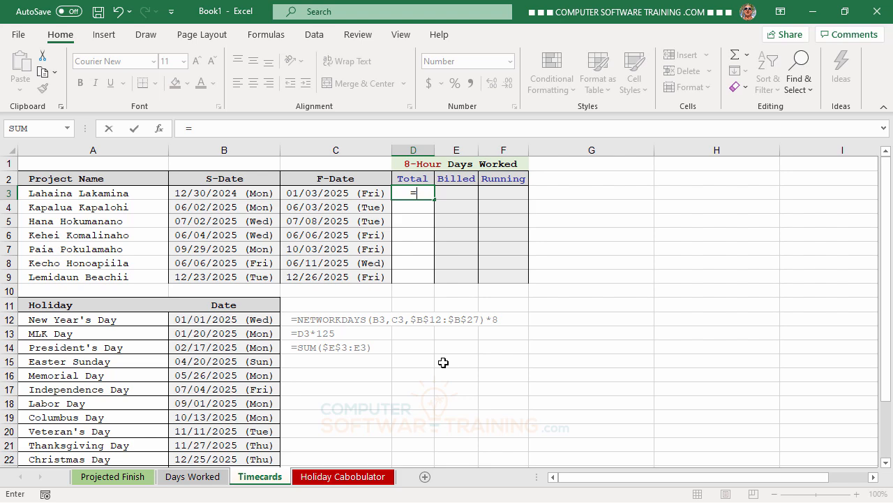
type("net")
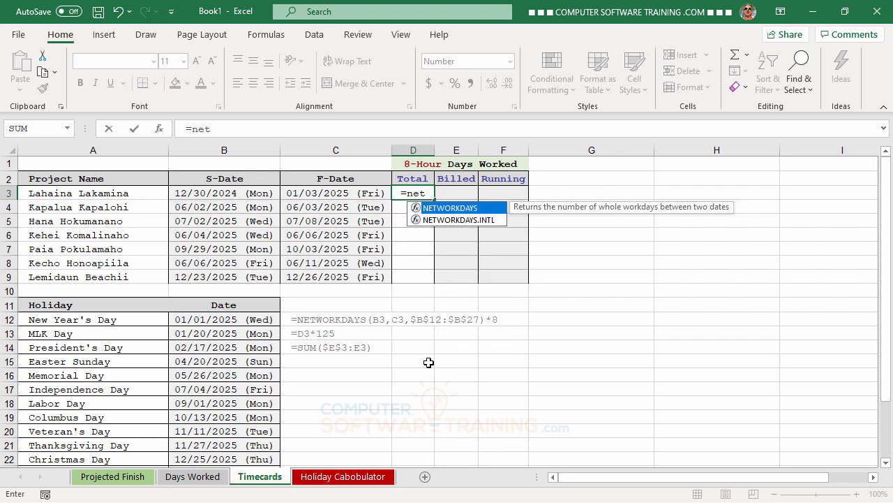
double_click(416, 208)
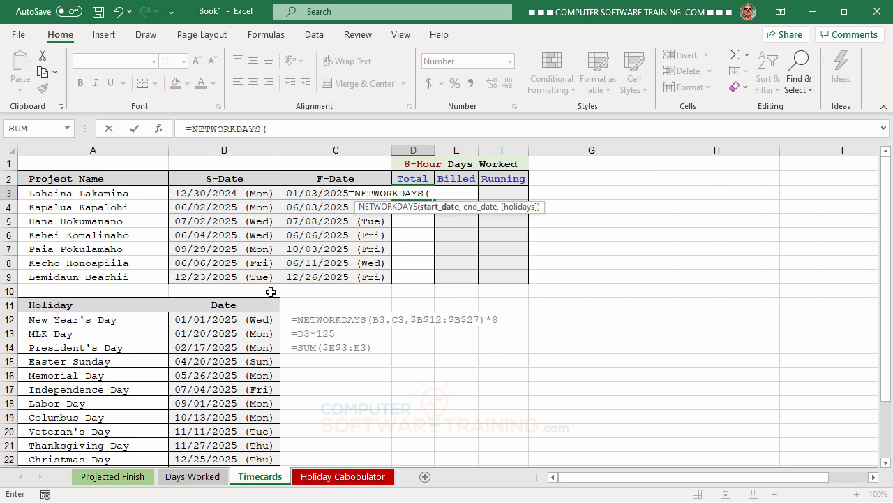
left_click(197, 193)
type(",")
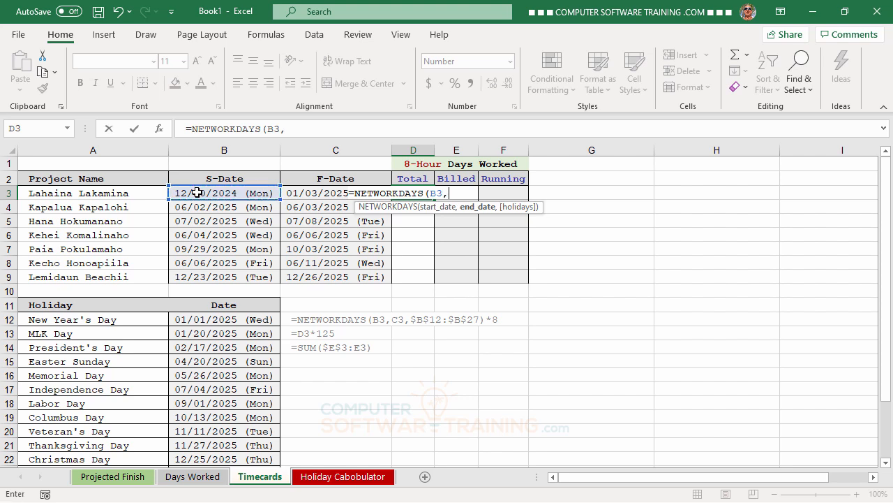
left_click(308, 194)
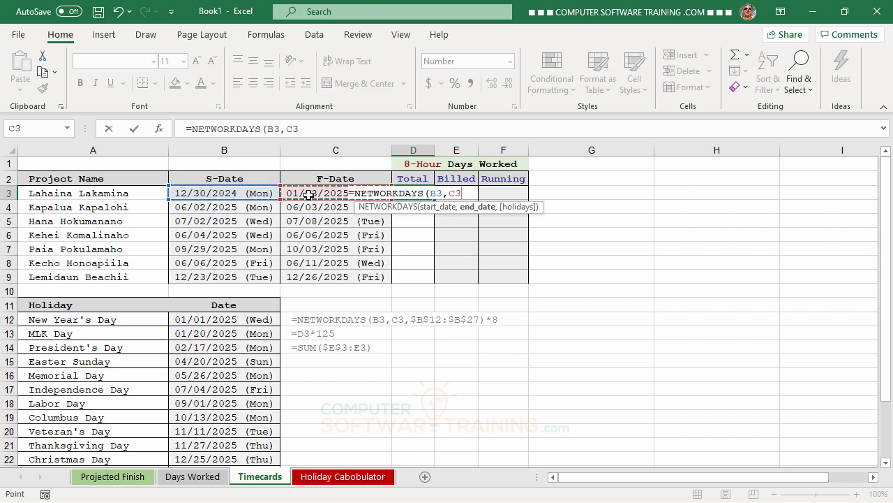
type(",")
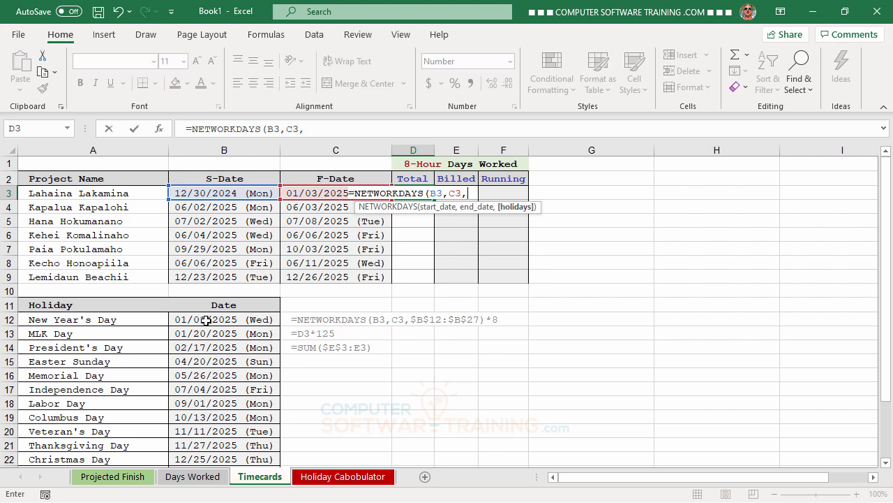
left_click_drag(206, 319, 201, 435)
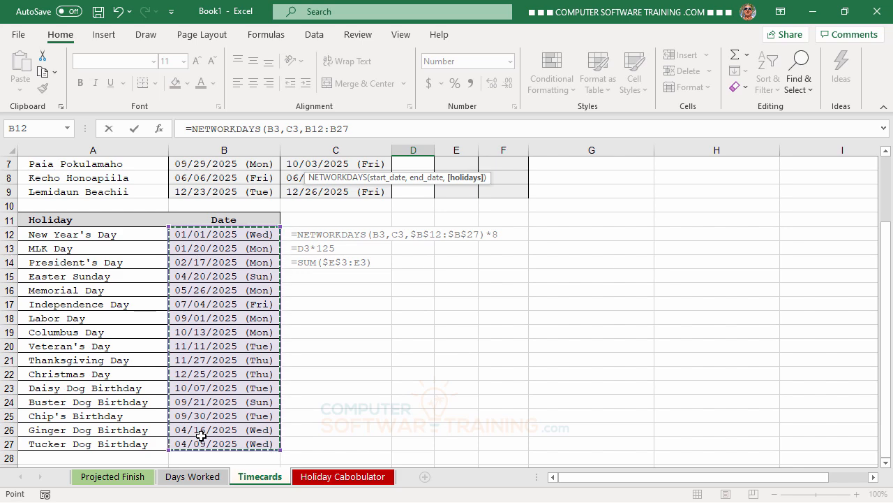
key("F4")
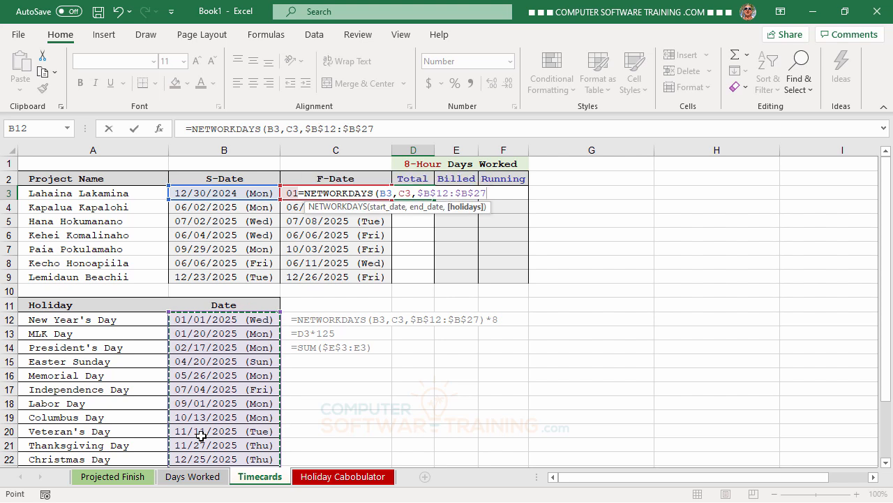
type(")*")
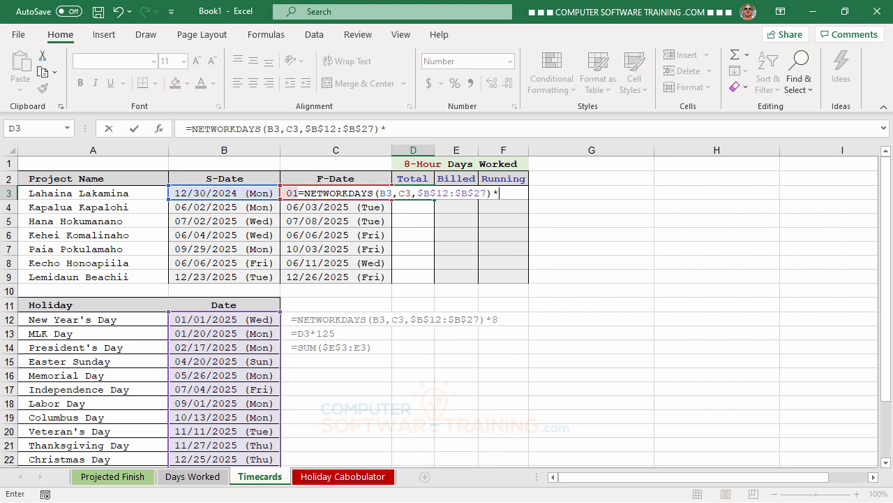
type("8")
key("Return")
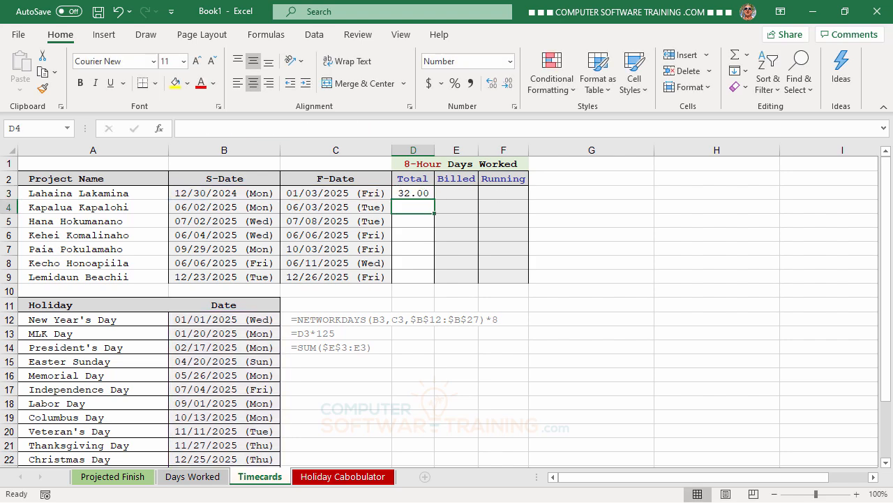
left_click(416, 194)
left_click_drag(434, 201, 431, 279)
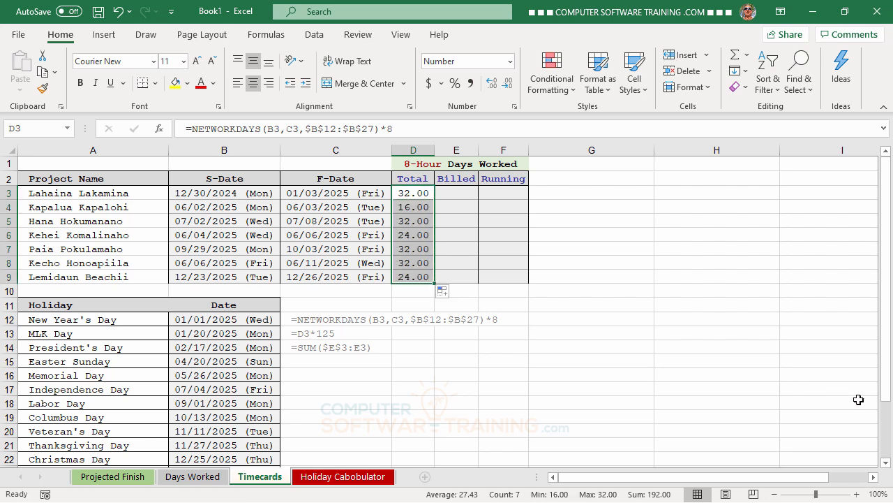
- Enter =D3*125 in cell E3 under the Billed heading and fill it down through E9
left_click(458, 193)
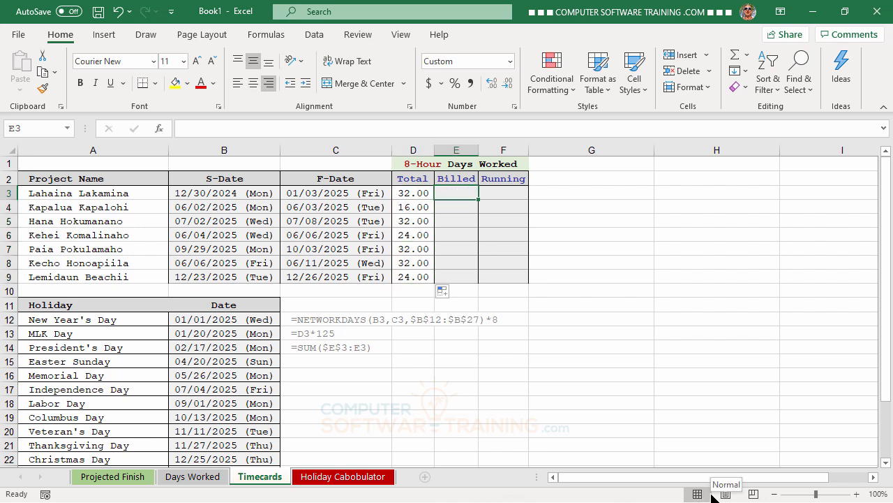
type("=")
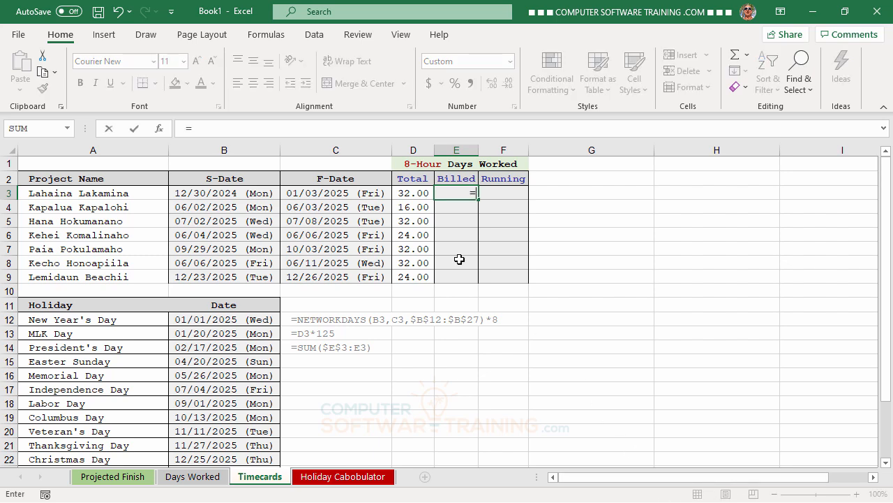
left_click(414, 192)
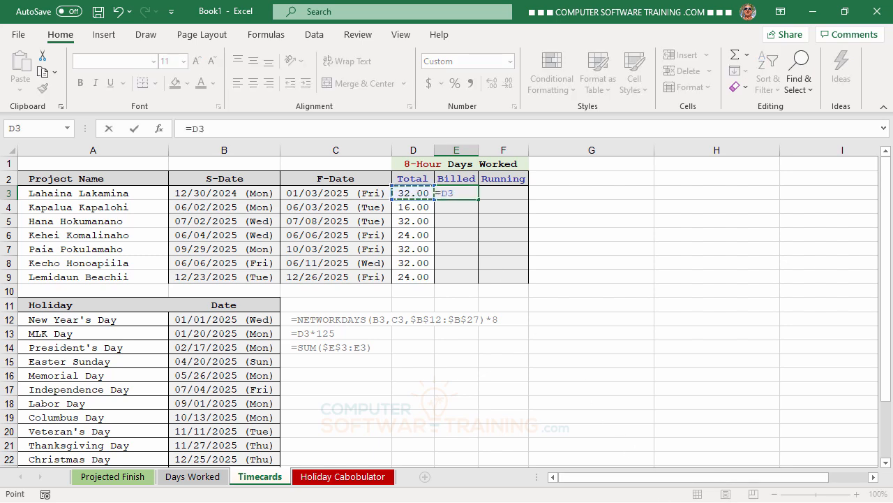
type("*125")
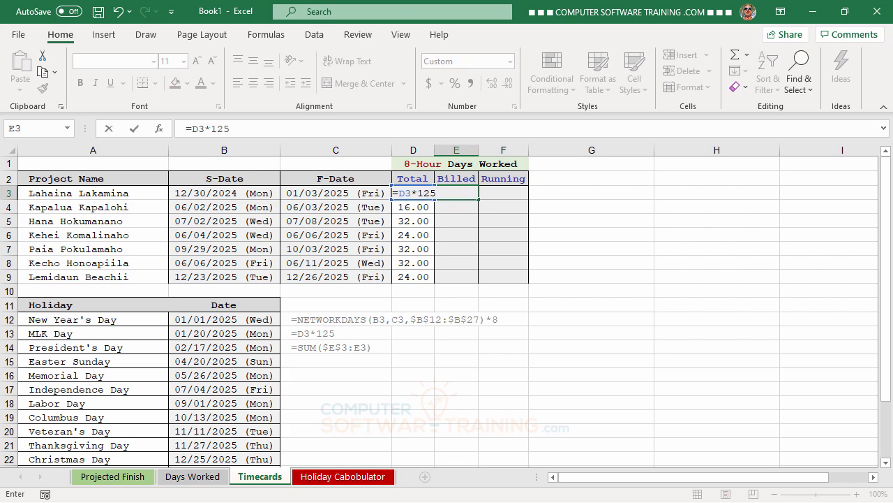
key("Return")
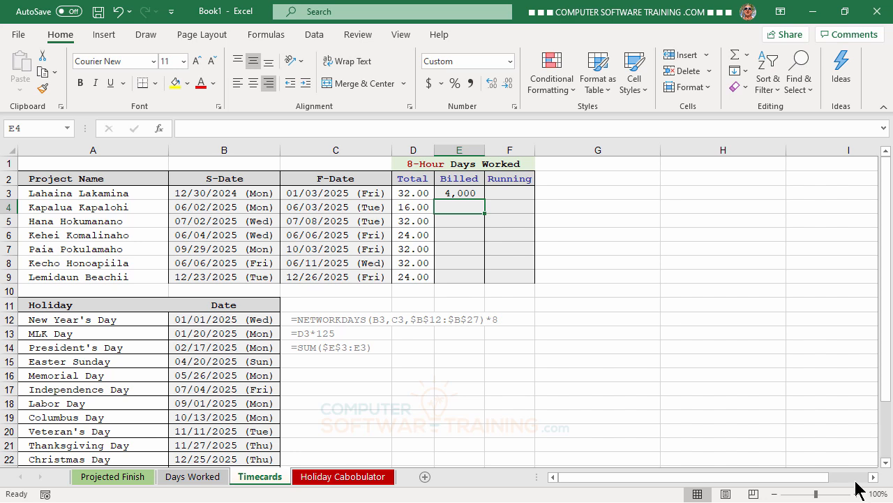
left_click(457, 192)
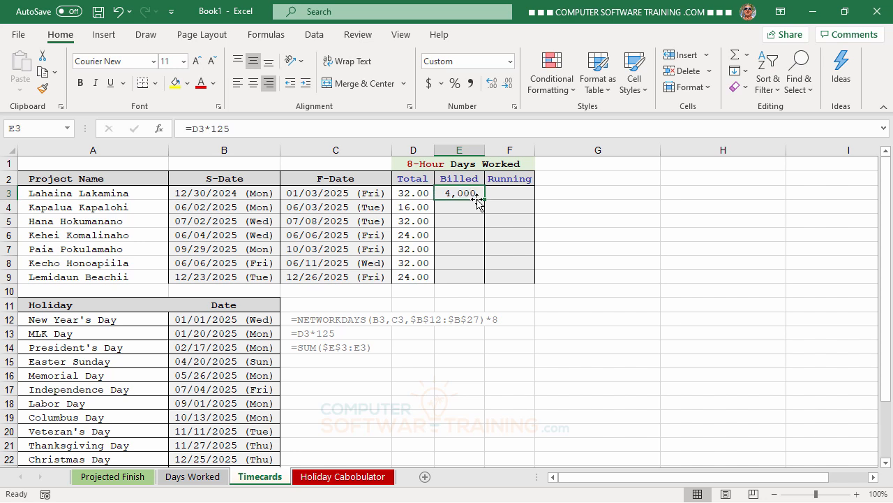
double_click(484, 200)
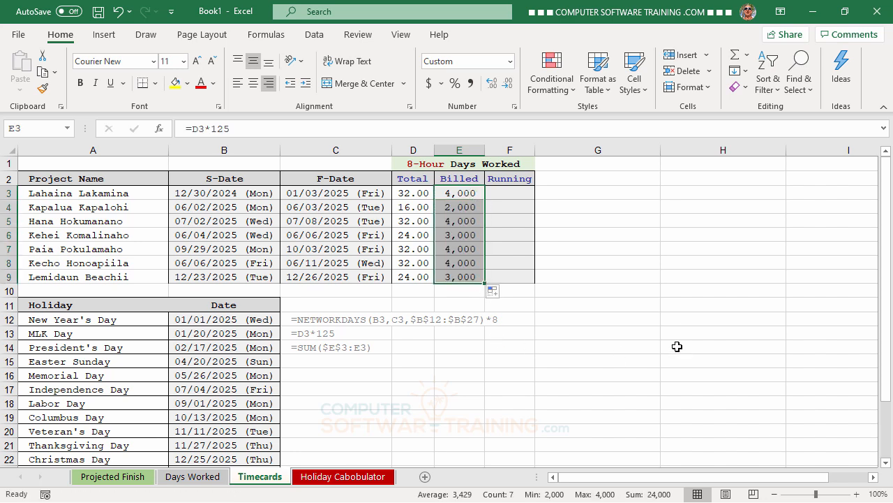
left_click(628, 322)
- Enter =SUM($E$3:E3) in cell F3 under the Running heading, with the range's first reference absolute
left_click(497, 192)
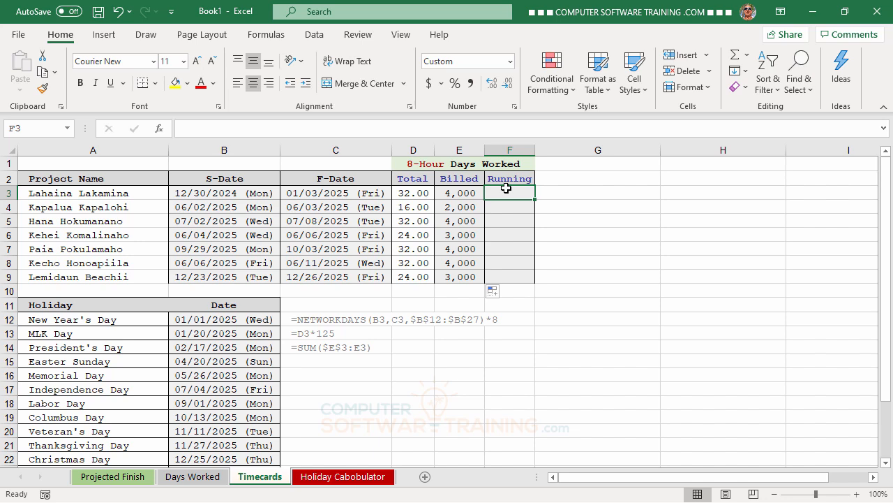
type("=")
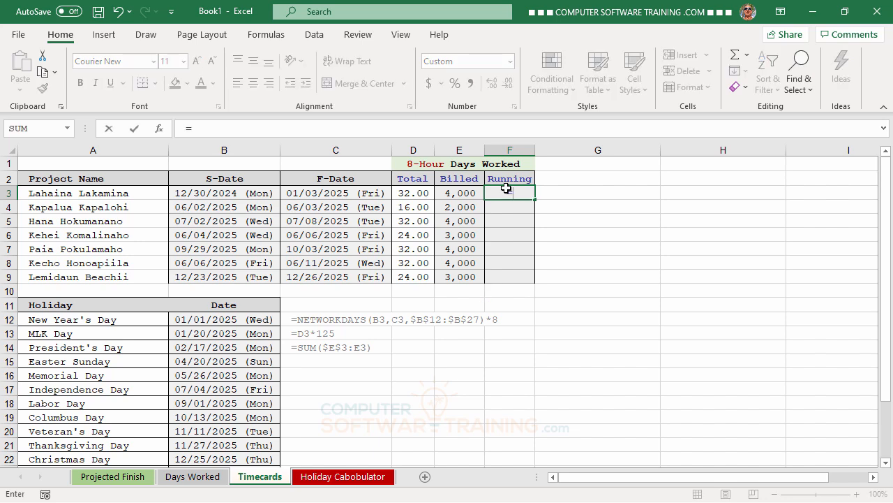
type("sum")
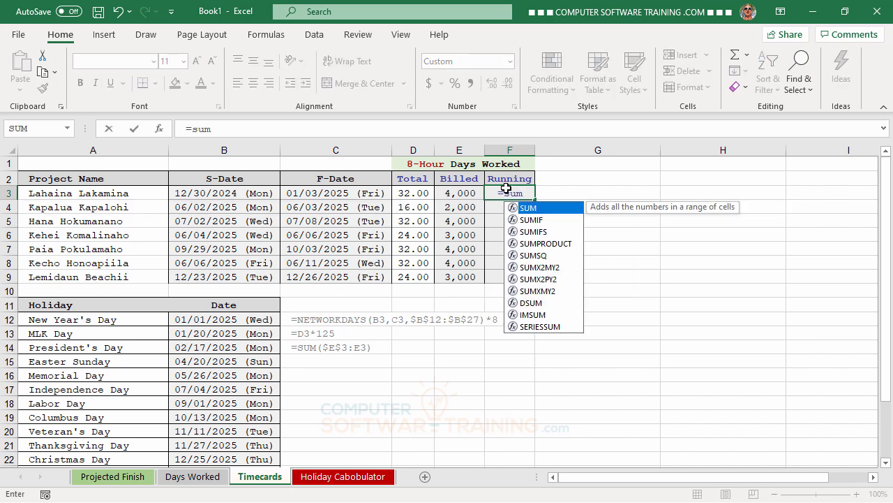
type("(")
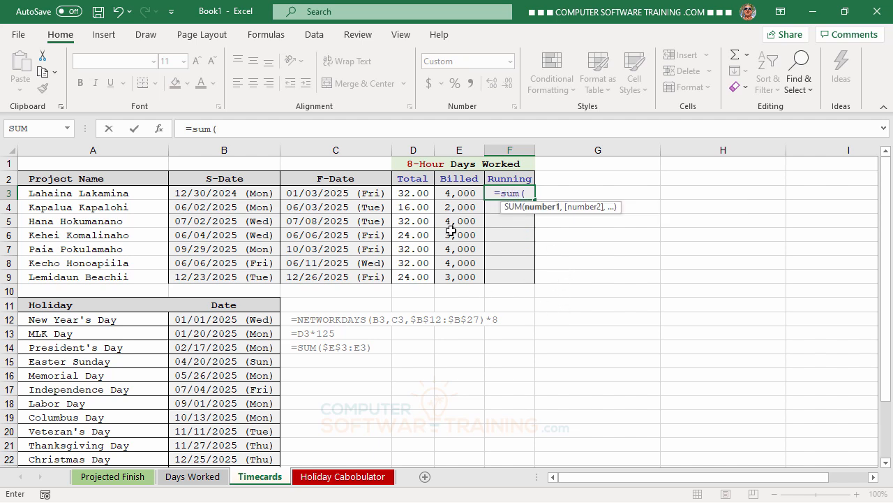
left_click(460, 193)
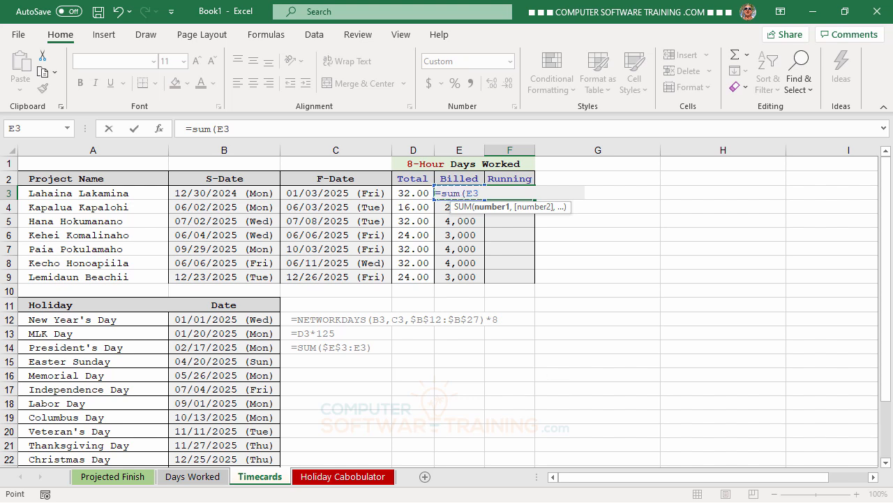
key("F8")
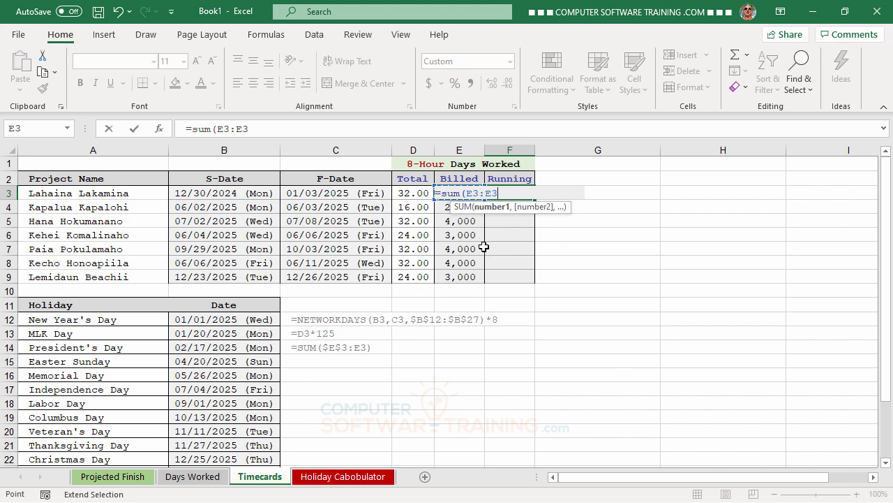
left_click(470, 194)
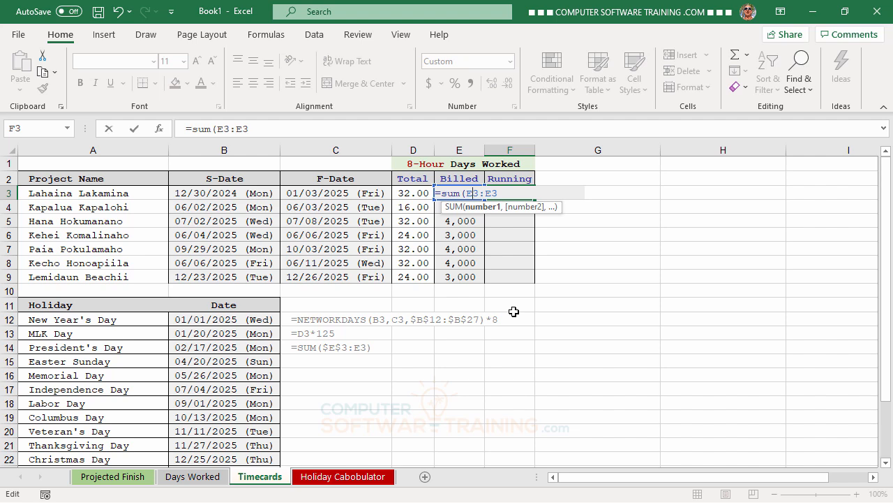
key("F4")
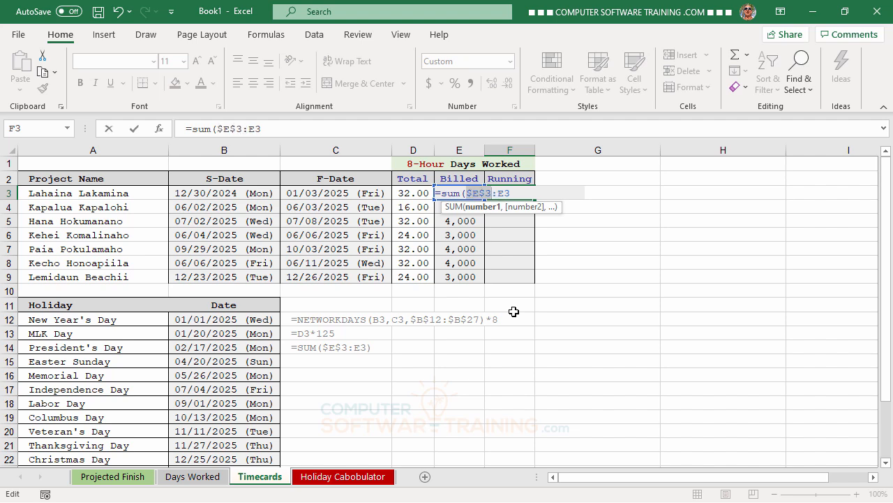
key("Return")
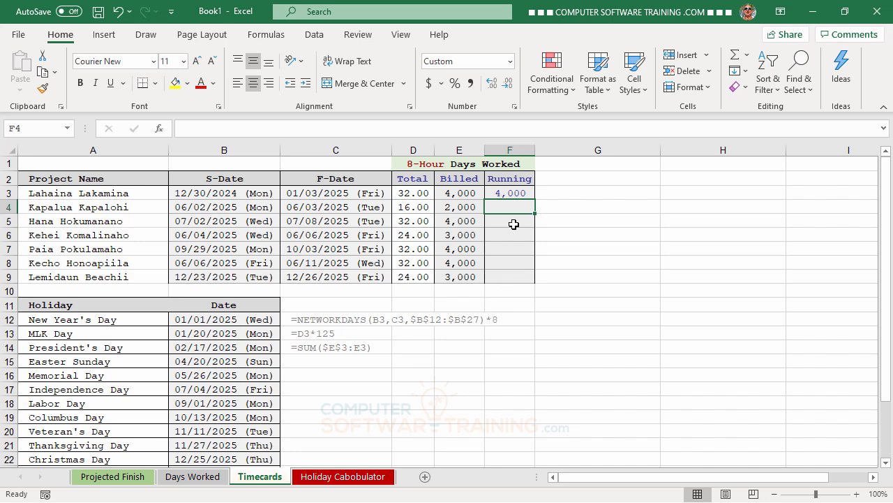
- Fill the F3 running total formula down through F9 and autofit the width of column F
left_click(513, 194)
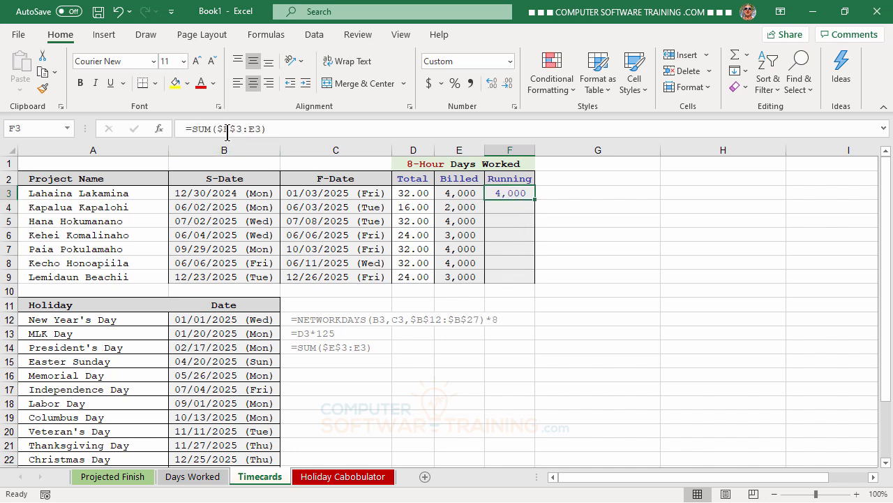
left_click_drag(535, 200, 530, 283)
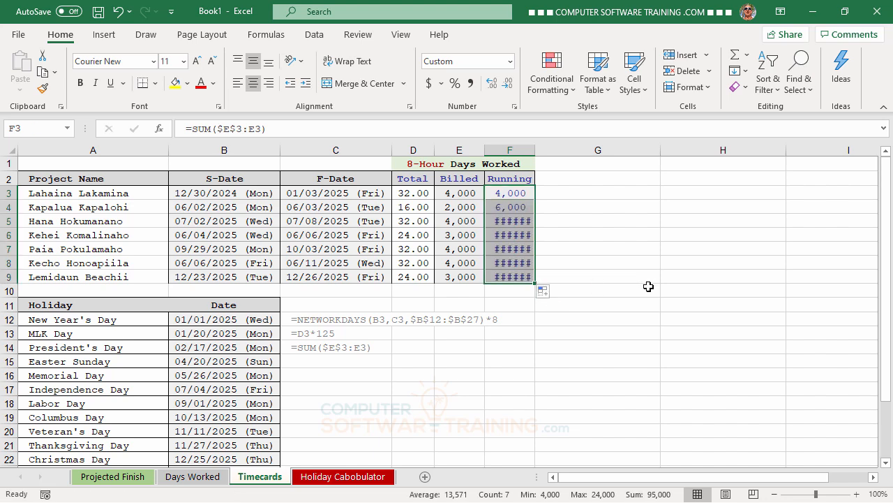
double_click(534, 150)
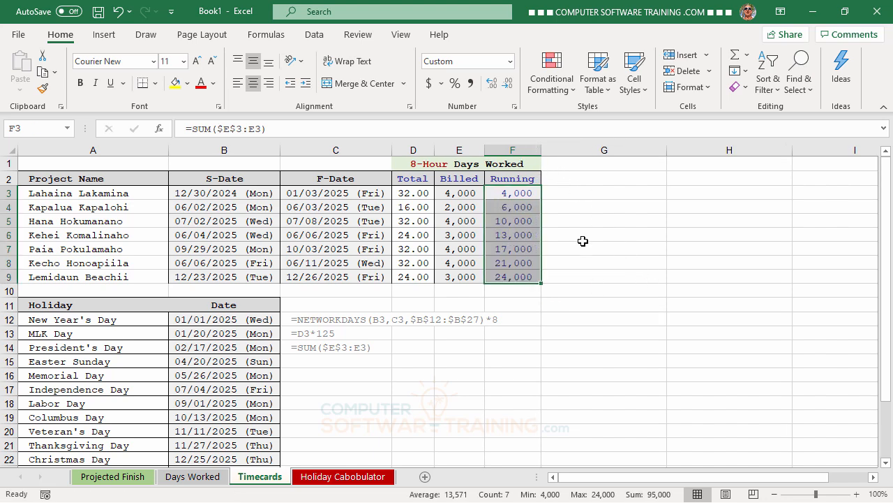
left_click(614, 303)
- Examine the running total formulas in cells F3 through F9 to see how the summed range expands row by row
left_click(515, 196)
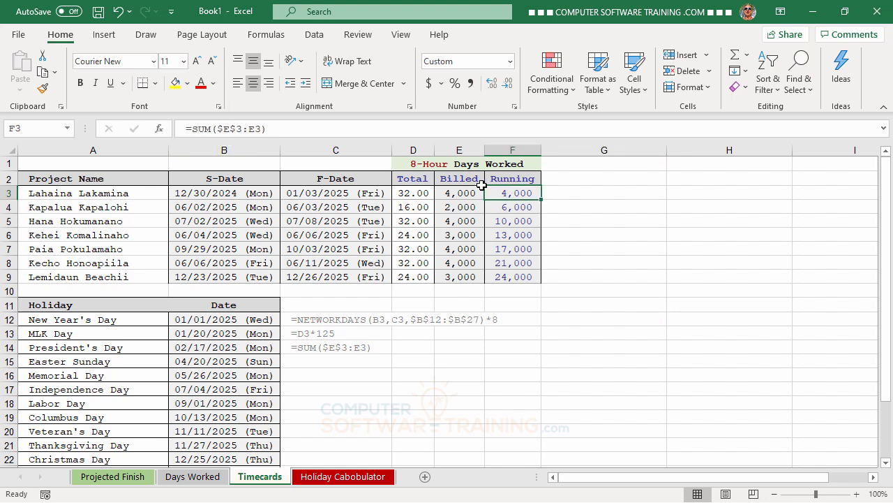
left_click(516, 207)
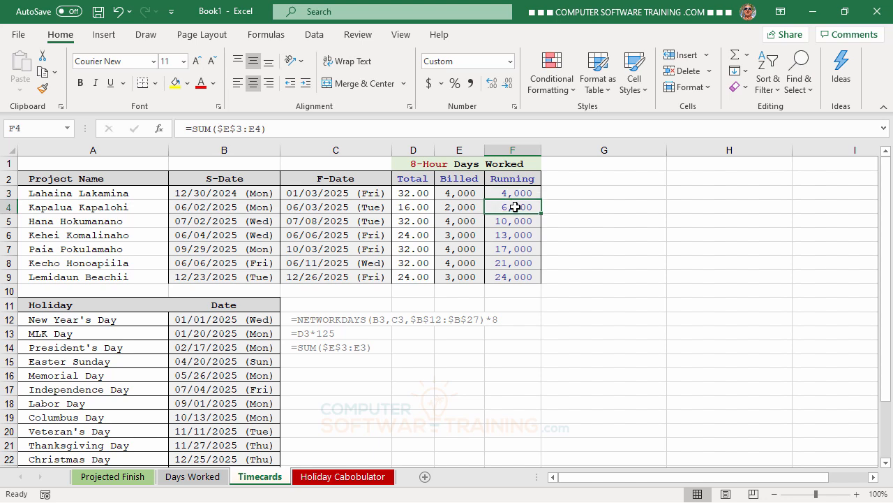
left_click(514, 221)
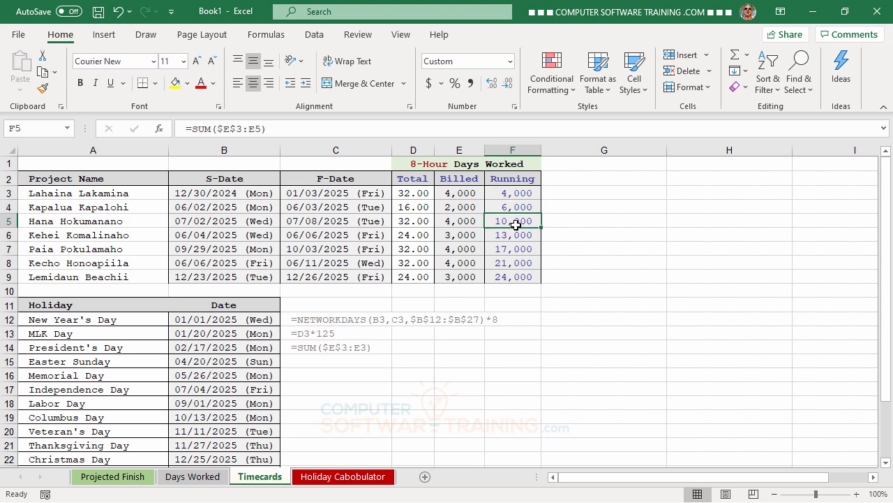
left_click(515, 236)
left_click(514, 249)
left_click(513, 264)
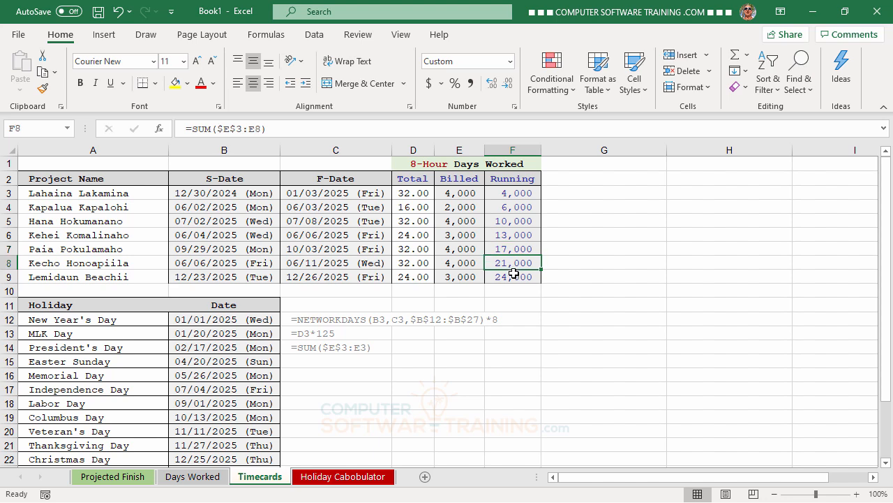
left_click(513, 277)
left_click(514, 190)
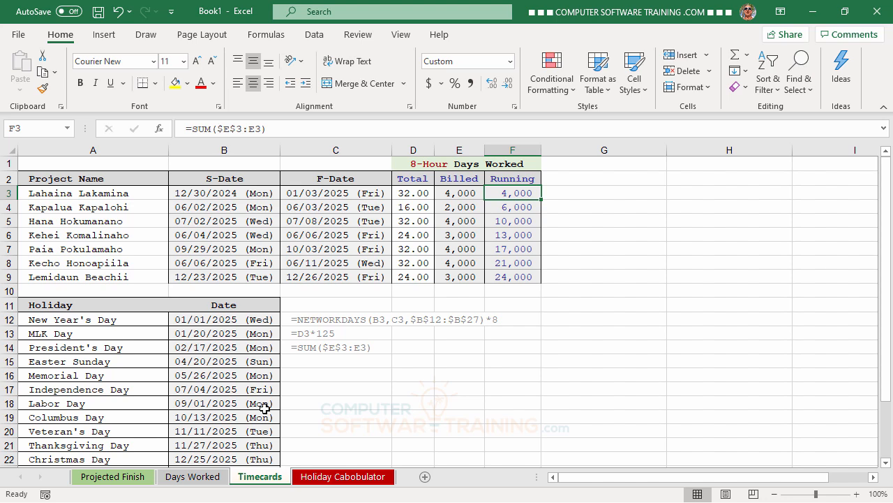
- On the Holiday Cabobulator sheet, examine the year in A1 and the holiday date formulas in B4 through B7
left_click(342, 482)
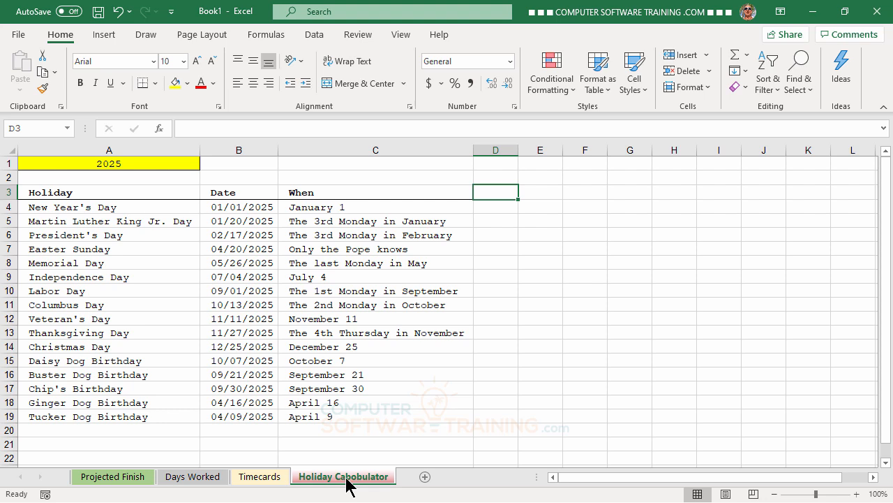
left_click(116, 163)
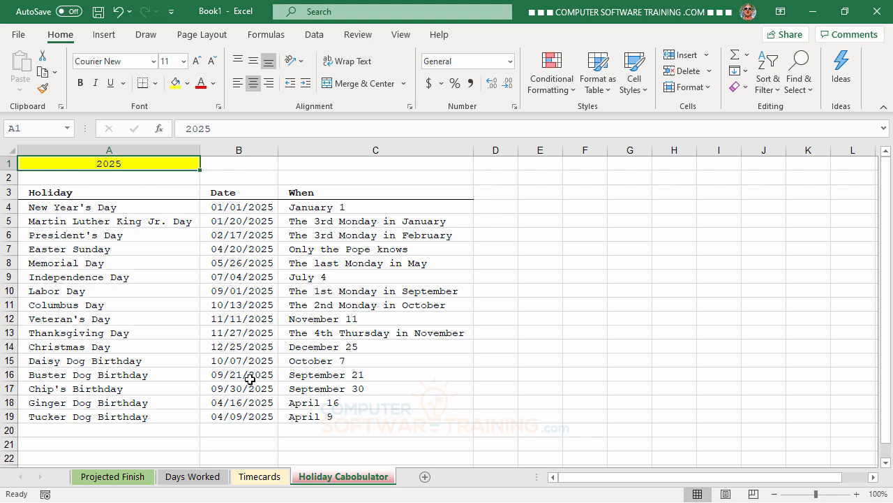
left_click(236, 208)
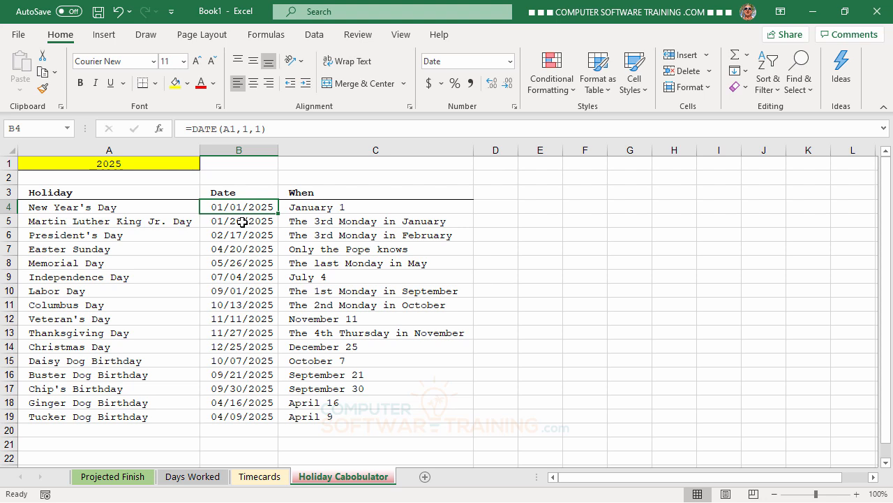
left_click(243, 222)
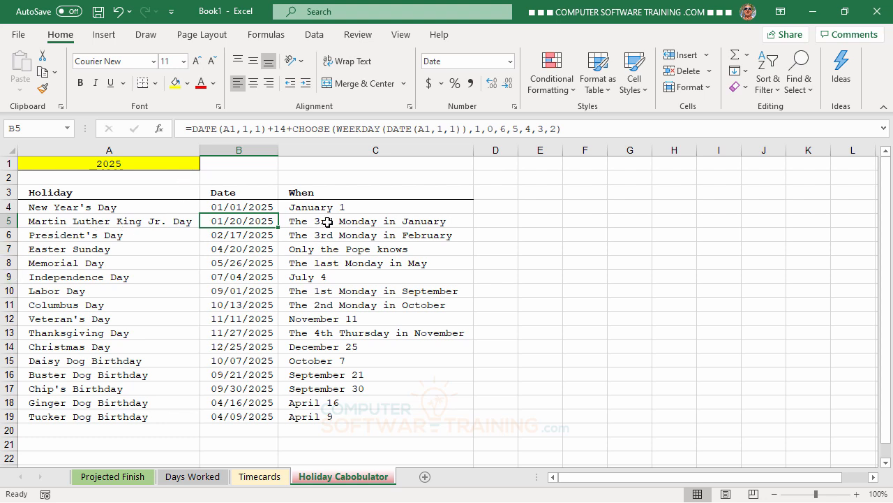
left_click(249, 237)
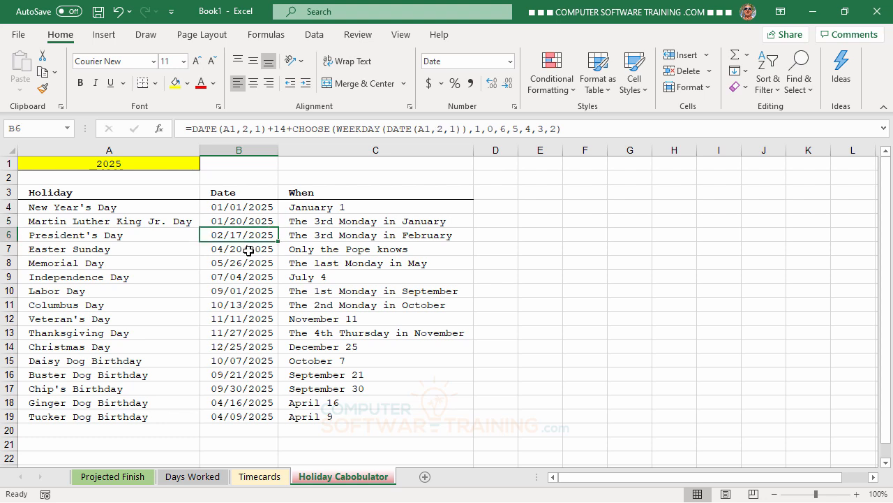
left_click(248, 250)
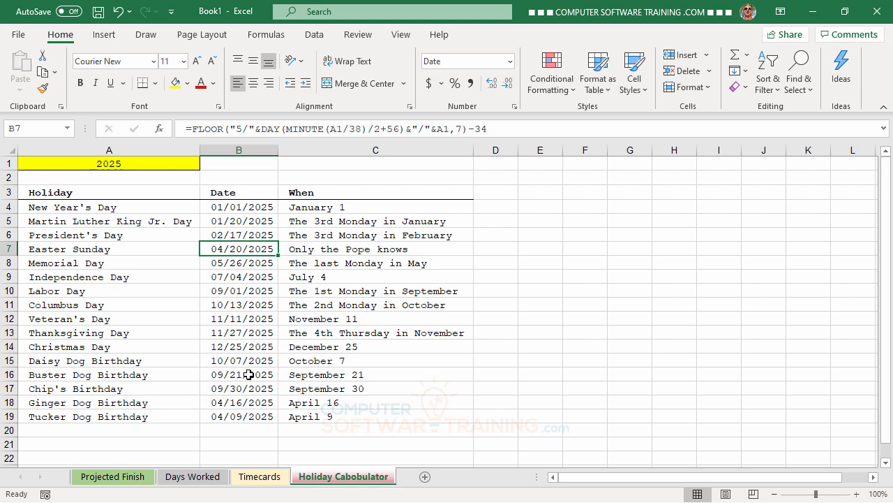
- Copy the holiday dates B4:B19, paste them as values at B12 on the Timecards sheet, and return to Holiday Cabobulator to clear the copy selection
left_click_drag(229, 206, 234, 423)
right_click(235, 248)
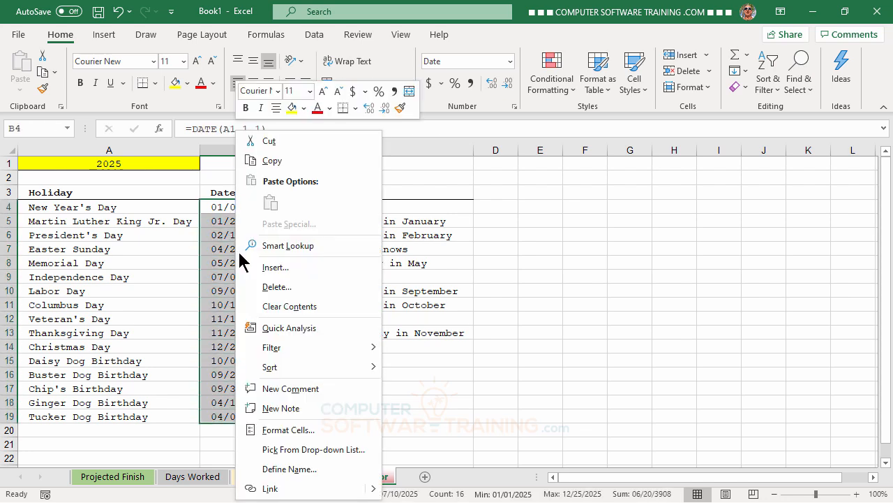
left_click(272, 160)
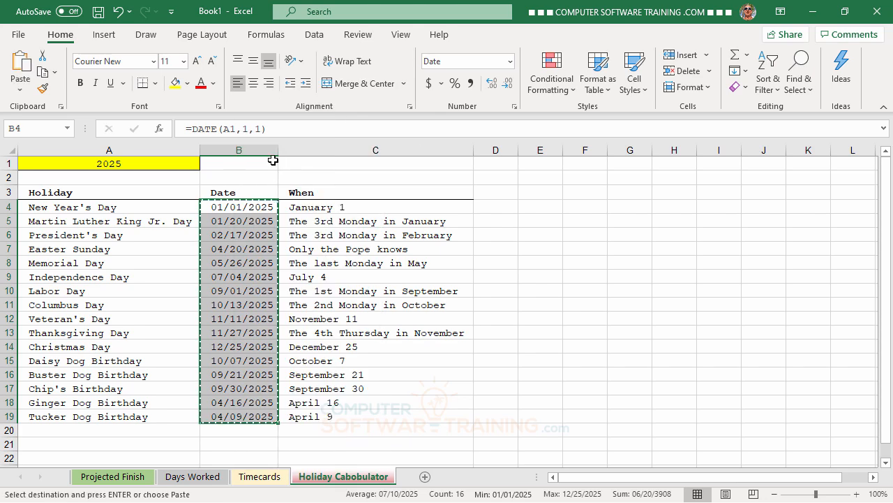
left_click(269, 479)
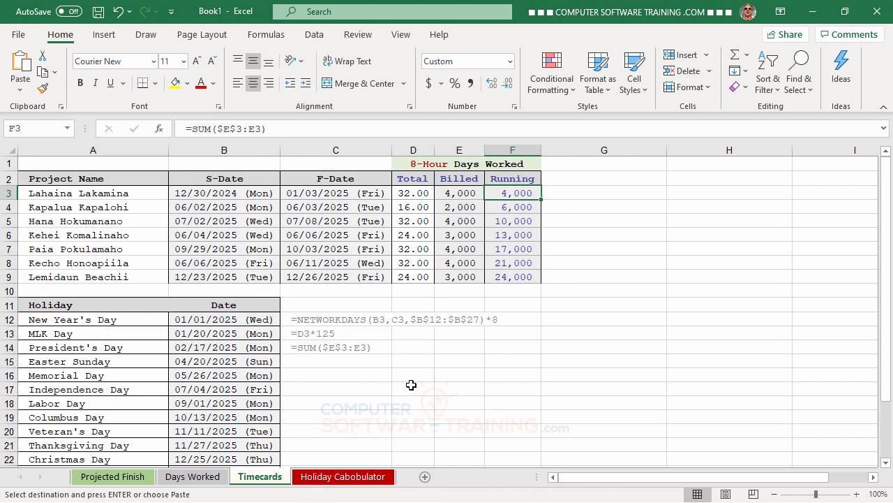
left_click(210, 321)
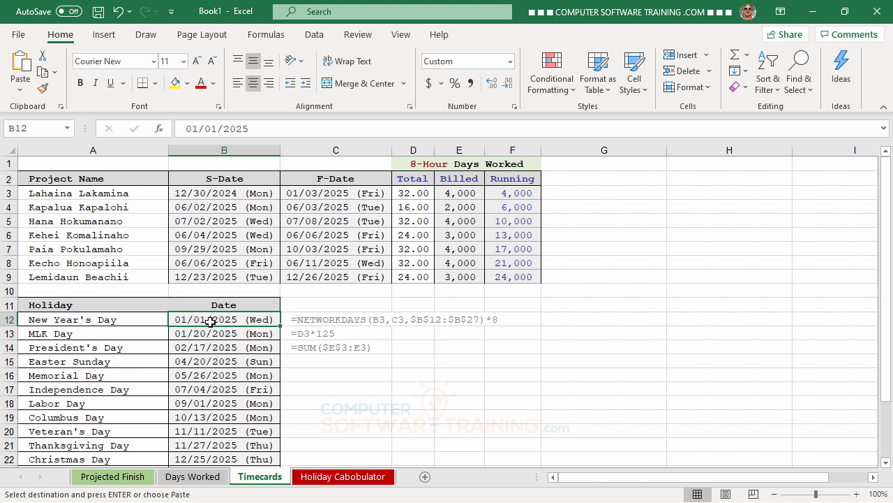
right_click(211, 322)
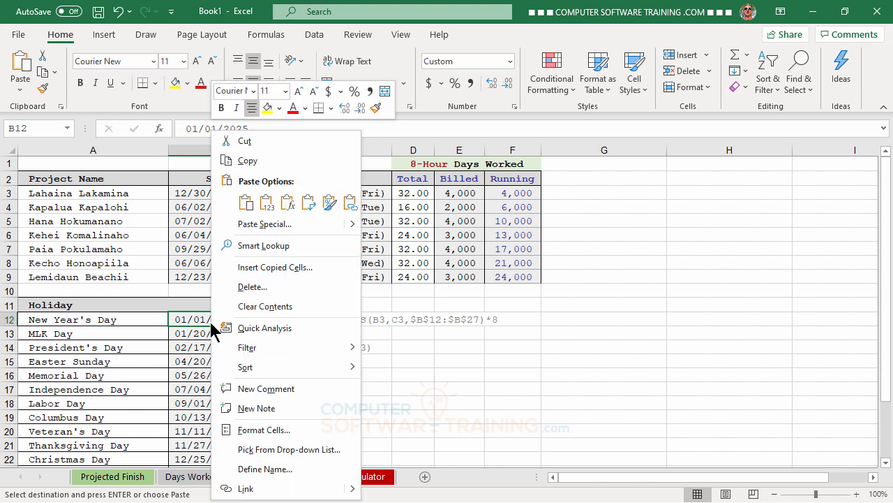
left_click(266, 203)
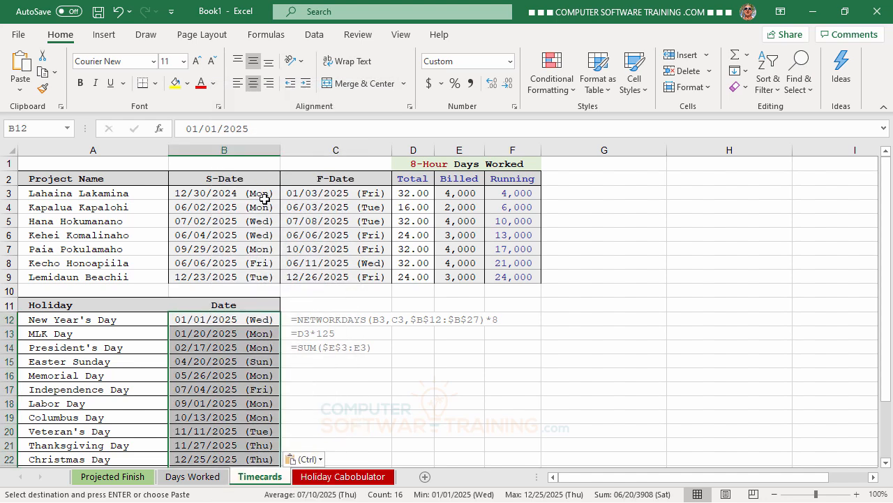
left_click(656, 372)
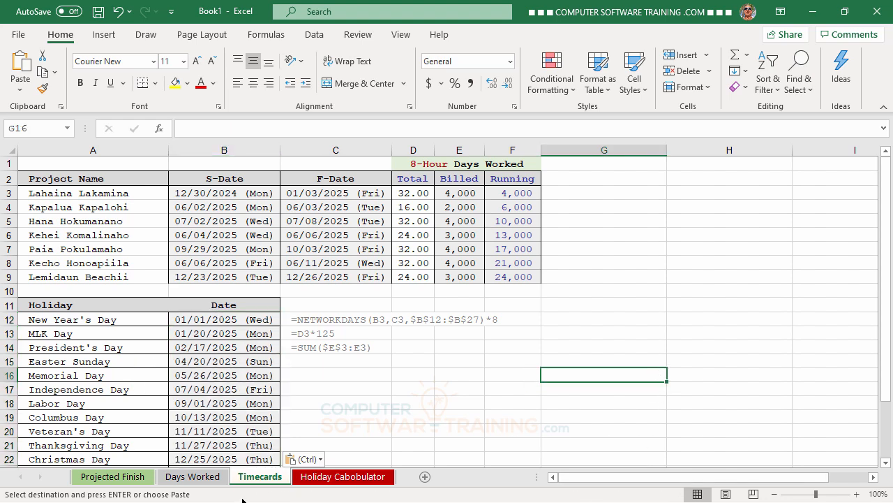
left_click(374, 488)
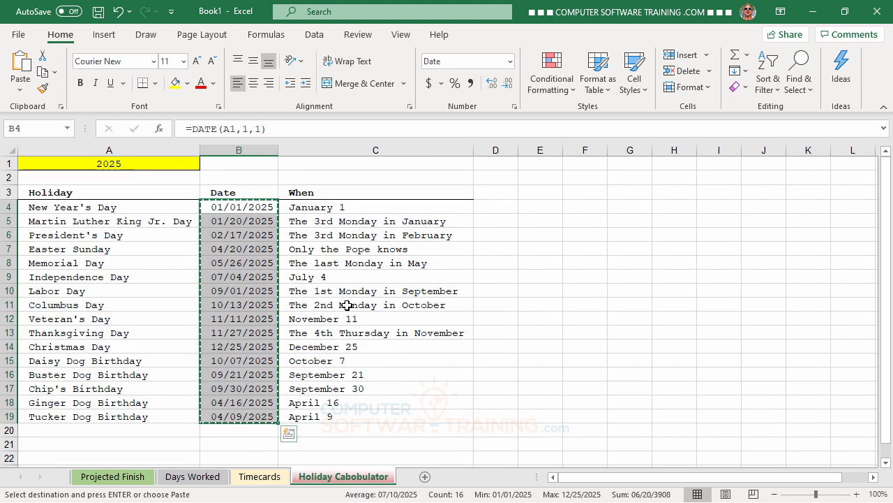
key("Escape")
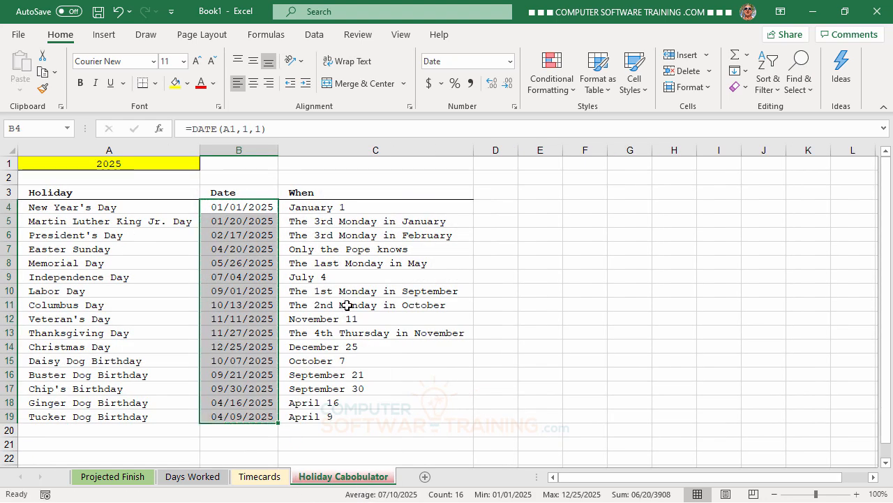